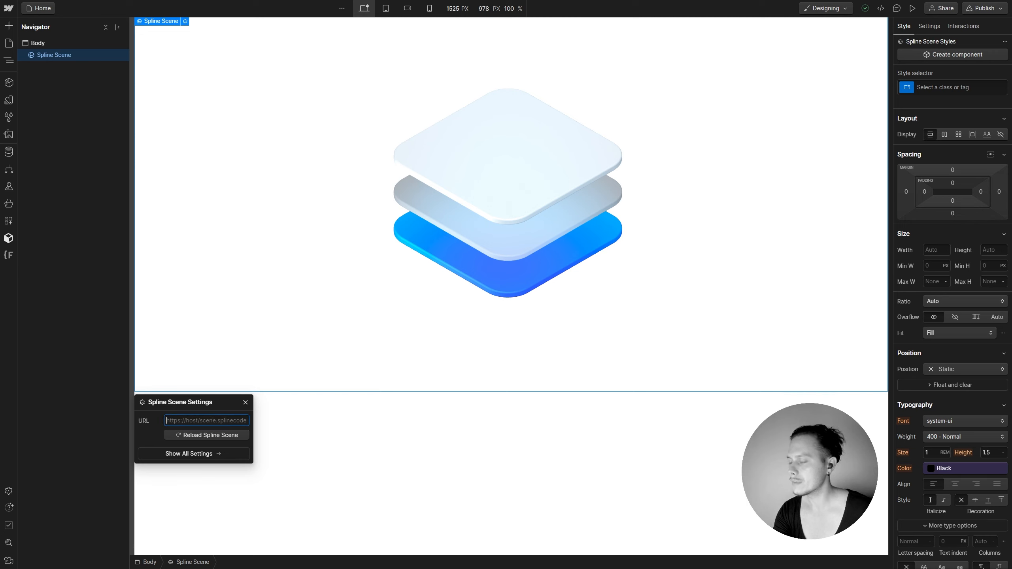
# Load the exported scene's URL into the Spline Scene element and switch to the Spline app
pyautogui.hotkey('ctrl', 'v')
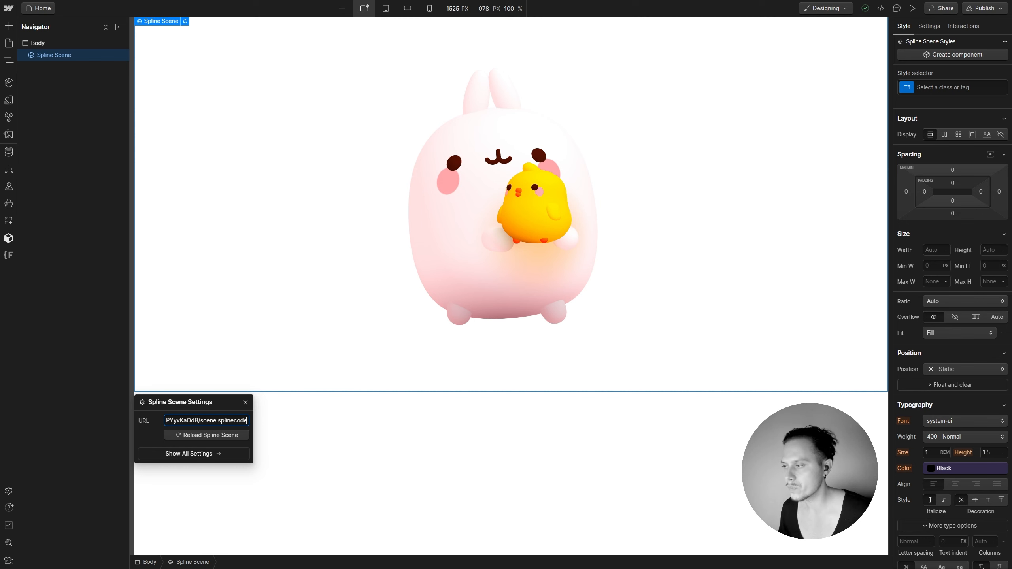
pyautogui.moveTo(464, 563)
pyautogui.moveTo(775, 562)
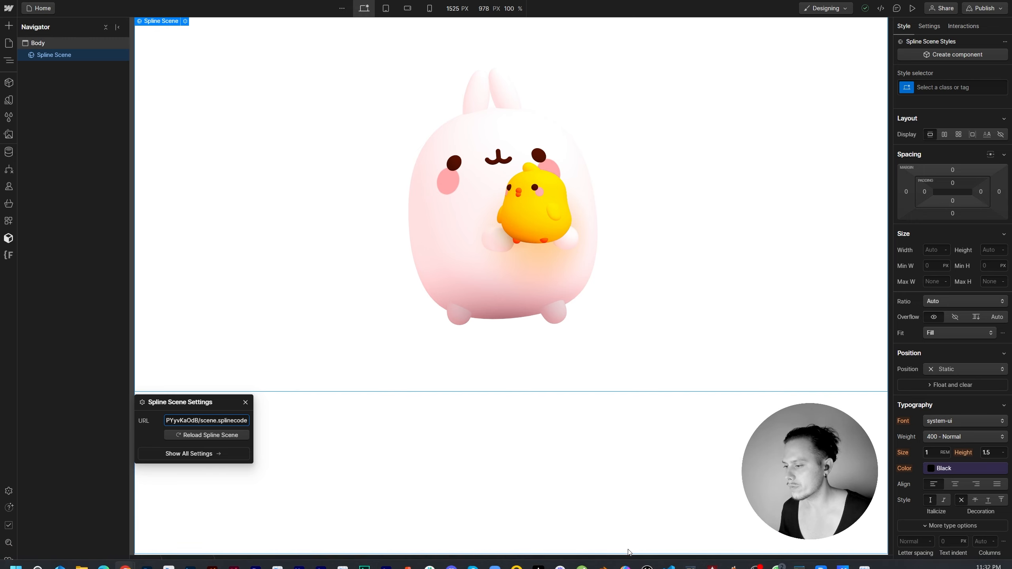
pyautogui.click(625, 557)
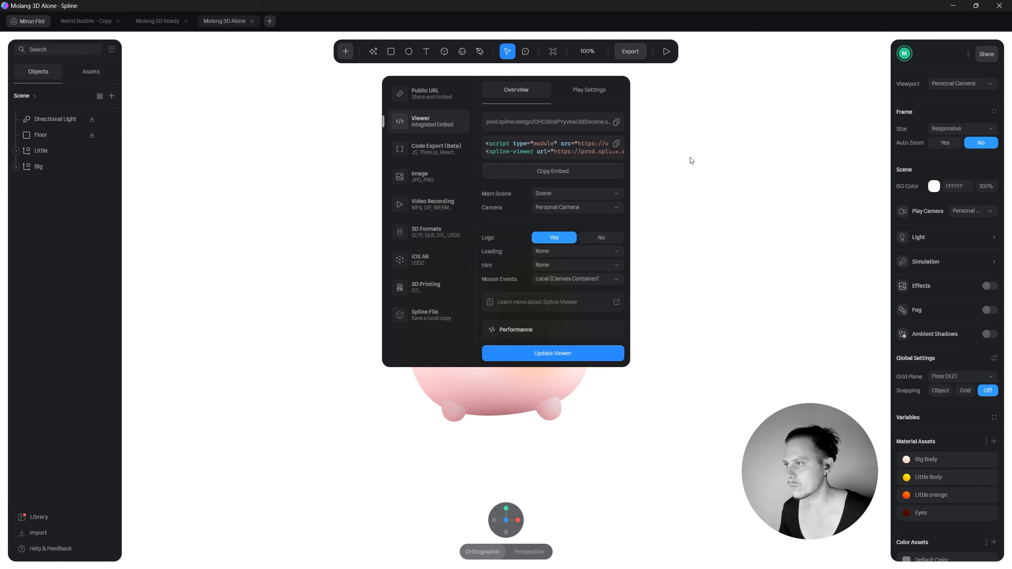
# In the viewer export's play settings, set Logo to No and BG Color to Hide
pyautogui.click(601, 93)
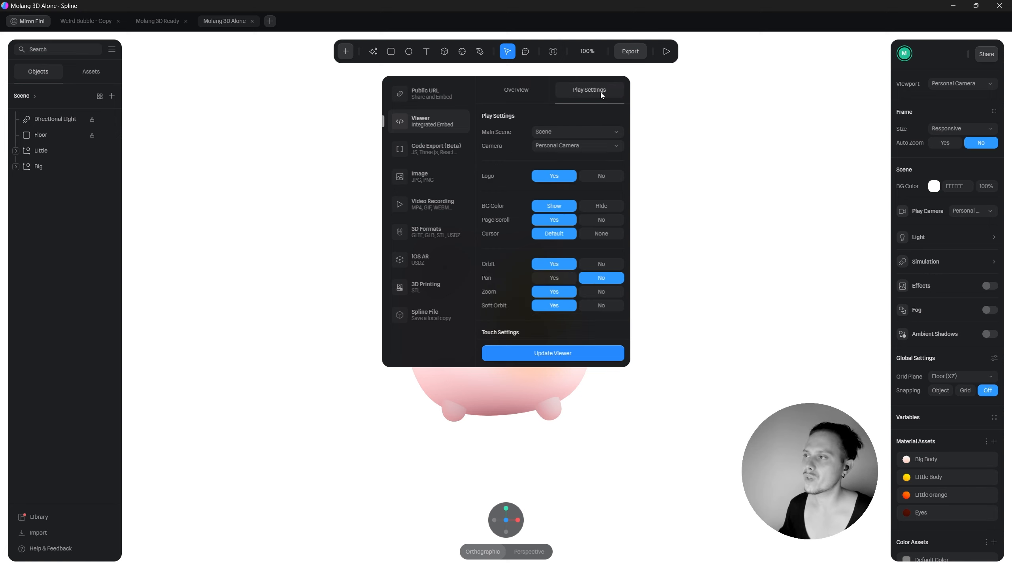
pyautogui.click(602, 176)
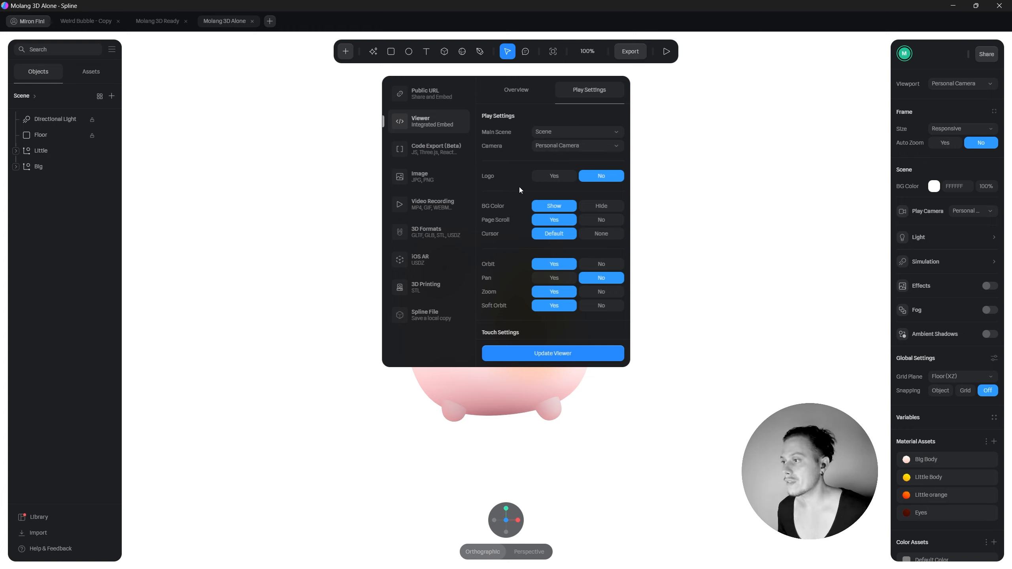
pyautogui.click(608, 206)
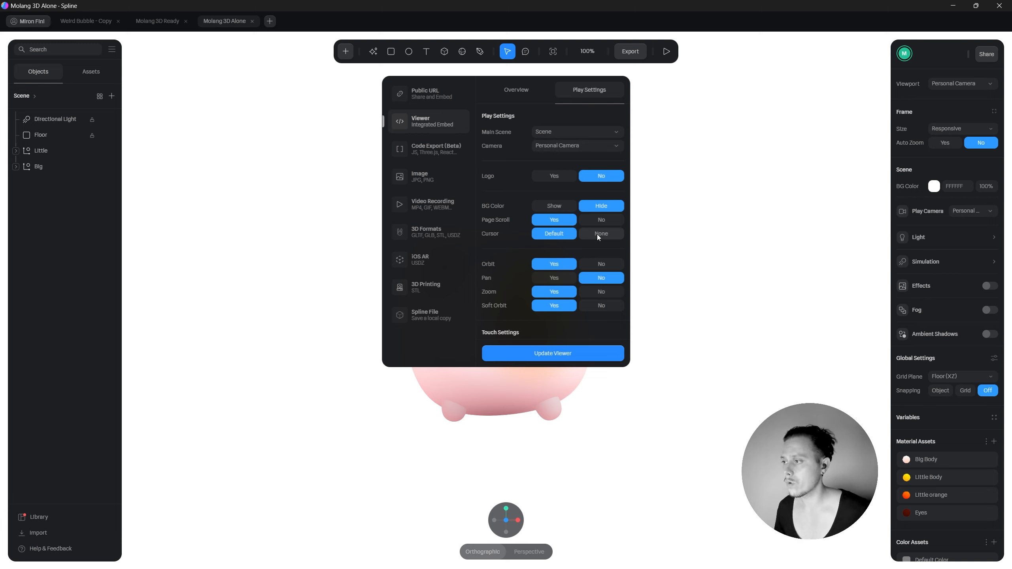
# Disable Orbit, Zoom and Soft Orbit in the viewer's play settings
pyautogui.scroll(-2, 614, 243)
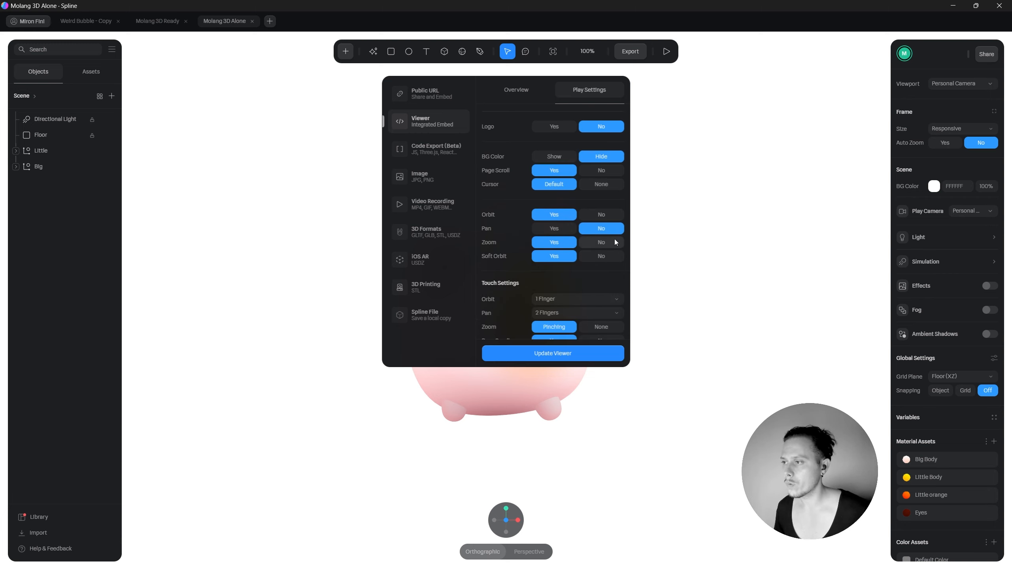
pyautogui.click(610, 216)
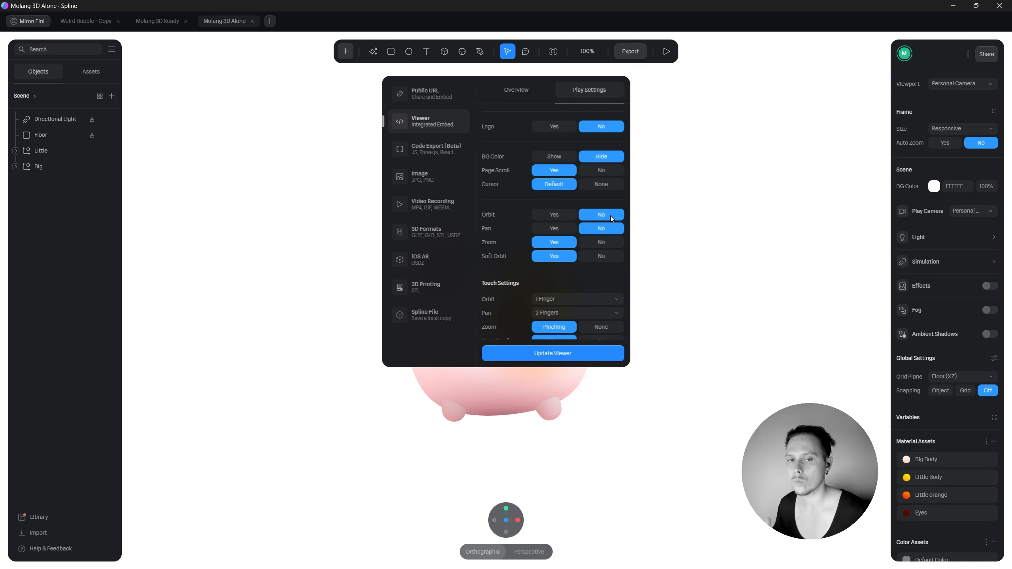
pyautogui.click(605, 243)
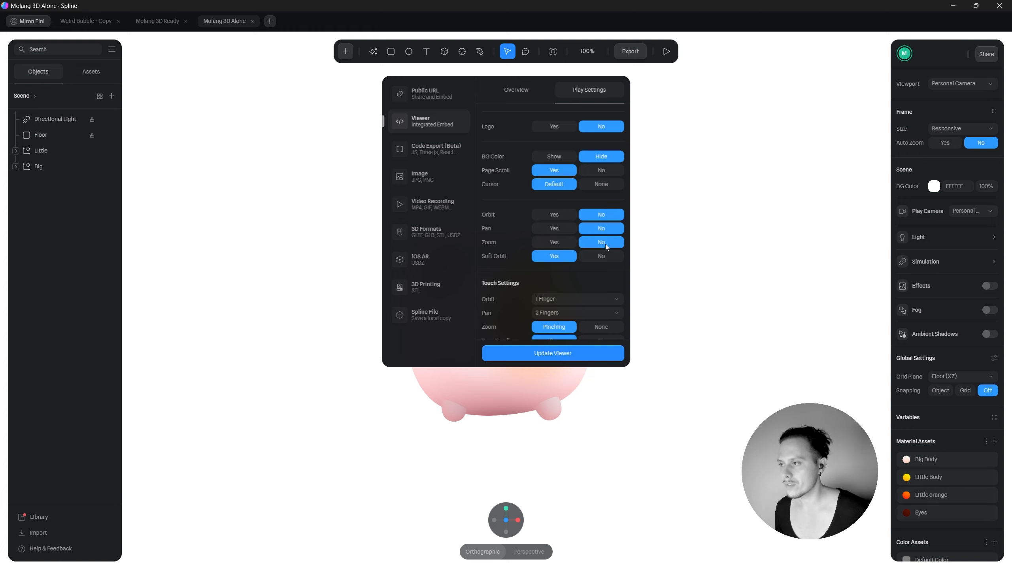
pyautogui.click(604, 257)
# In the viewer's touch settings, set Orbit and Pan to Disabled and Zoom to None
pyautogui.scroll(-1, 586, 252)
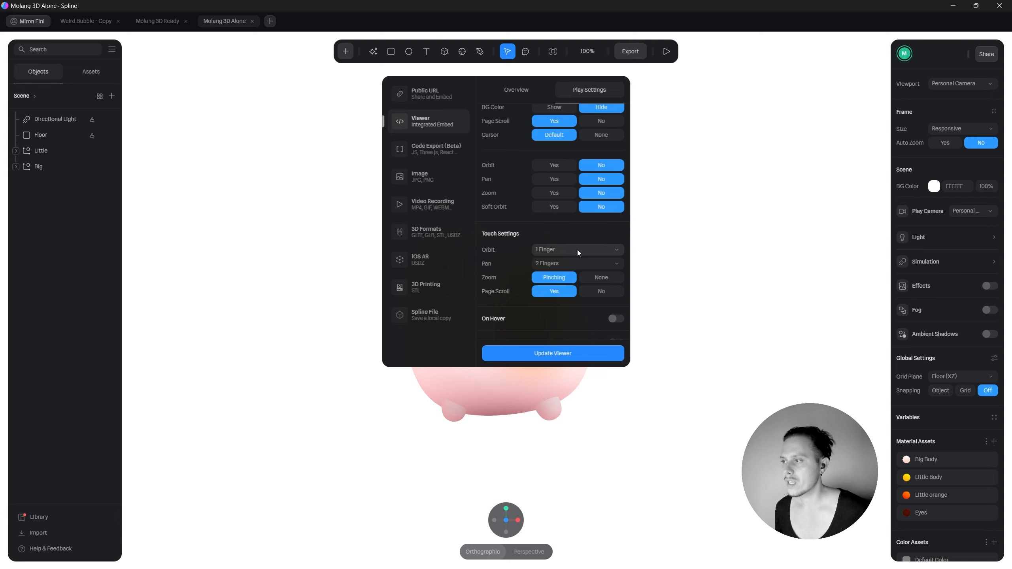
pyautogui.click(577, 250)
pyautogui.click(566, 290)
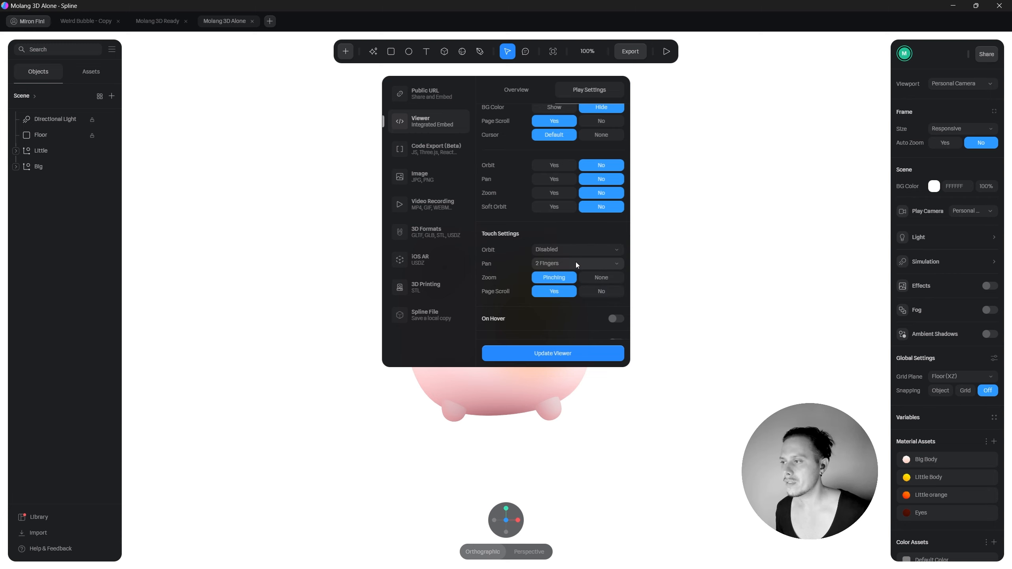
pyautogui.click(576, 262)
pyautogui.click(563, 289)
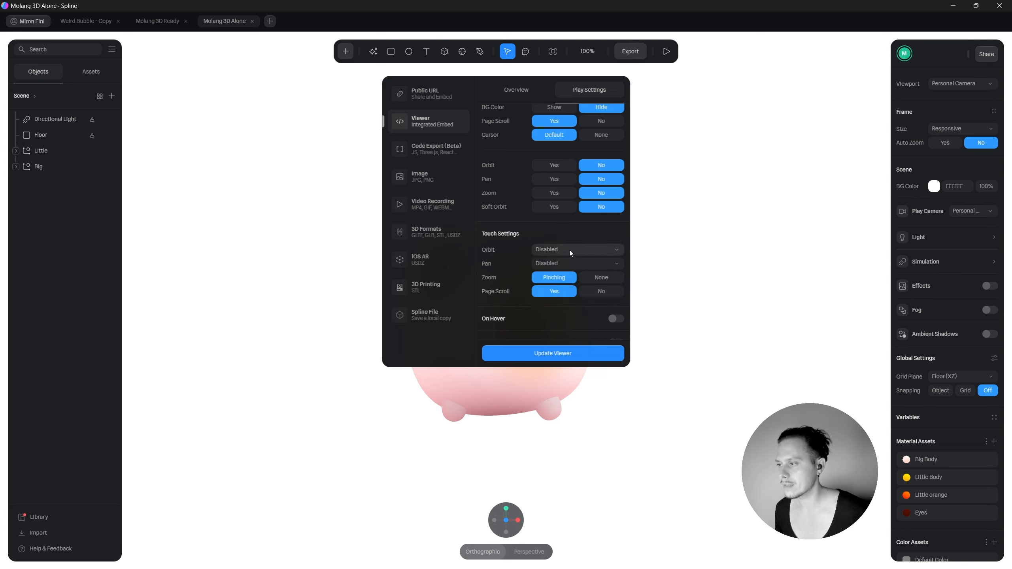
pyautogui.click(596, 277)
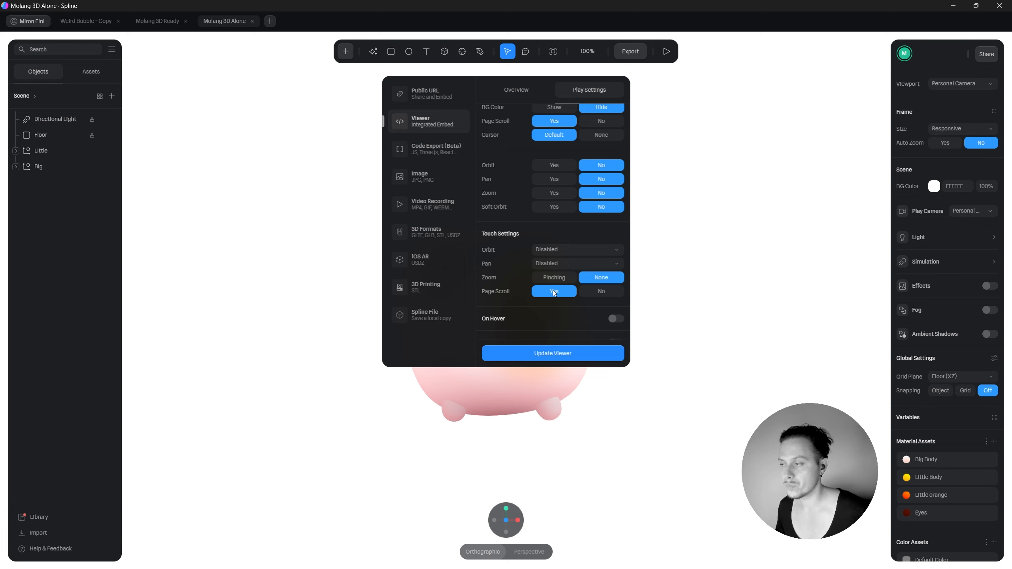
# Keep the Default compression preset, update the viewer with the new play settings and close the export dialog
pyautogui.scroll(-3, 498, 271)
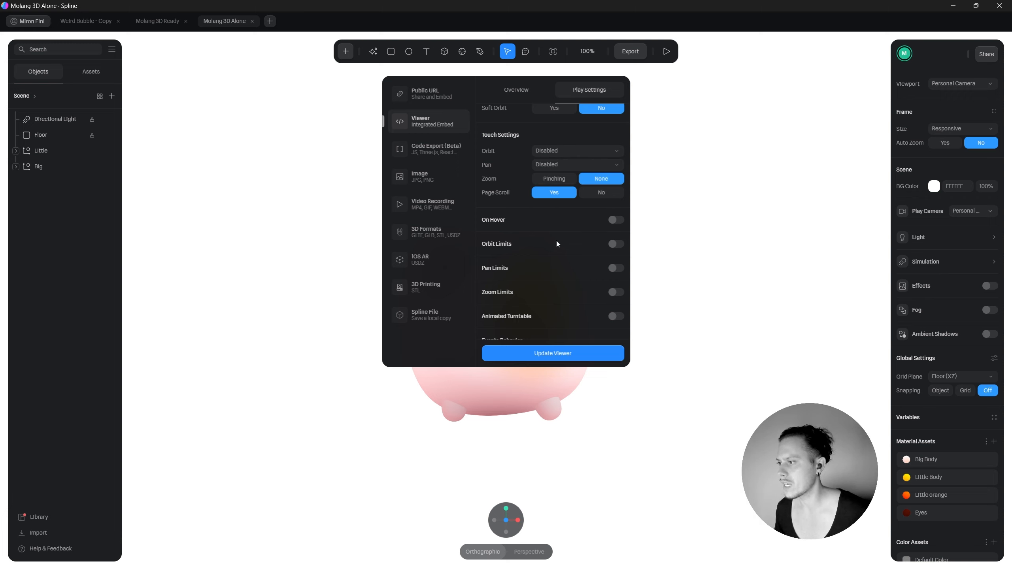
pyautogui.scroll(-1, 566, 255)
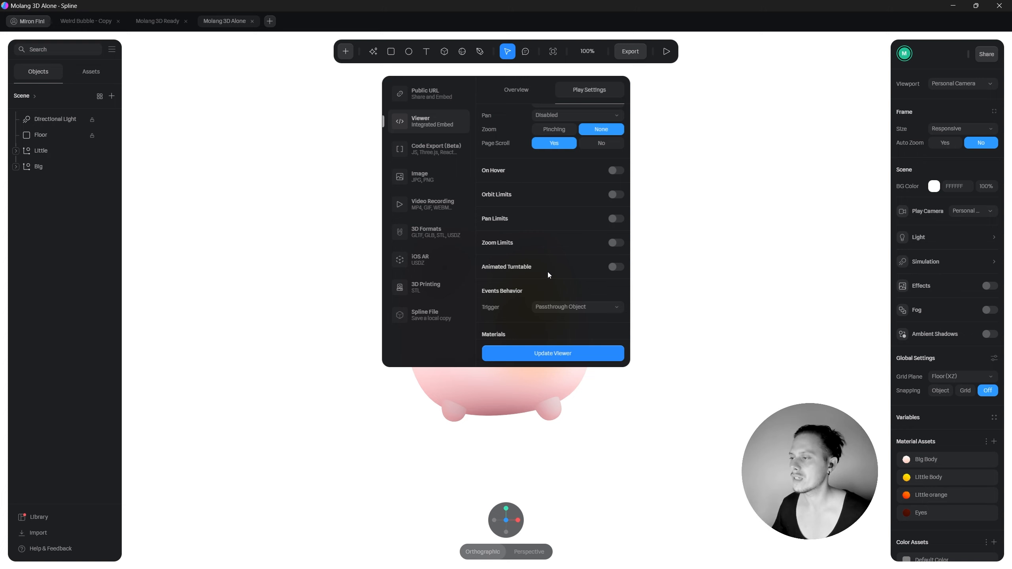
pyautogui.scroll(-2, 554, 271)
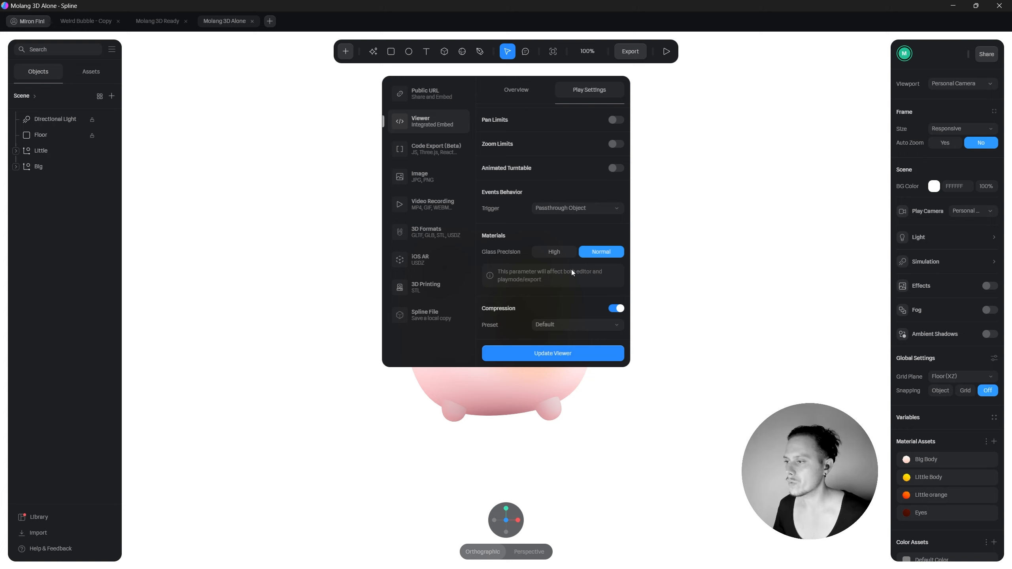
pyautogui.click(571, 329)
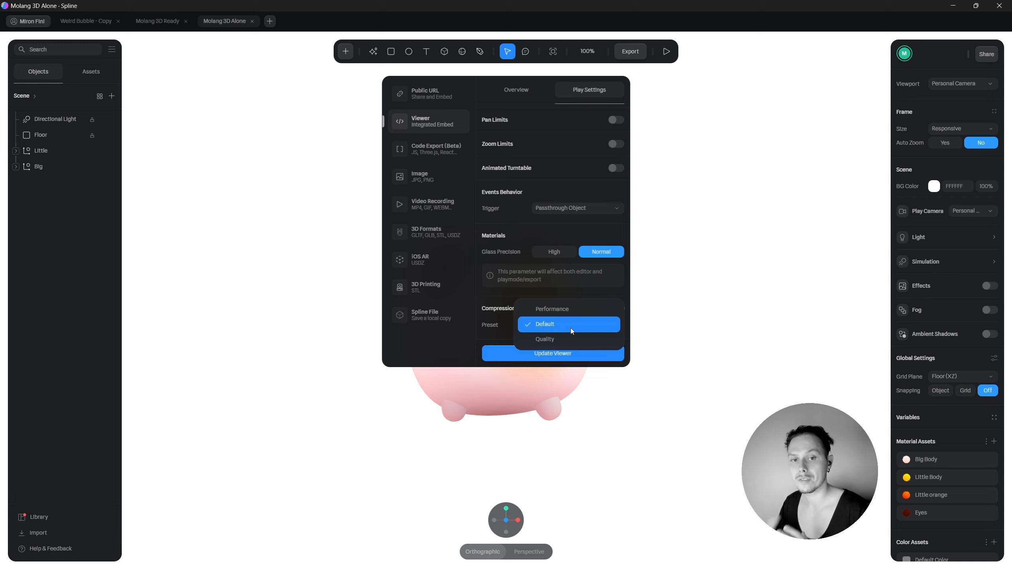
pyautogui.click(571, 328)
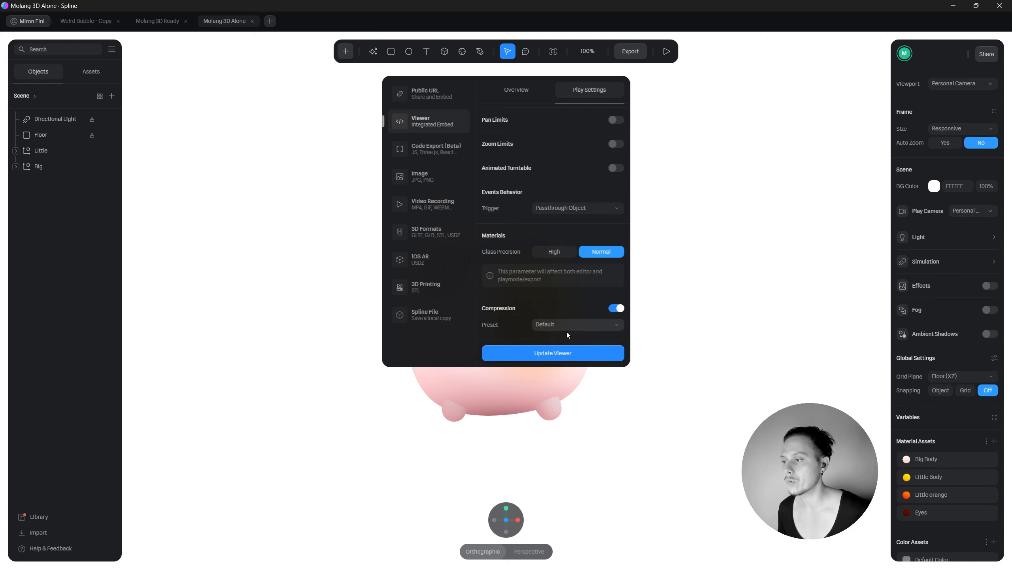
pyautogui.click(563, 360)
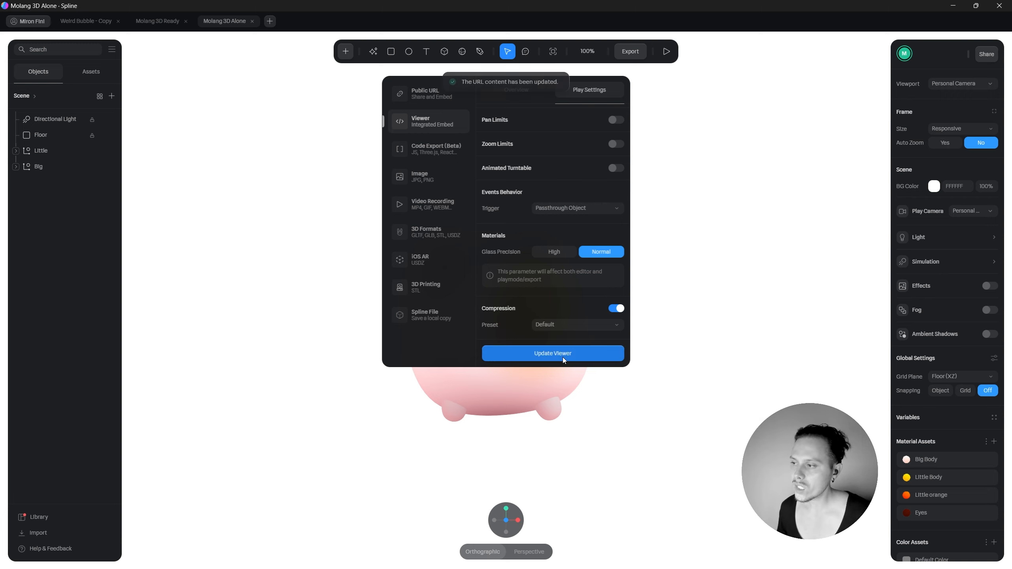
pyautogui.scroll(10, 561, 210)
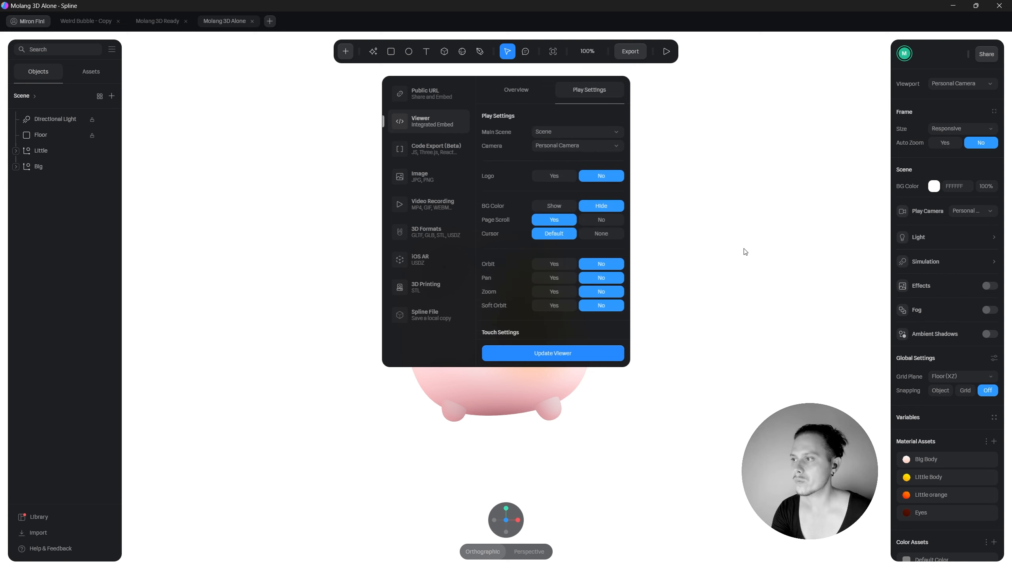
pyautogui.click(720, 263)
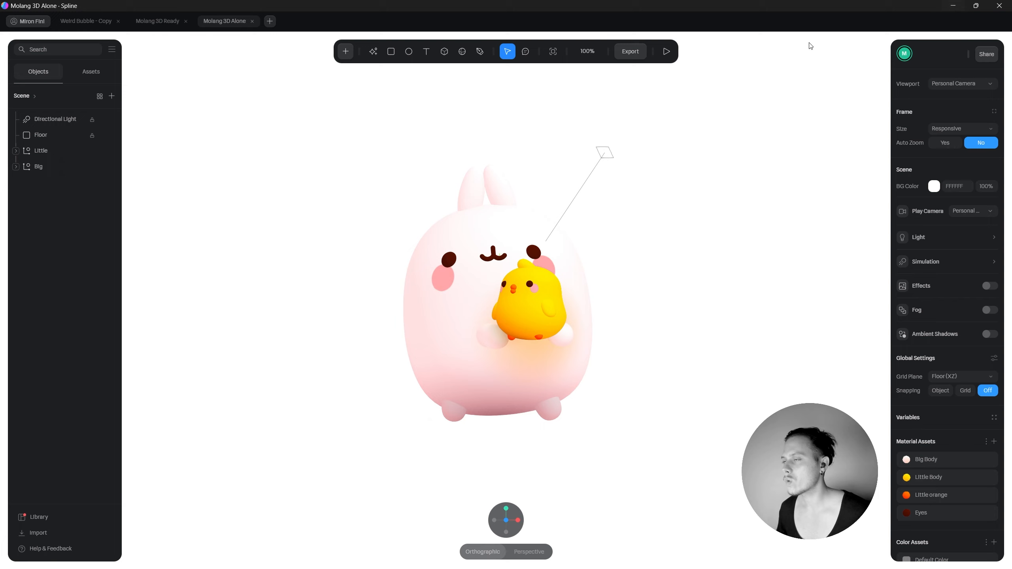
# Reopen the viewer export options and review the logo, background and control choices in the play settings
pyautogui.click(624, 55)
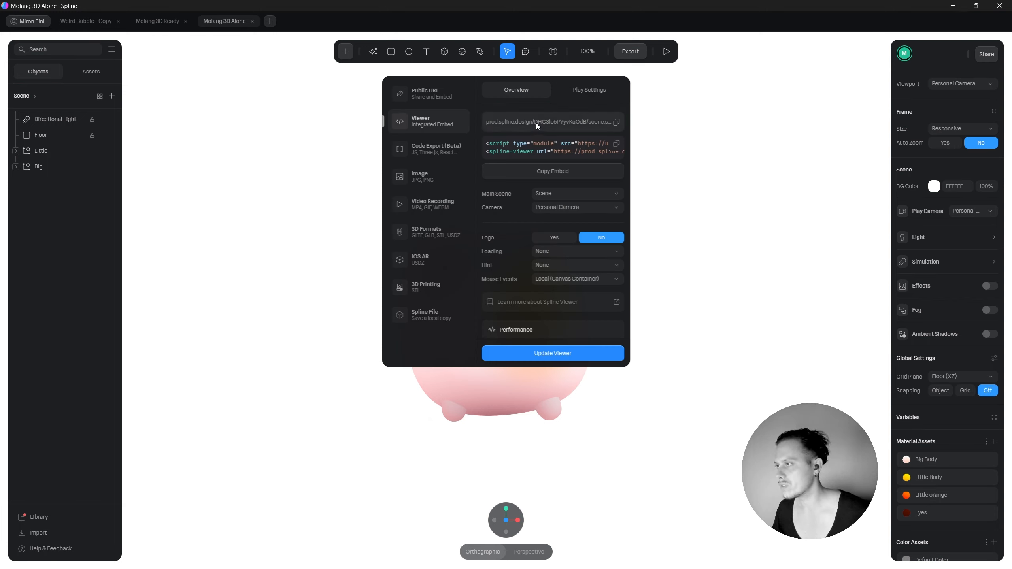
pyautogui.click(589, 91)
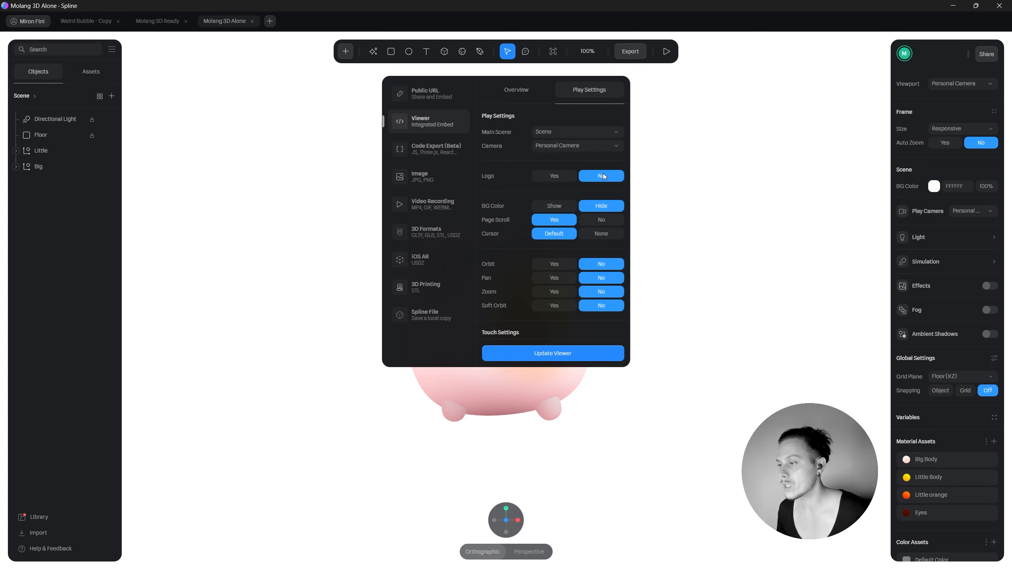
pyautogui.click(790, 140)
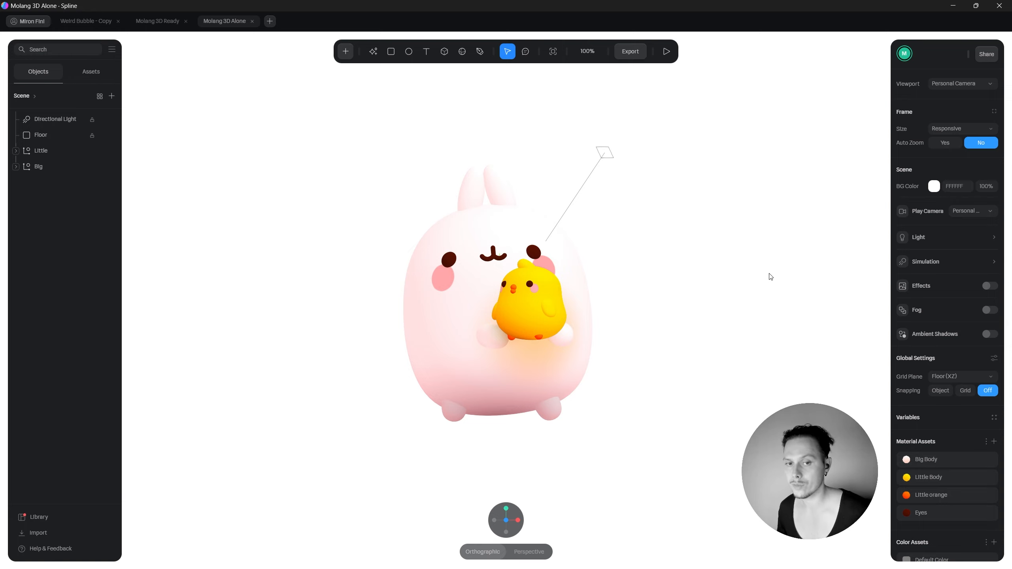
# Switch back to Webflow, reload the Spline scene and close its settings
pyautogui.click(958, 5)
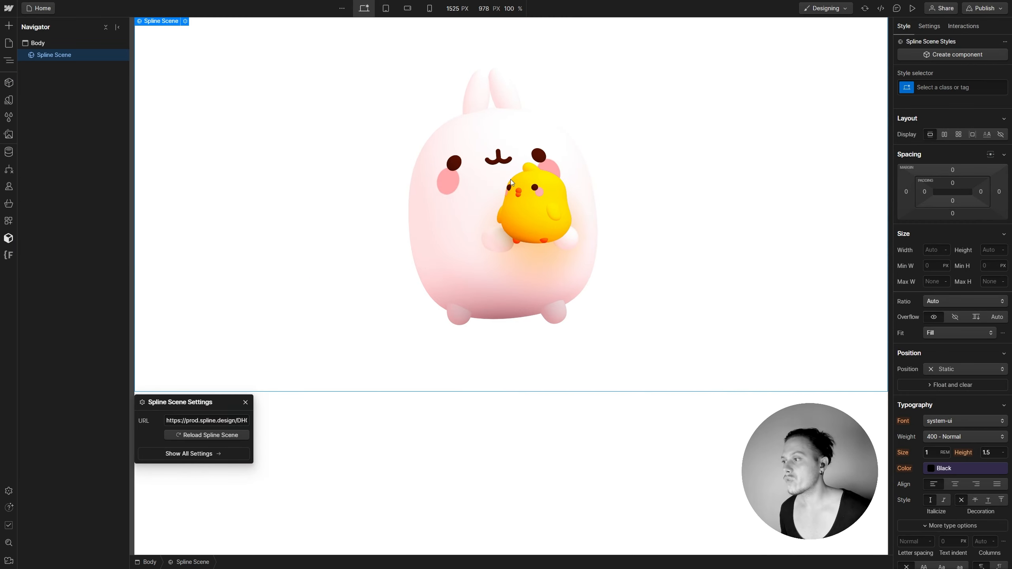
pyautogui.click(204, 435)
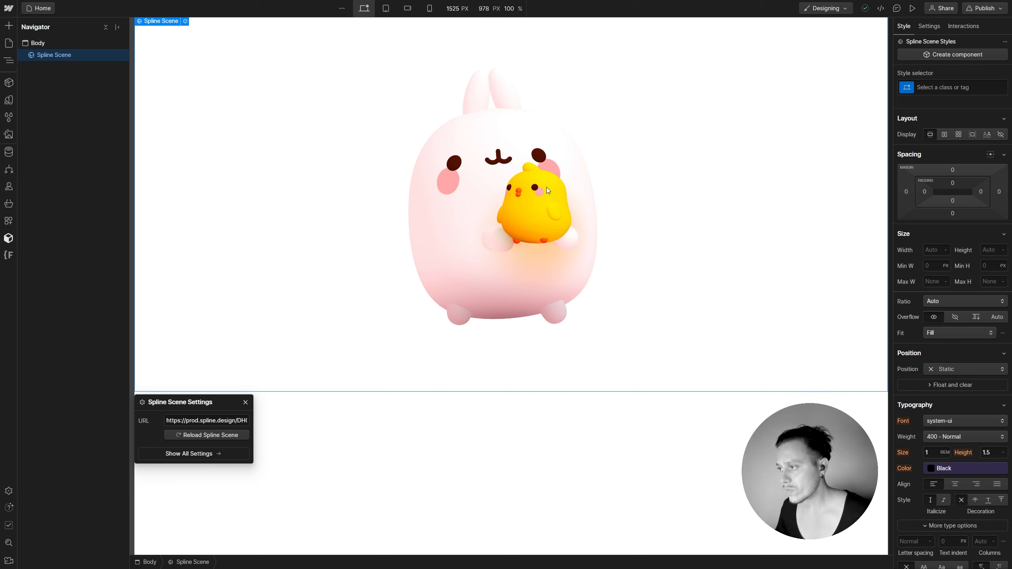
pyautogui.click(462, 238)
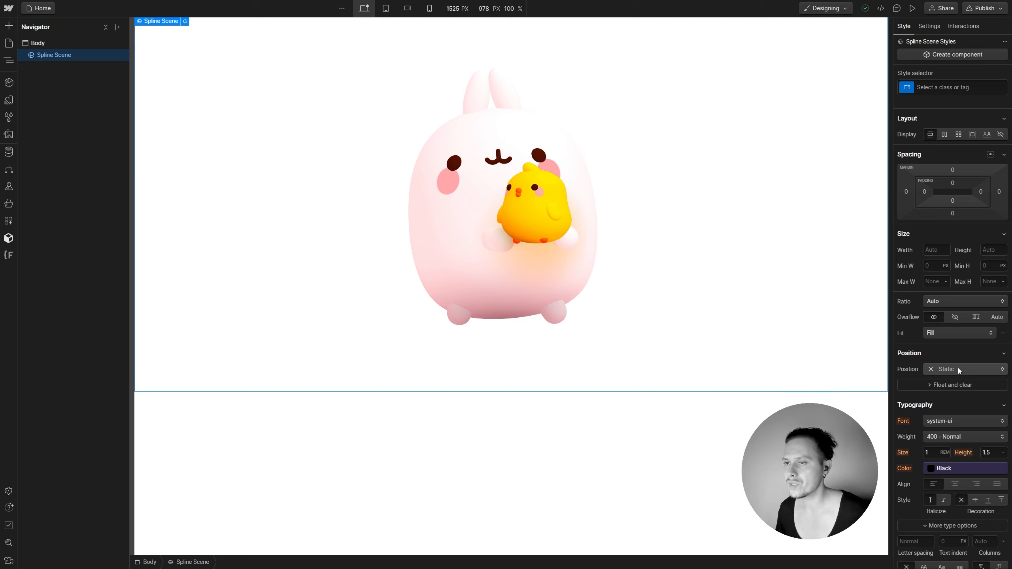
# Set the Spline Scene element's width to 100% and its height to 100svh
pyautogui.click(931, 251)
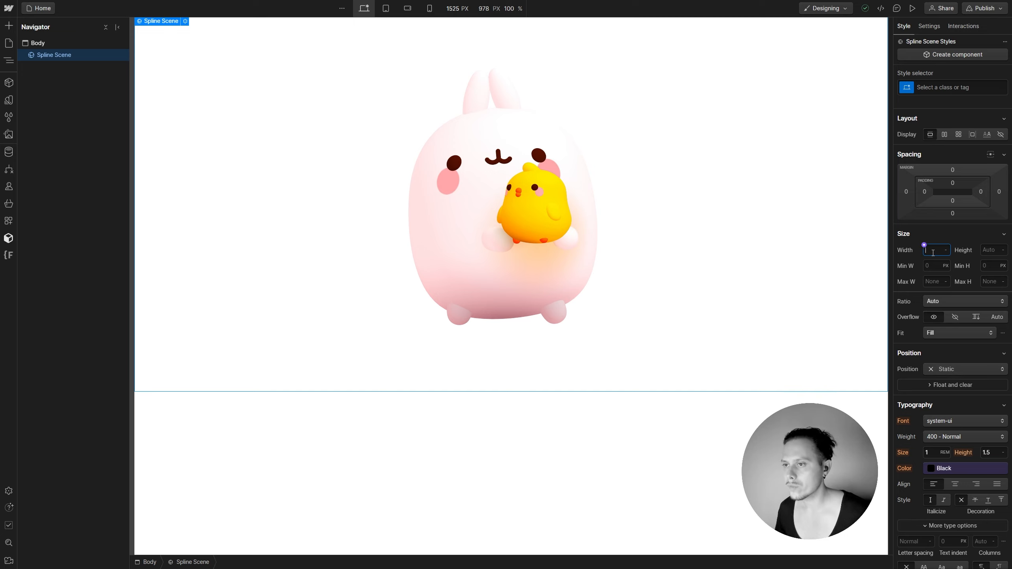
pyautogui.write('100')
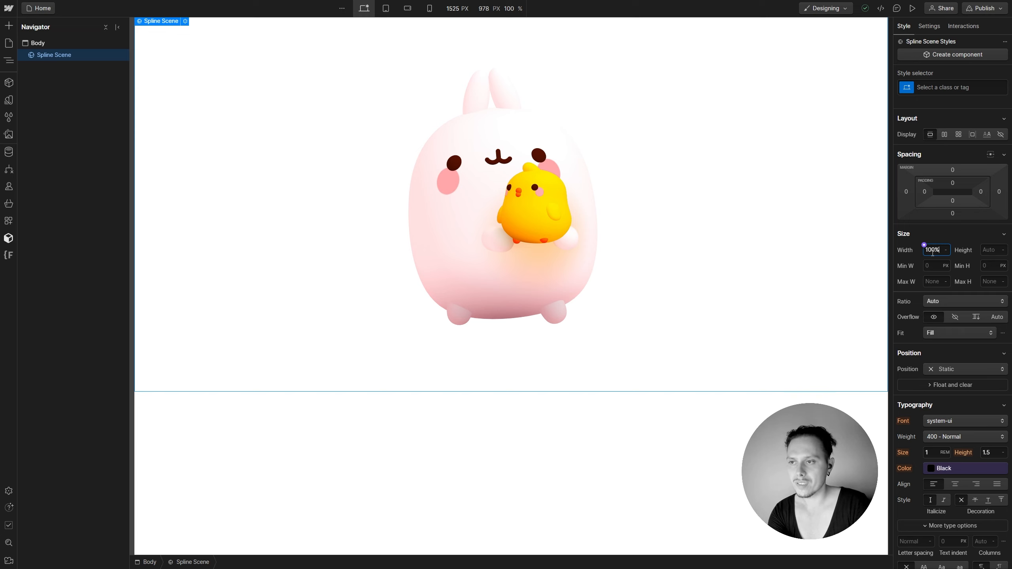
pyautogui.write('%')
pyautogui.press('Return')
pyautogui.click(993, 248)
pyautogui.write('100sv')
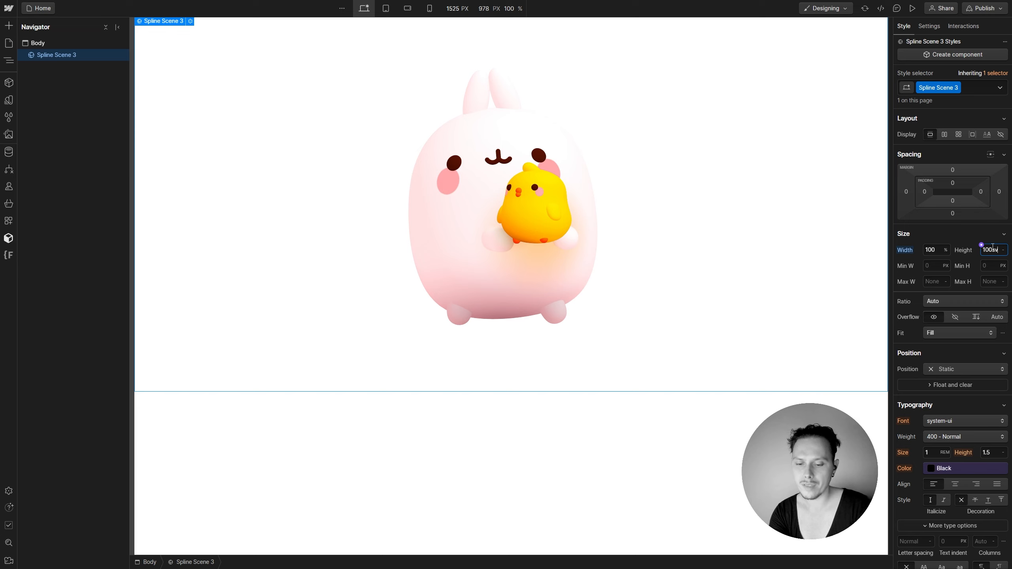
pyautogui.write('h')
pyautogui.press('Return')
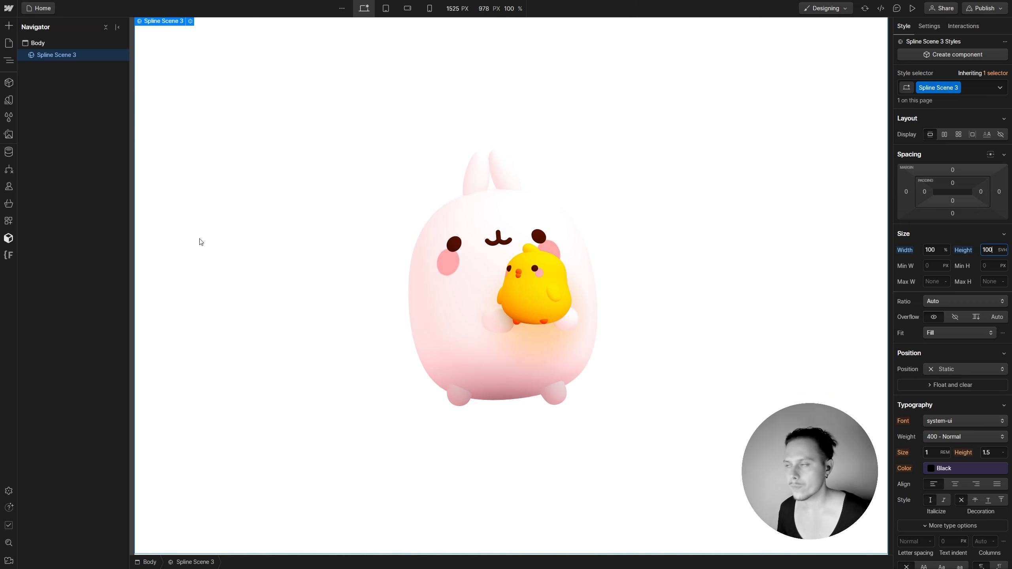
# Add a div block inside the Body using the quick find
pyautogui.click(36, 44)
pyautogui.hotkey('ctrl', 'k')
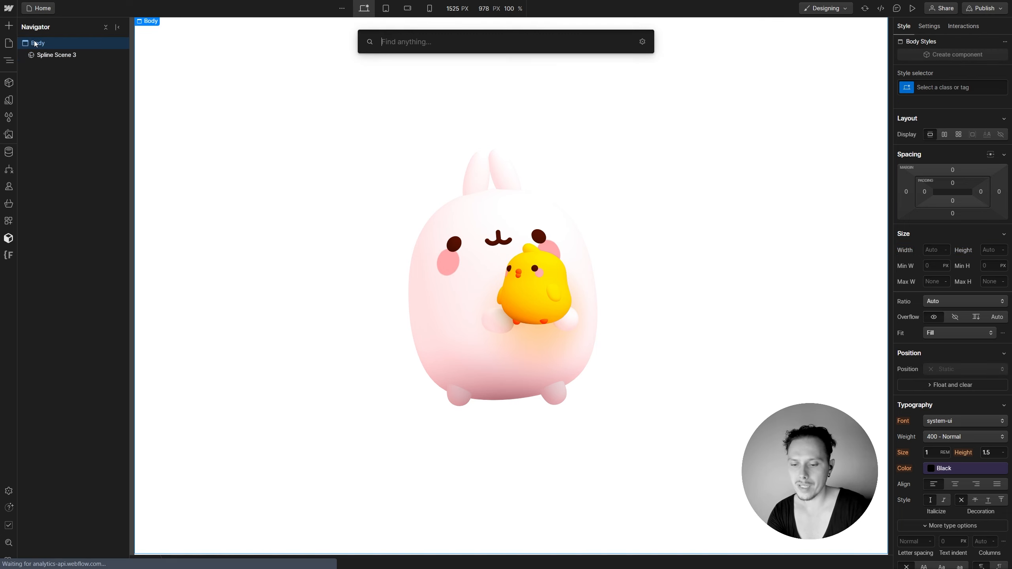
pyautogui.write('div')
pyautogui.press('Return')
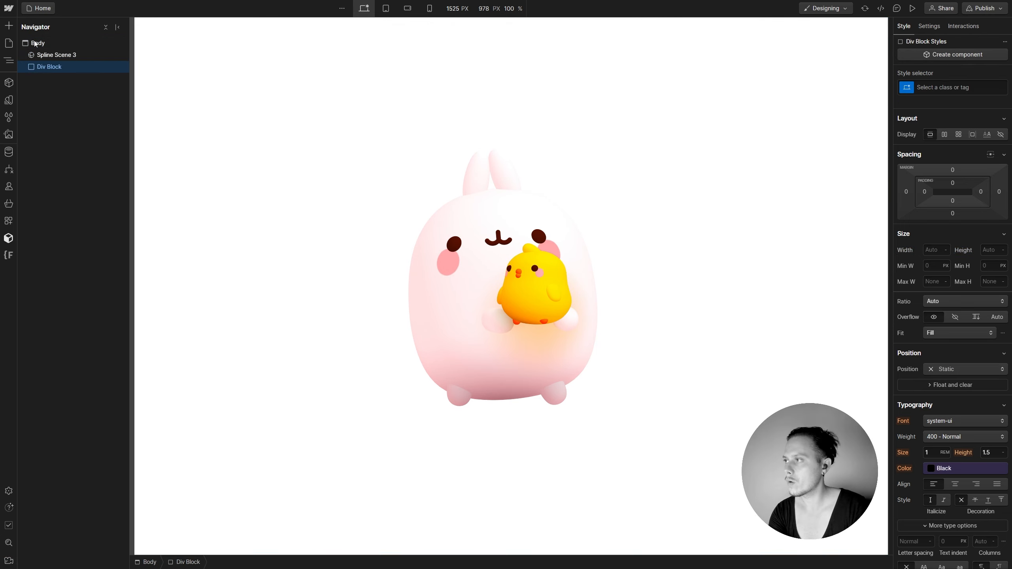
# Assign the existing class section_hero to the new div block
pyautogui.hotkey('ctrl', 'Return')
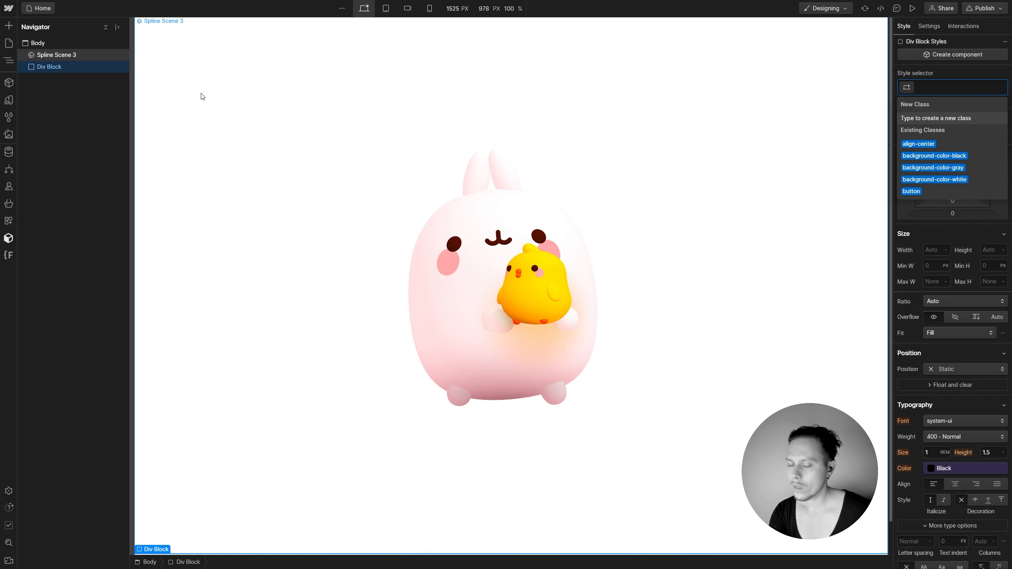
pyautogui.write('se')
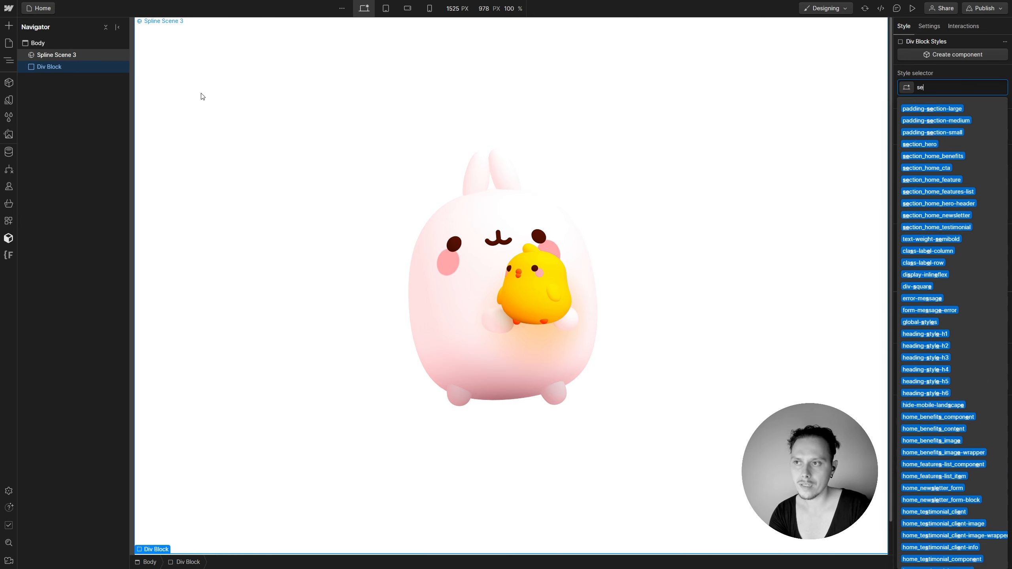
pyautogui.write('ction-hero')
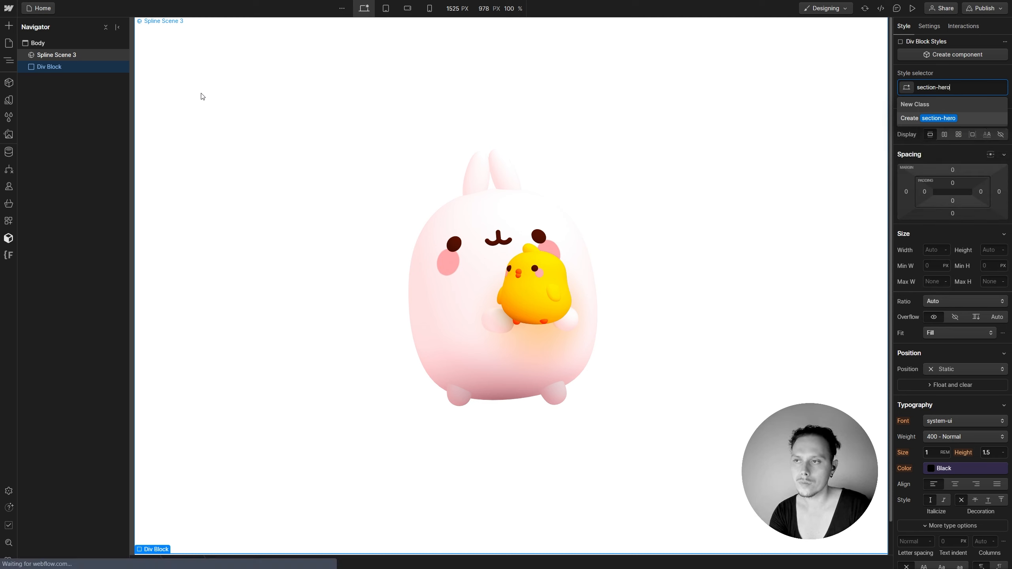
pyautogui.press('BackSpace')
pyautogui.press('BackSpace')
pyautogui.press('BackSpace')
pyautogui.press('BackSpace')
pyautogui.press('BackSpace')
pyautogui.press('BackSpace')
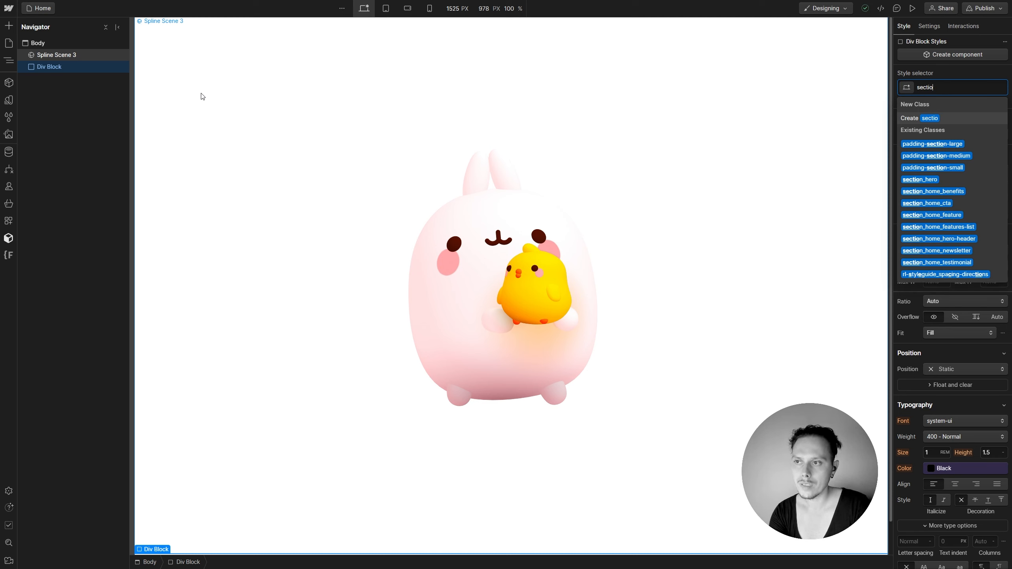
pyautogui.write('n')
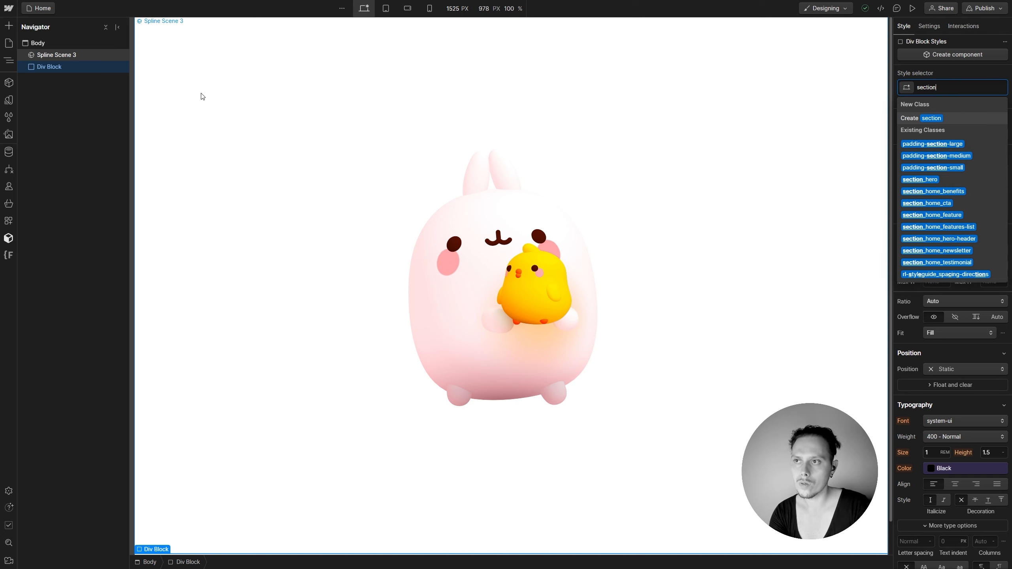
pyautogui.write('_')
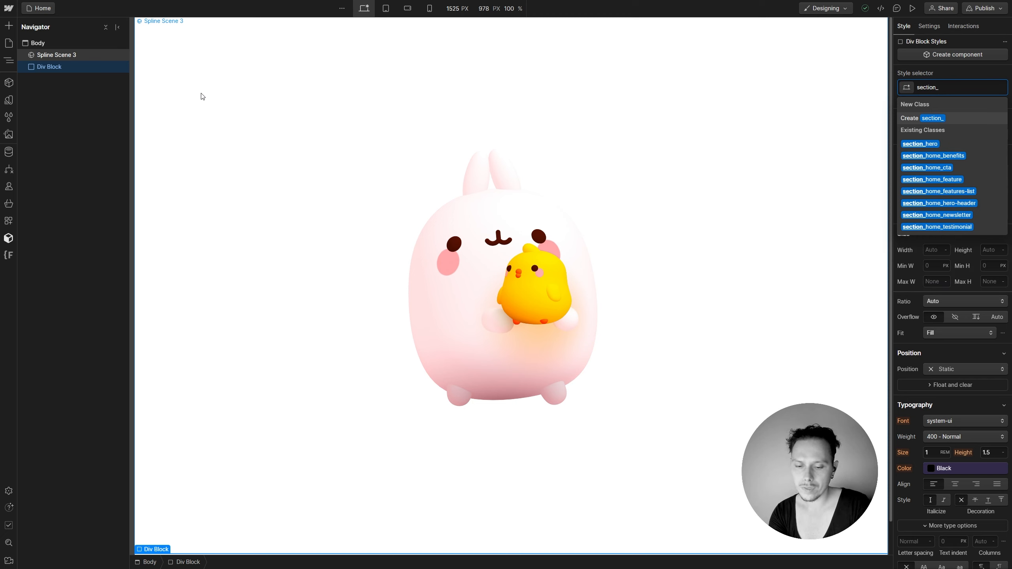
pyautogui.write('hero')
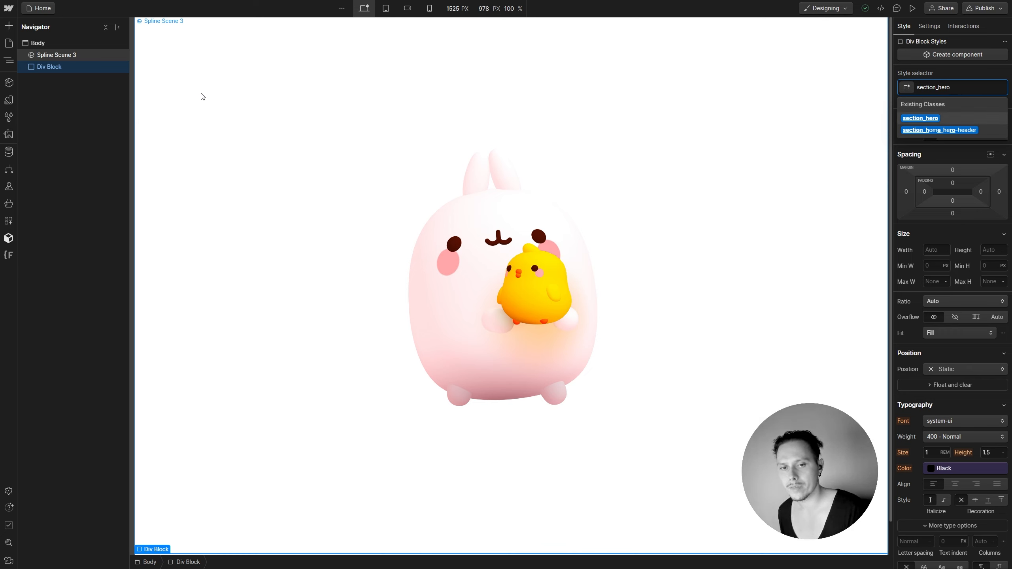
pyautogui.press('Return')
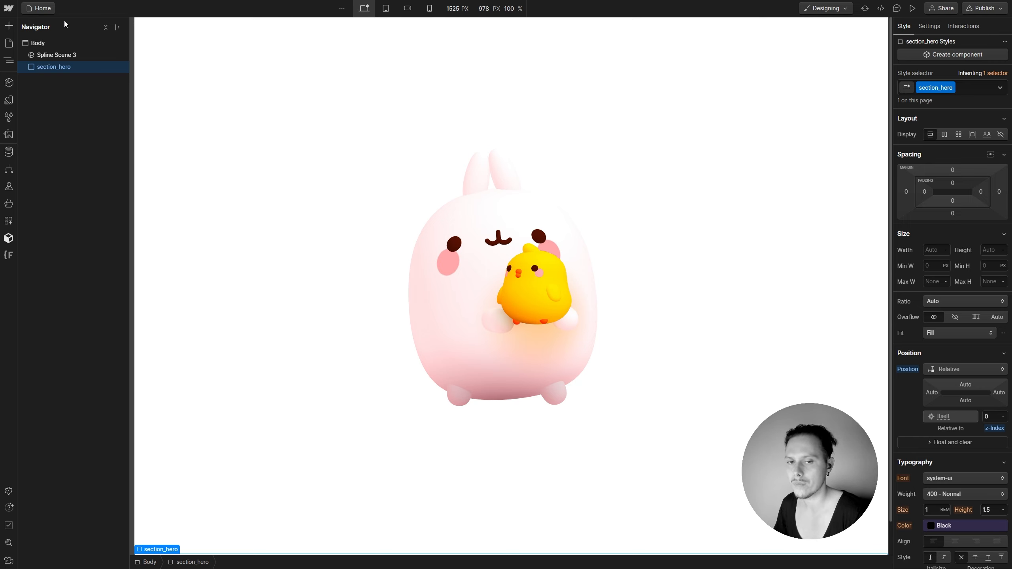
# Open the Style Guide page and browse the navbar components in the Relume Library
pyautogui.click(8, 42)
pyautogui.click(62, 95)
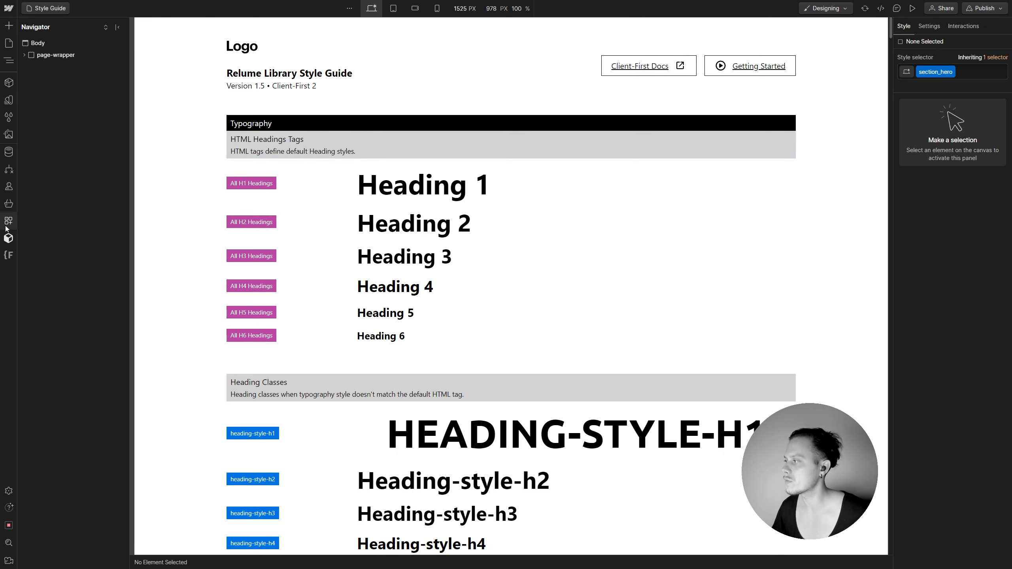
pyautogui.click(8, 237)
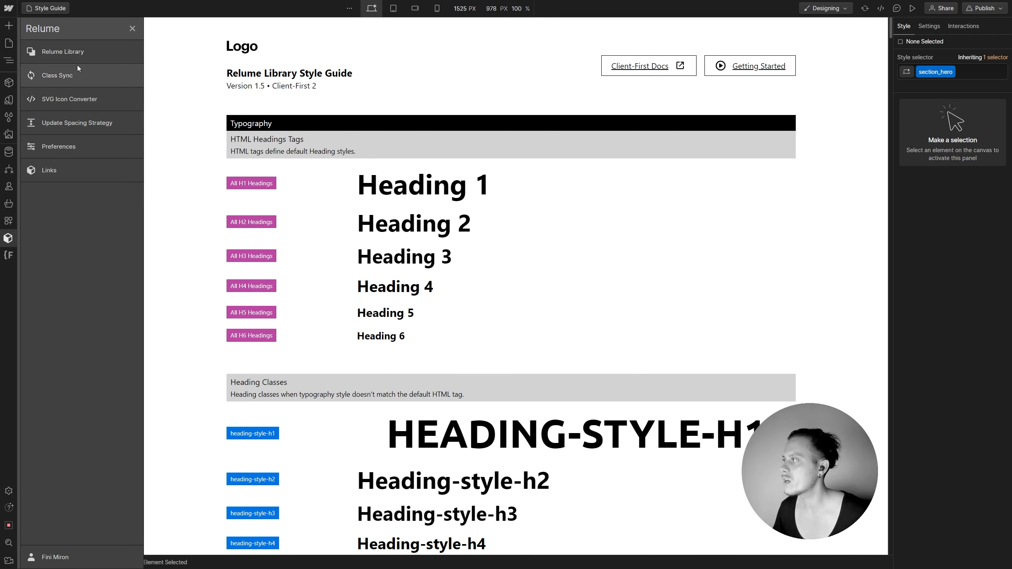
pyautogui.click(80, 55)
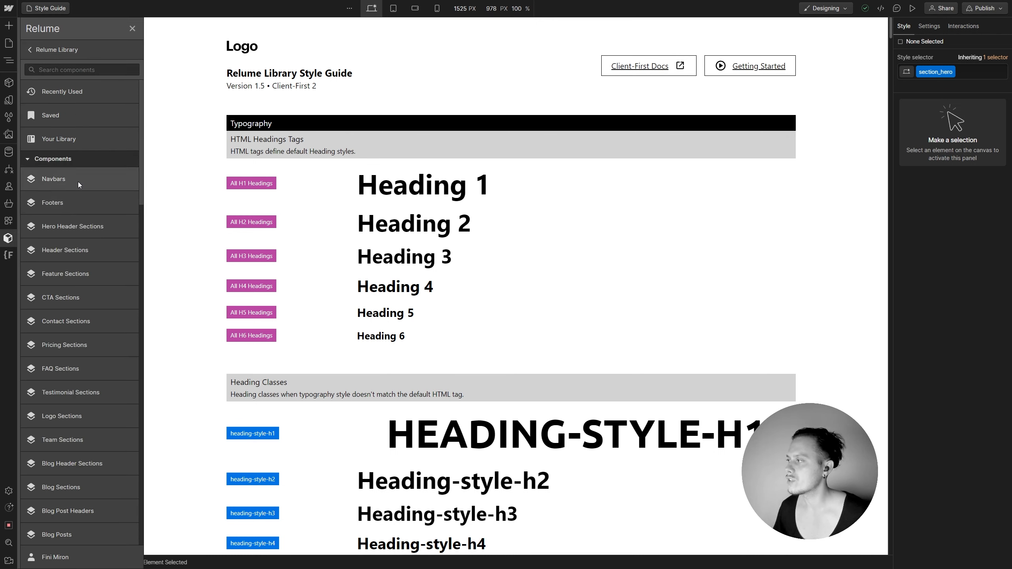
pyautogui.click(77, 182)
pyautogui.moveTo(89, 151)
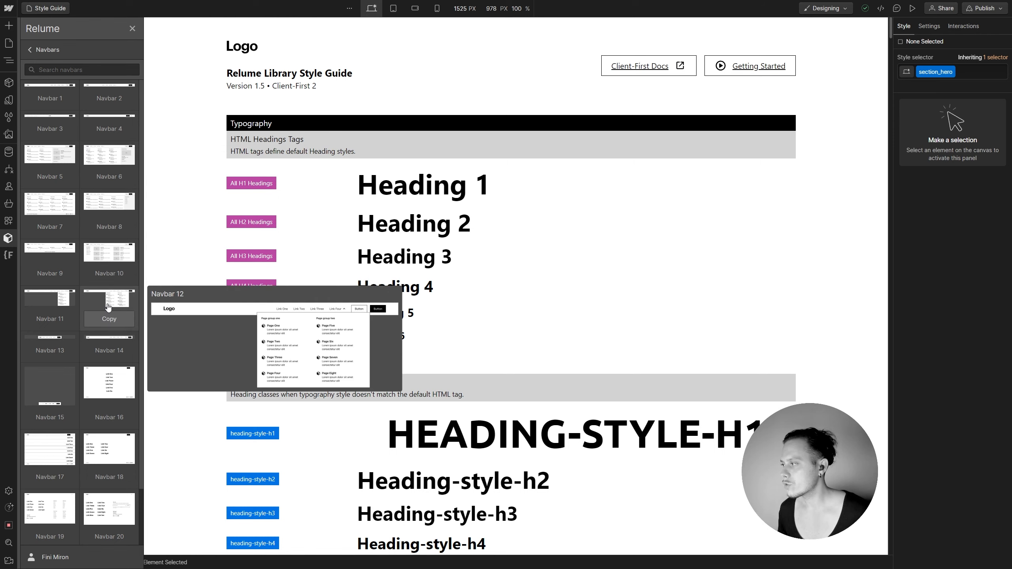
pyautogui.scroll(-1, 87, 186)
pyautogui.scroll(1, 87, 185)
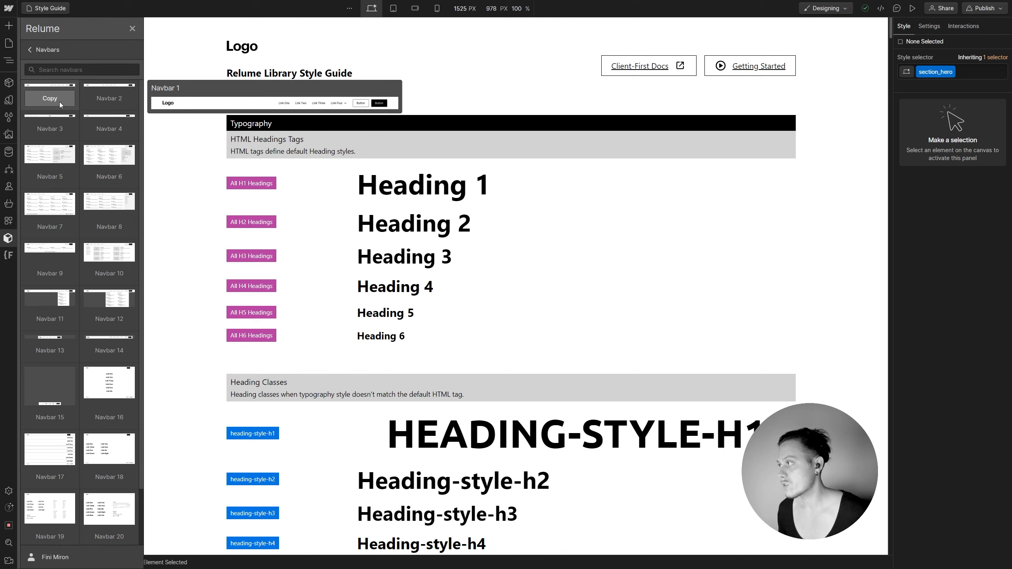
# Return to the Home page and set section_hero's width to 100% and its height to 100svh
pyautogui.click(10, 44)
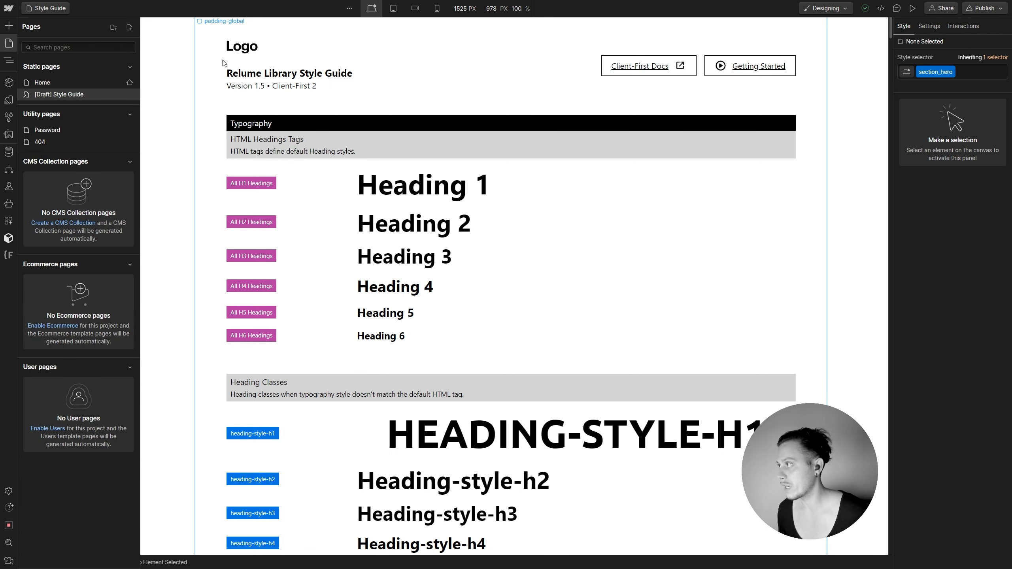
pyautogui.click(74, 79)
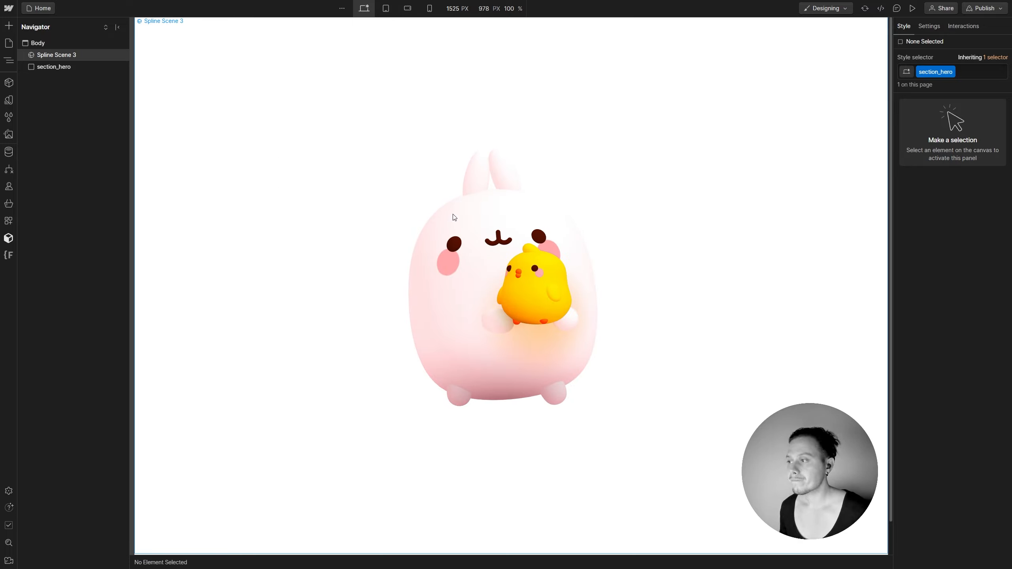
pyautogui.click(53, 67)
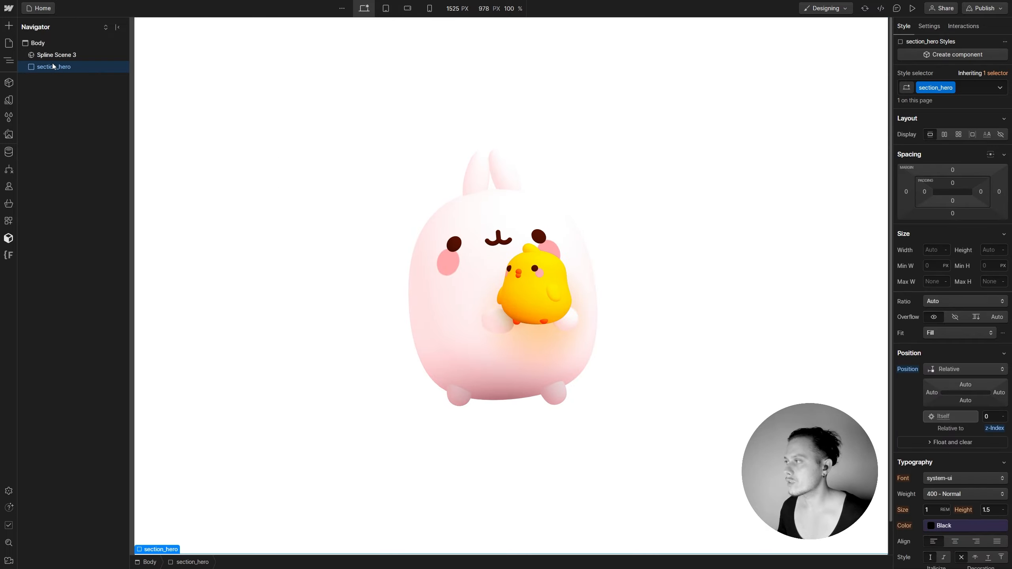
pyautogui.click(933, 249)
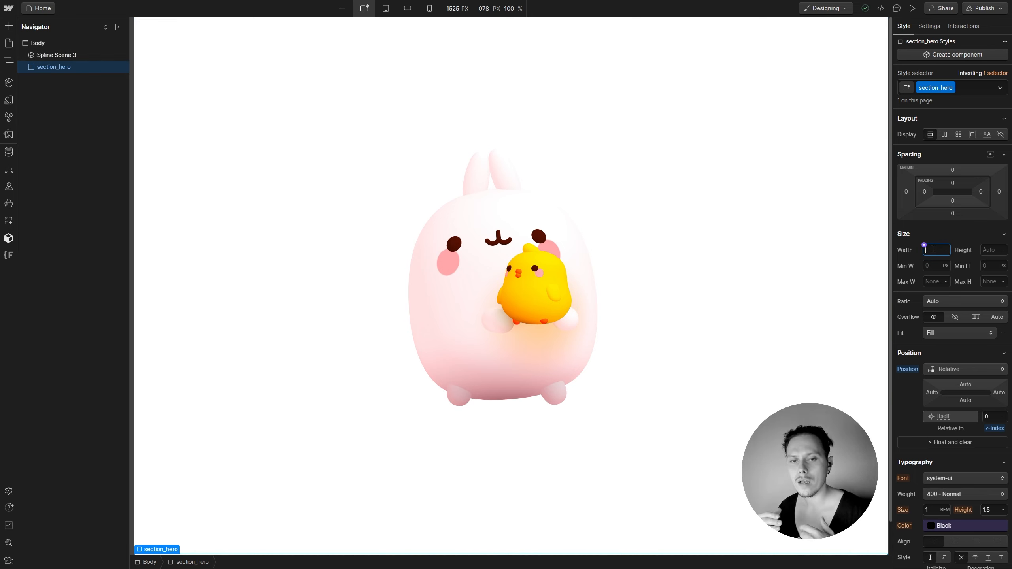
pyautogui.write('100%')
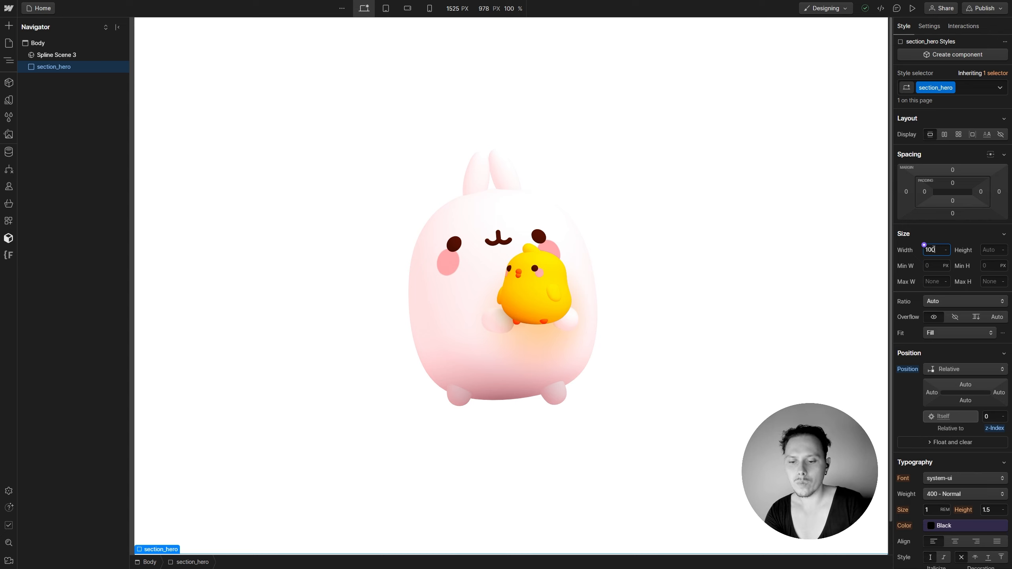
pyautogui.press('Tab')
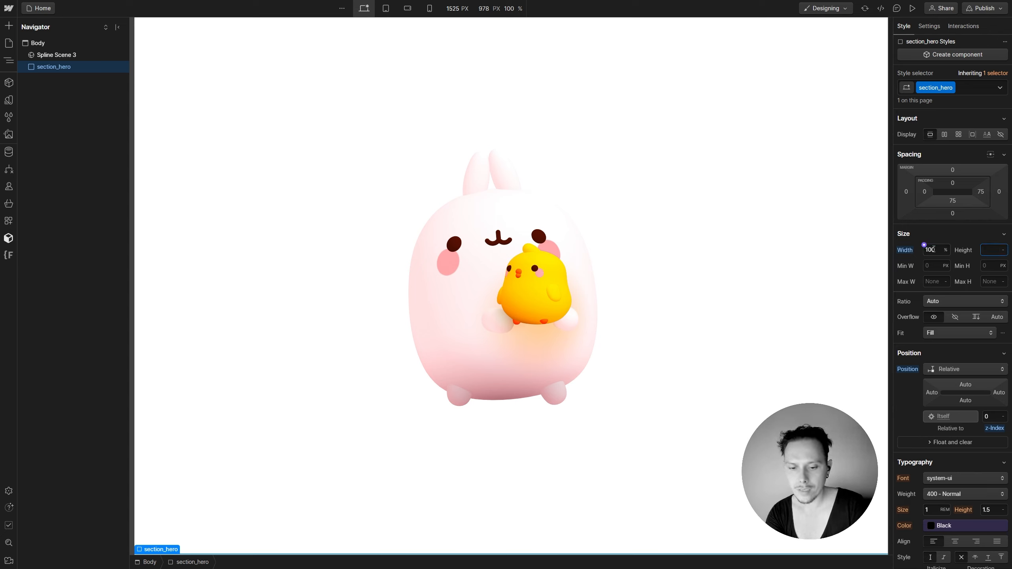
pyautogui.write('100svh')
pyautogui.press('Return')
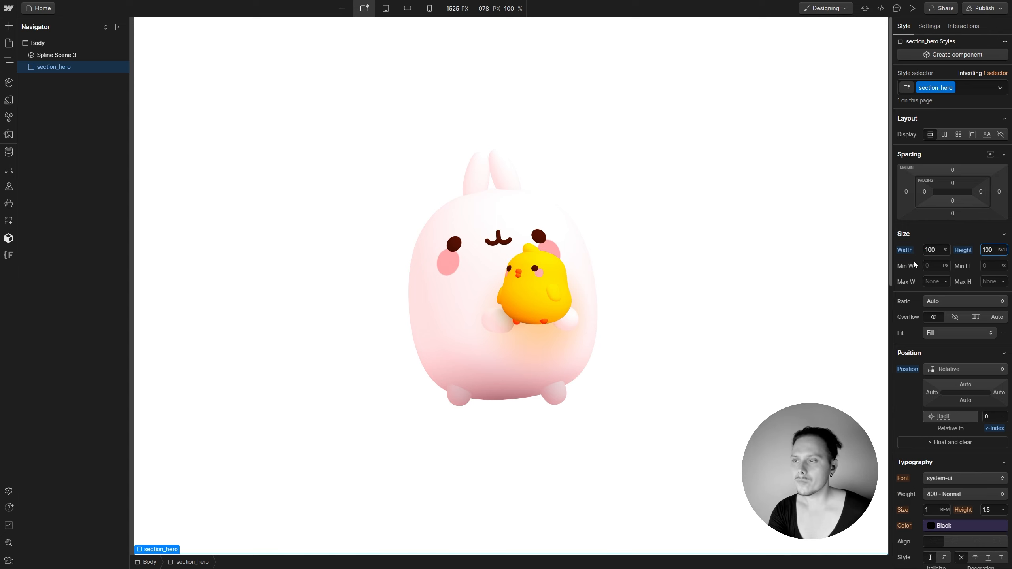
# Add a heading inside section_hero using the quick find and give it the class heading-style-h1
pyautogui.scroll(-9, 629, 263)
pyautogui.scroll(-4, 637, 275)
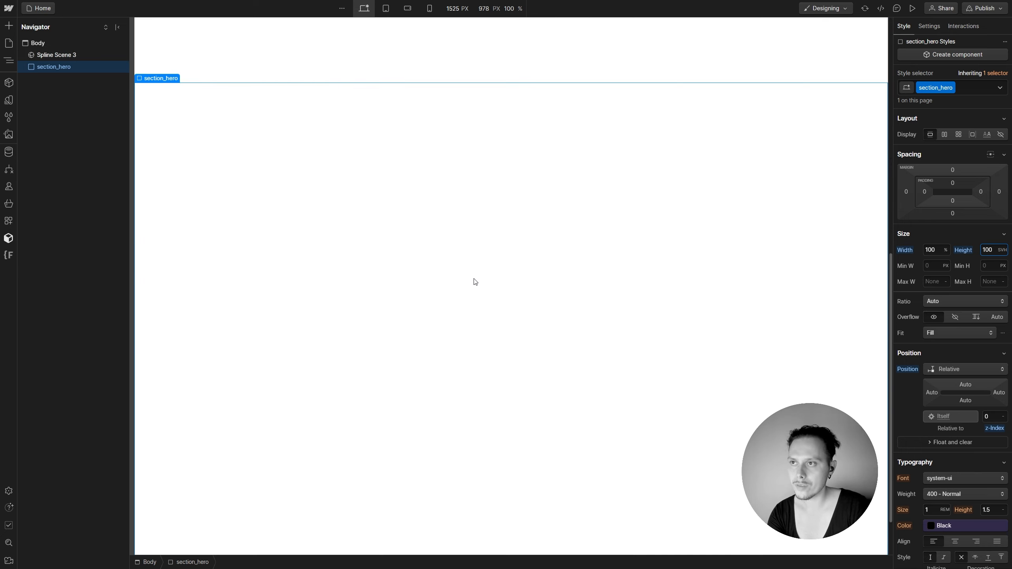
pyautogui.hotkey('ctrl', 'k')
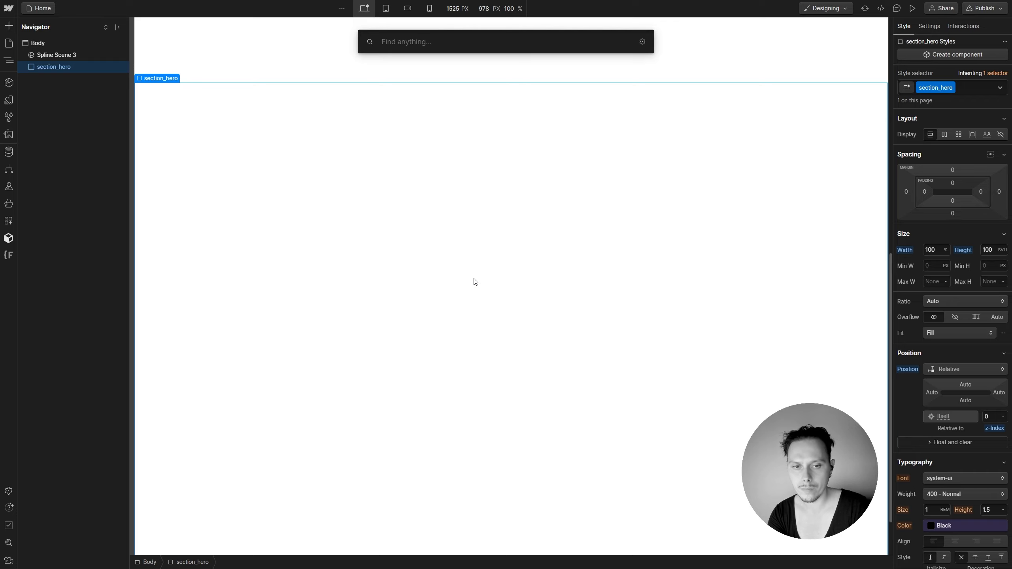
pyautogui.write('head')
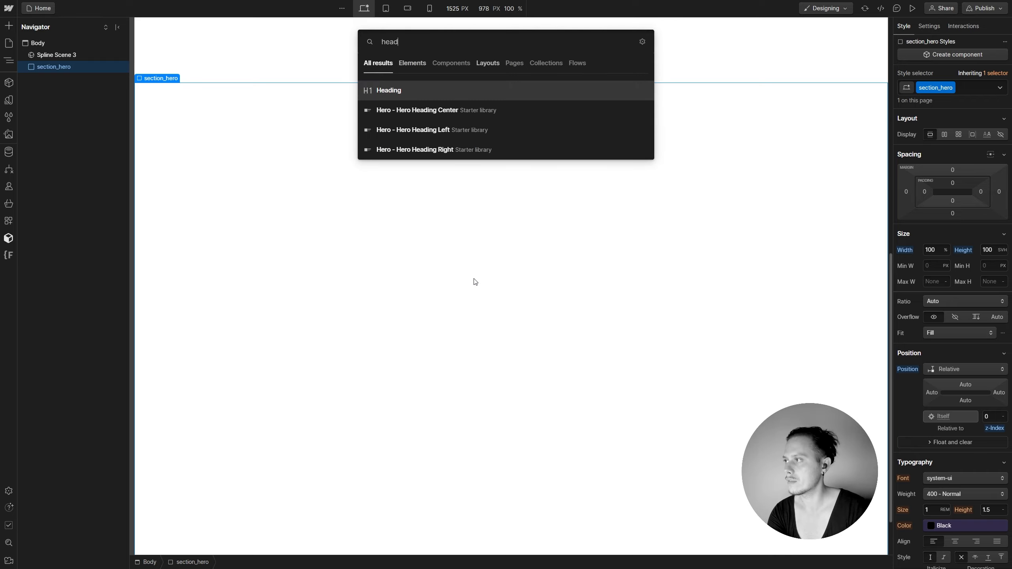
pyautogui.press('Return')
pyautogui.hotkey('ctrl', 'Return')
pyautogui.write('headin')
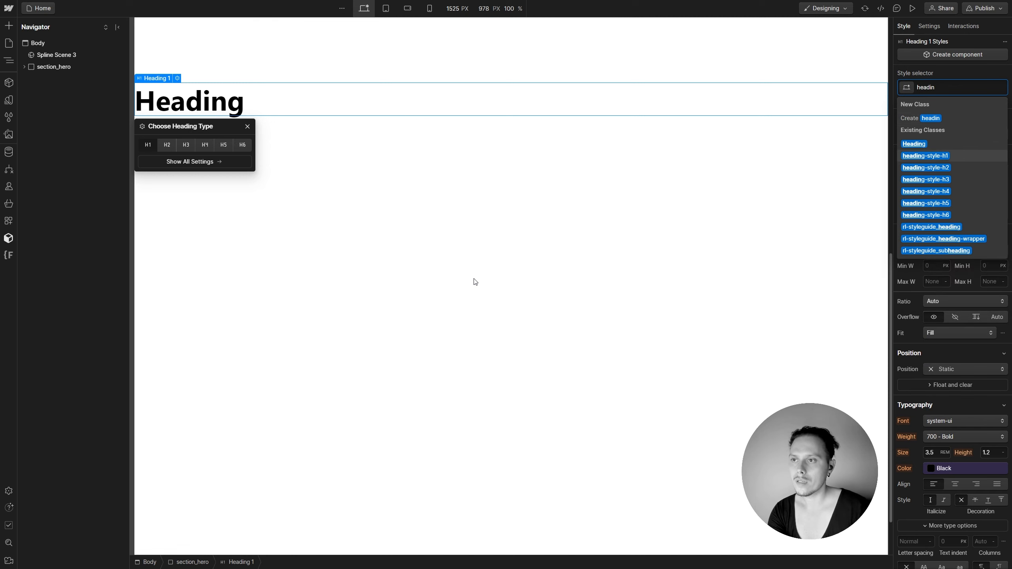
pyautogui.press('Return')
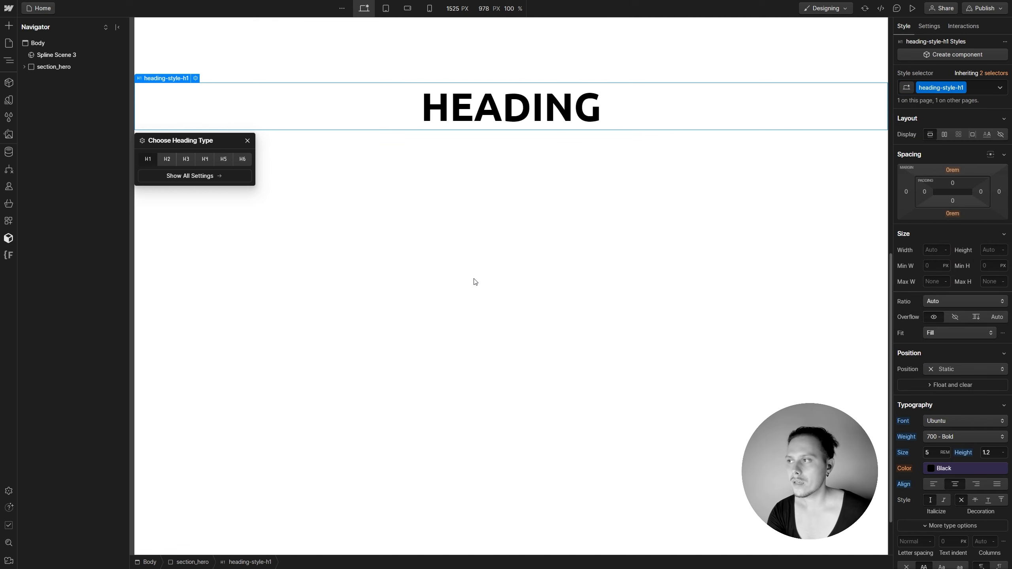
# Set section_hero to a flex layout with its content centred in both alignment and justification
pyautogui.click(58, 68)
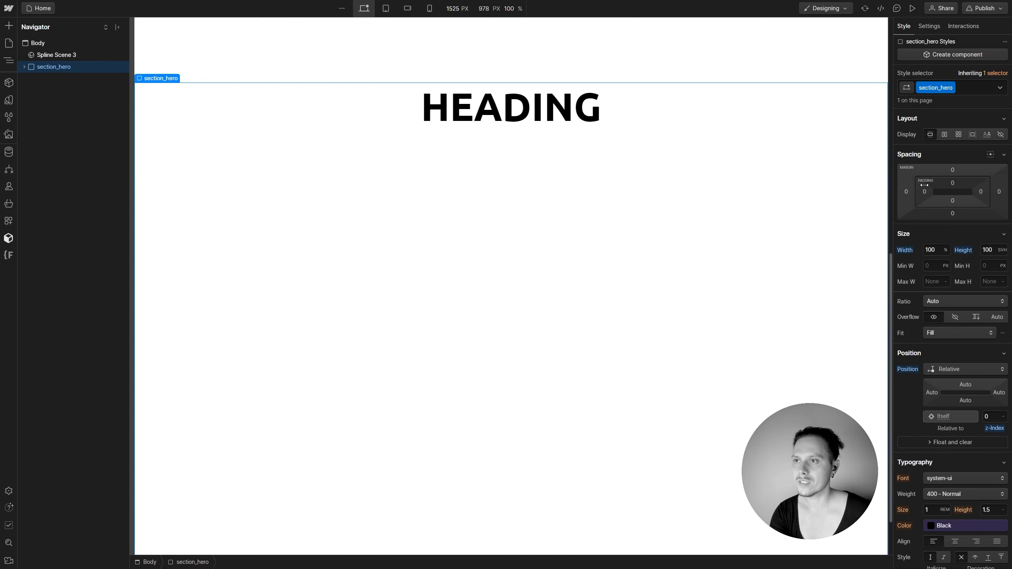
pyautogui.click(945, 135)
pyautogui.click(949, 170)
pyautogui.click(949, 186)
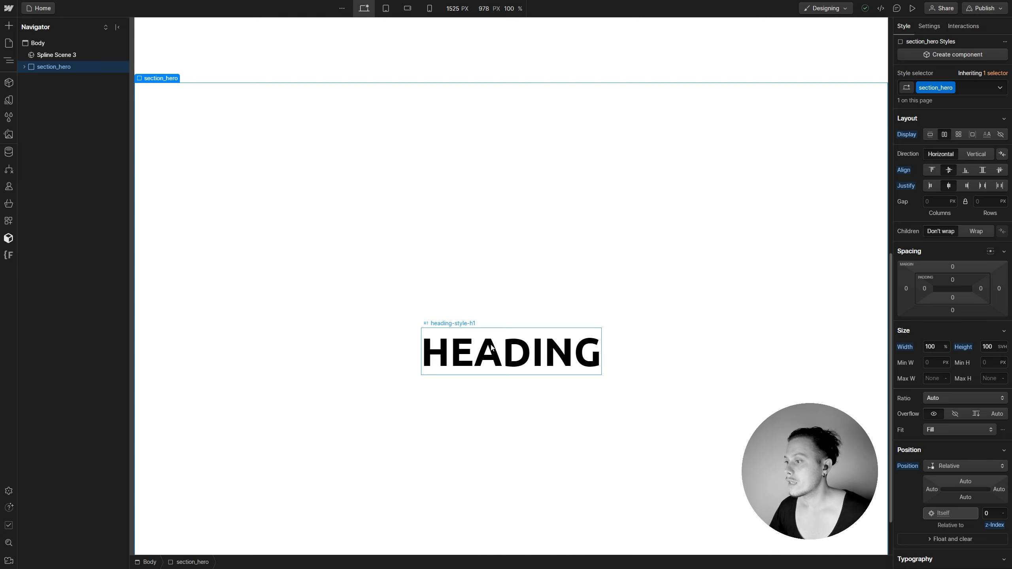
# Change the heading's text to "SOMETIMES, I AM ALONE"
pyautogui.doubleClick(529, 350)
pyautogui.hotkey('ctrl', 'a')
pyautogui.write('SOM')
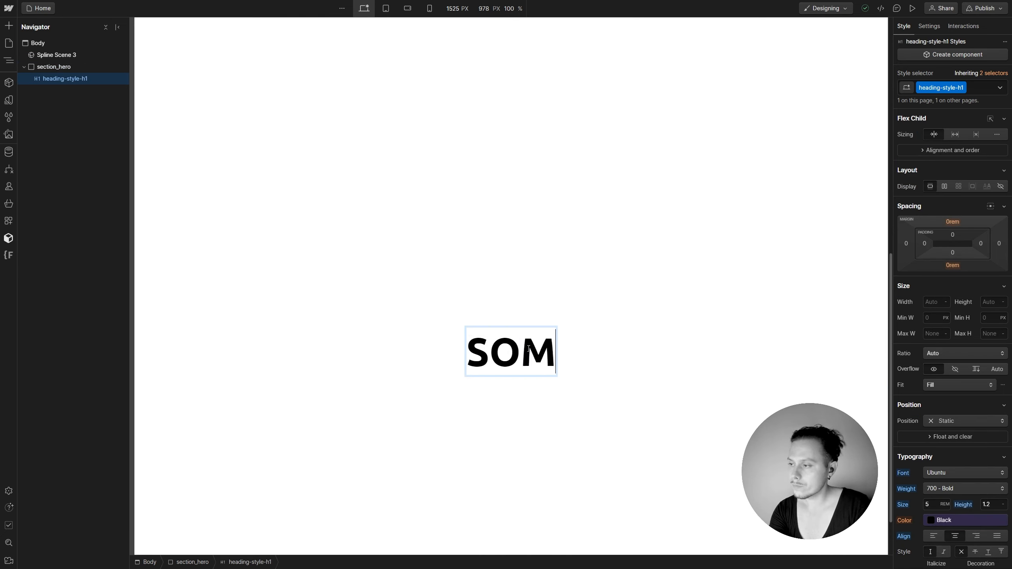
pyautogui.write('ETIMES ')
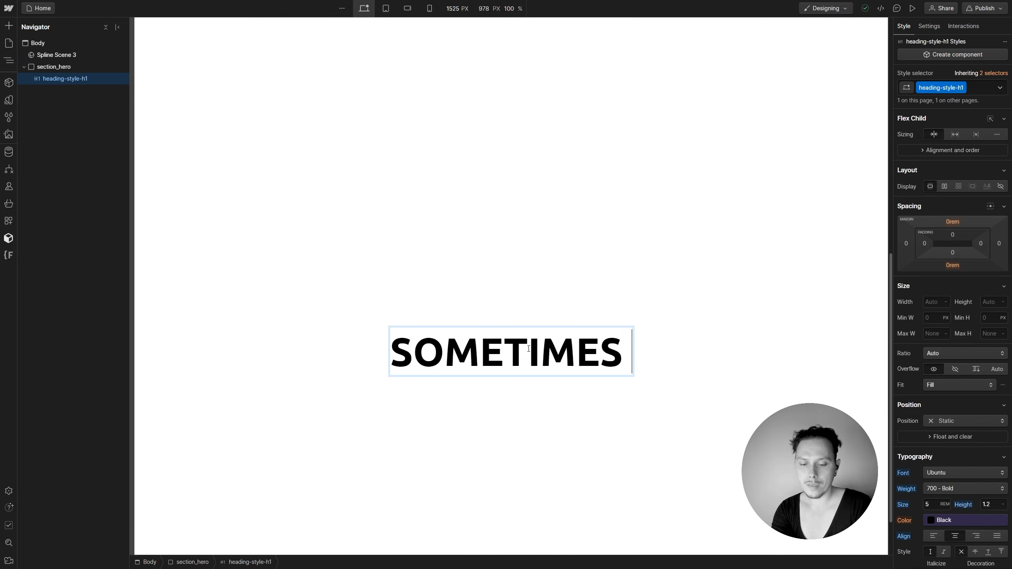
pyautogui.write('I AM ALONE')
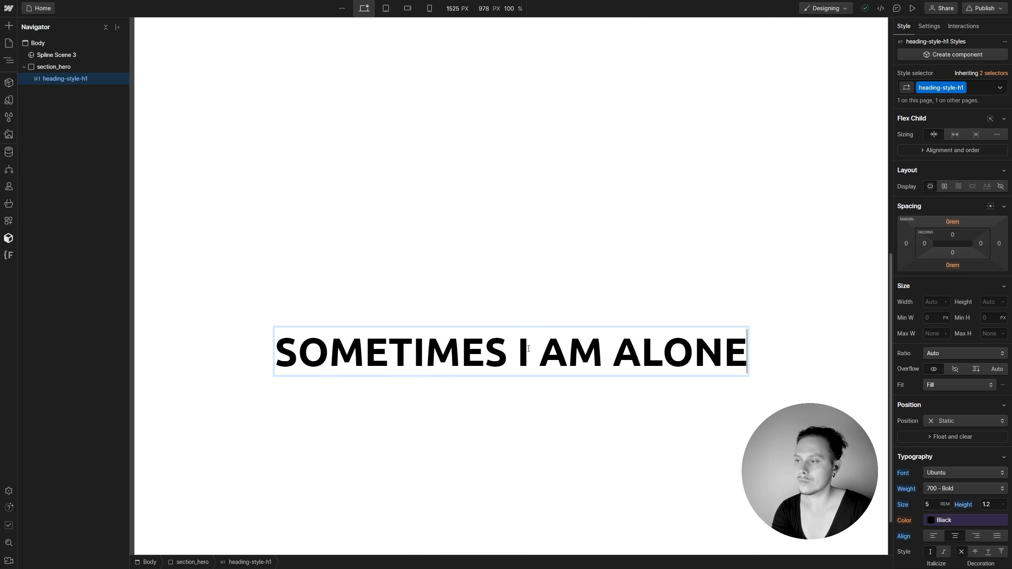
pyautogui.hotkey('ctrl', 'Left')
pyautogui.hotkey('ctrl', 'Left')
pyautogui.hotkey('ctrl', 'Left')
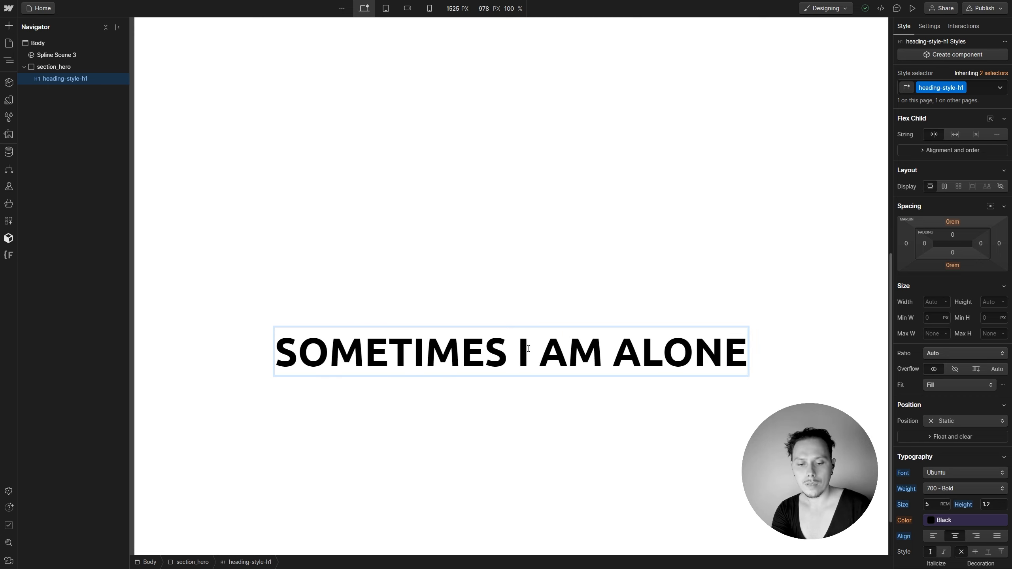
pyautogui.press('BackSpace')
pyautogui.write(',')
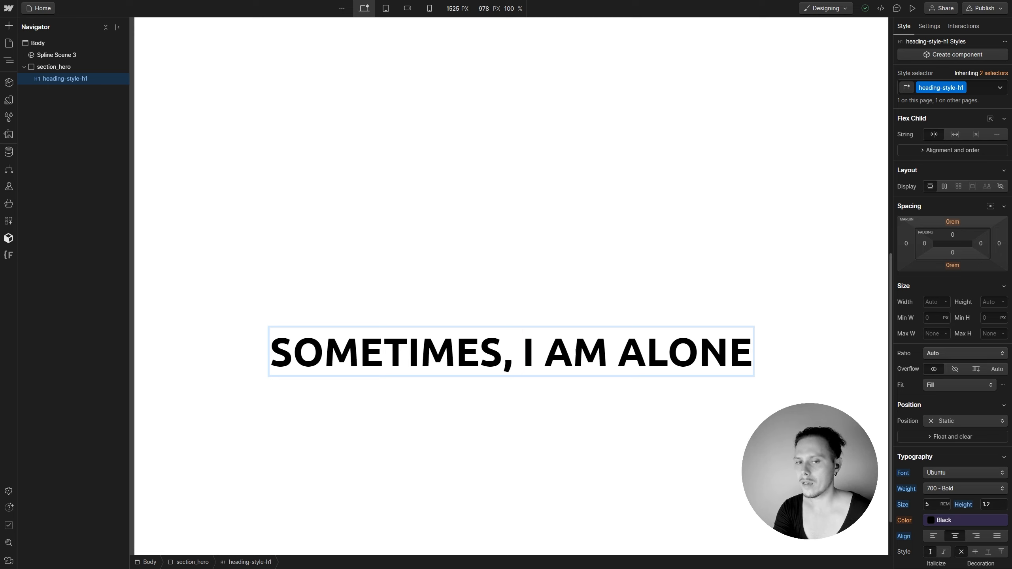
pyautogui.click(649, 294)
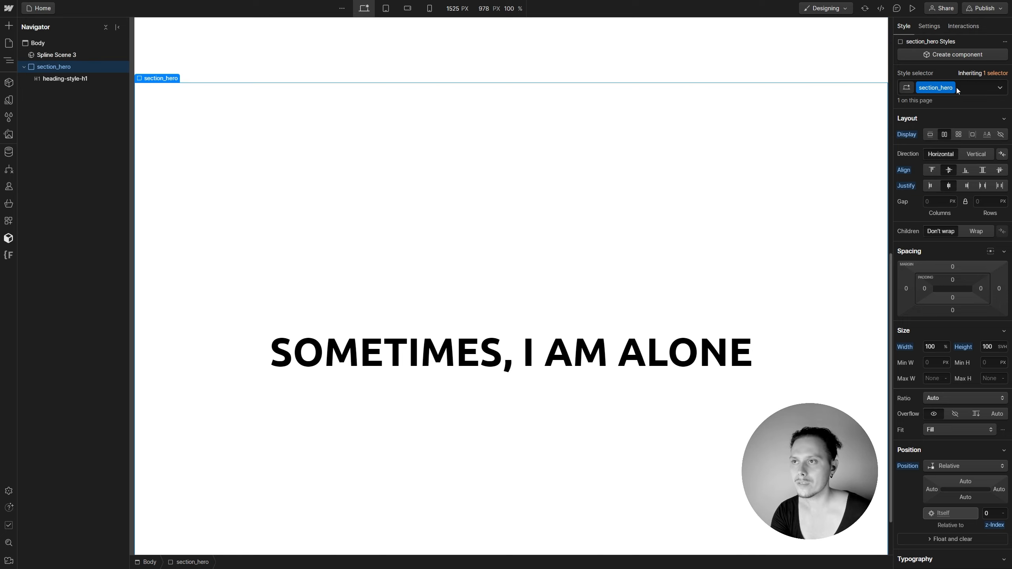
# Set the Spline scene element's position to Fixed so it stays in place behind the scrolling content
pyautogui.scroll(5, 722, 262)
pyautogui.scroll(-6, 723, 264)
pyautogui.scroll(6, 301, 192)
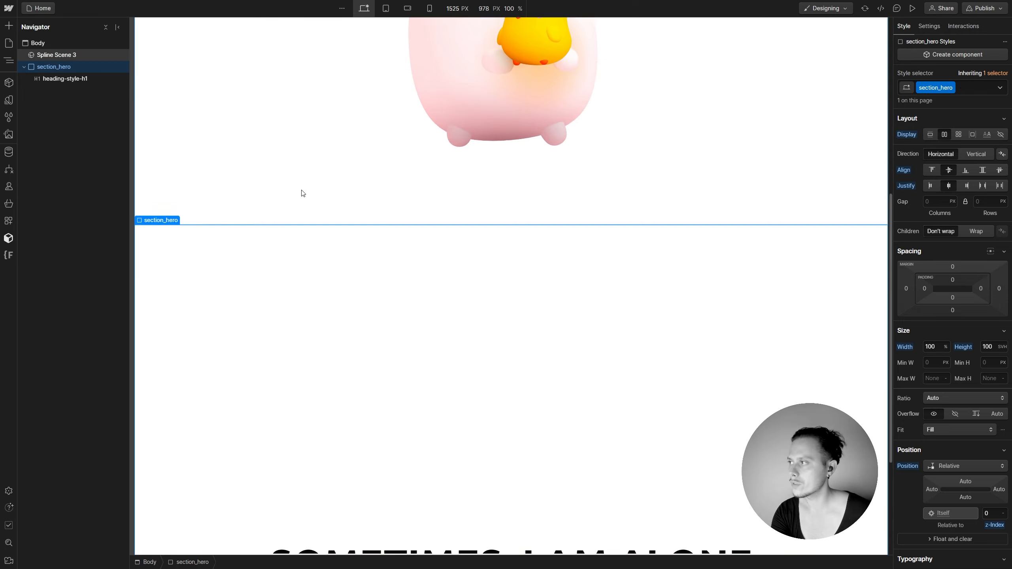
pyautogui.click(228, 133)
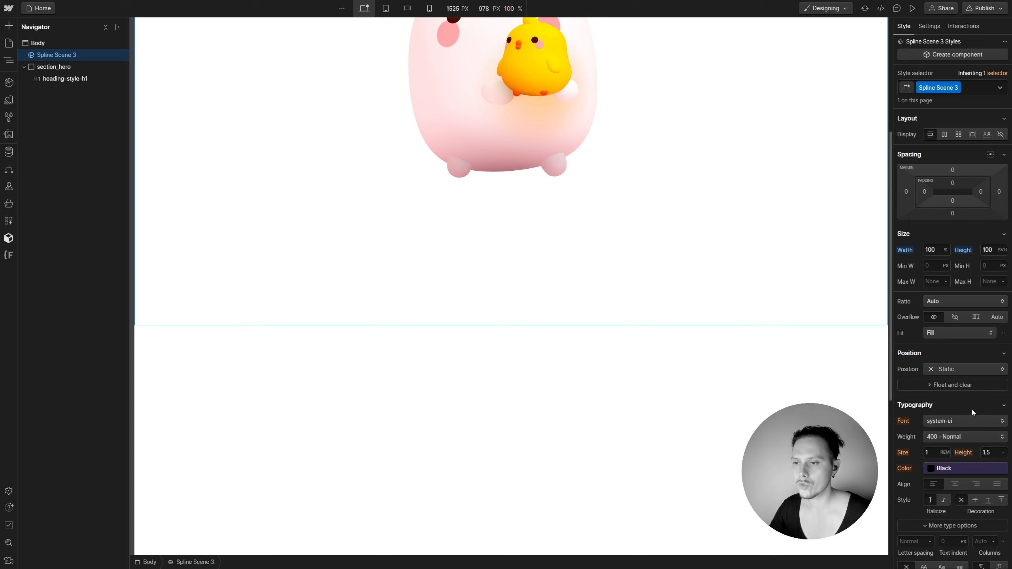
pyautogui.click(950, 372)
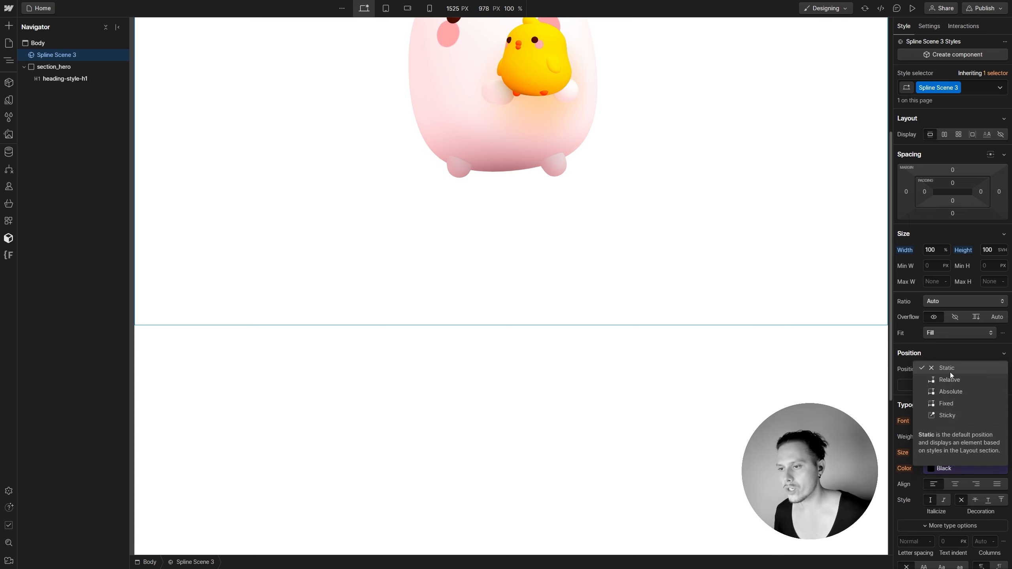
pyautogui.click(955, 404)
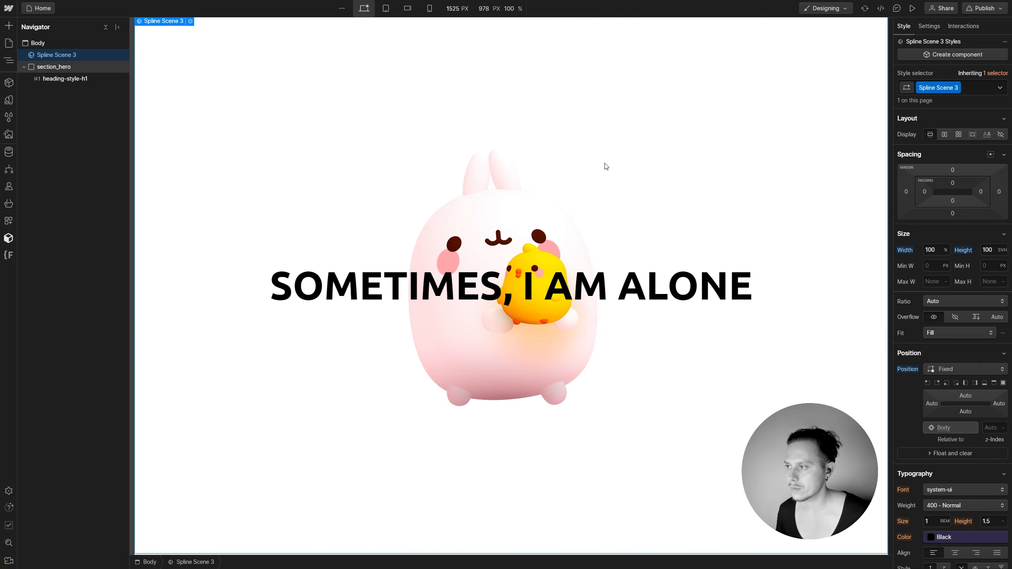
pyautogui.click(498, 279)
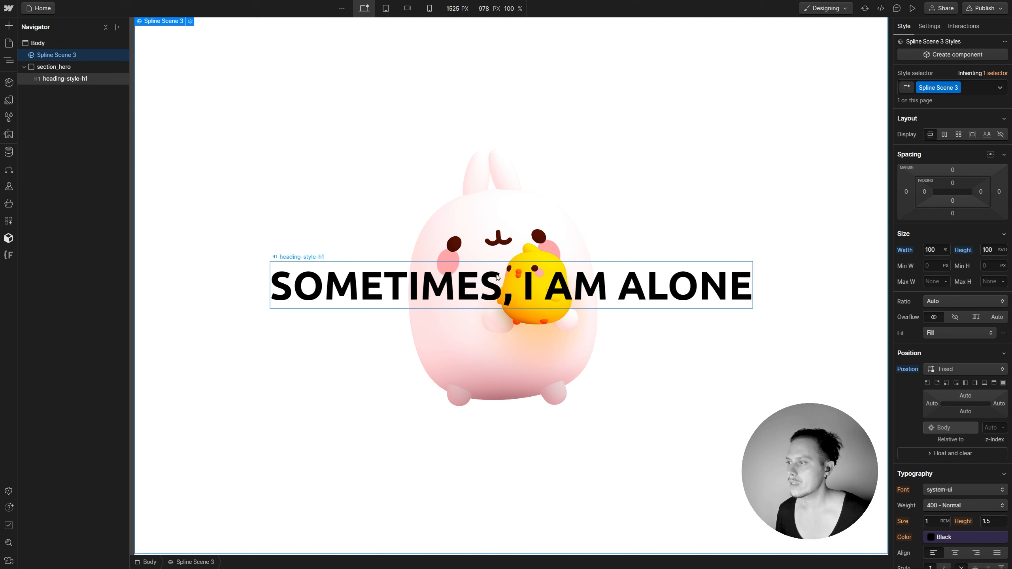
# Add the existing combo class z-index-1 to section_hero
pyautogui.click(66, 66)
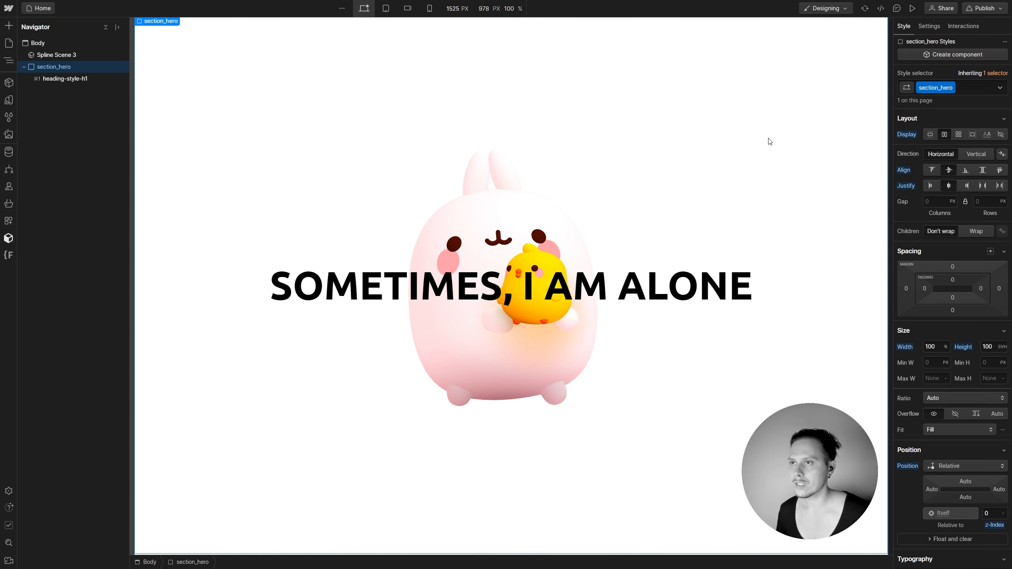
pyautogui.click(965, 88)
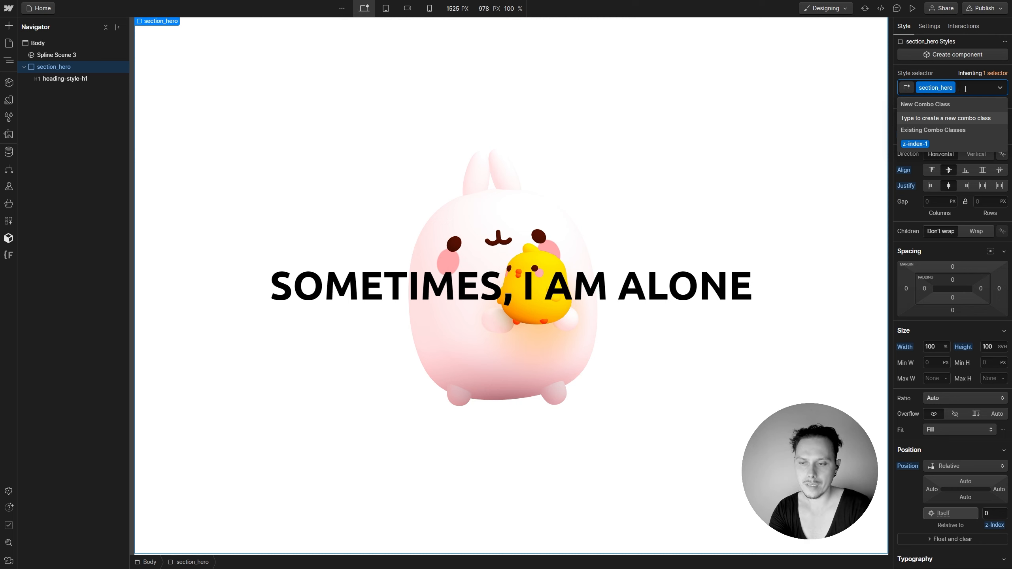
pyautogui.write('z')
pyautogui.press('Down')
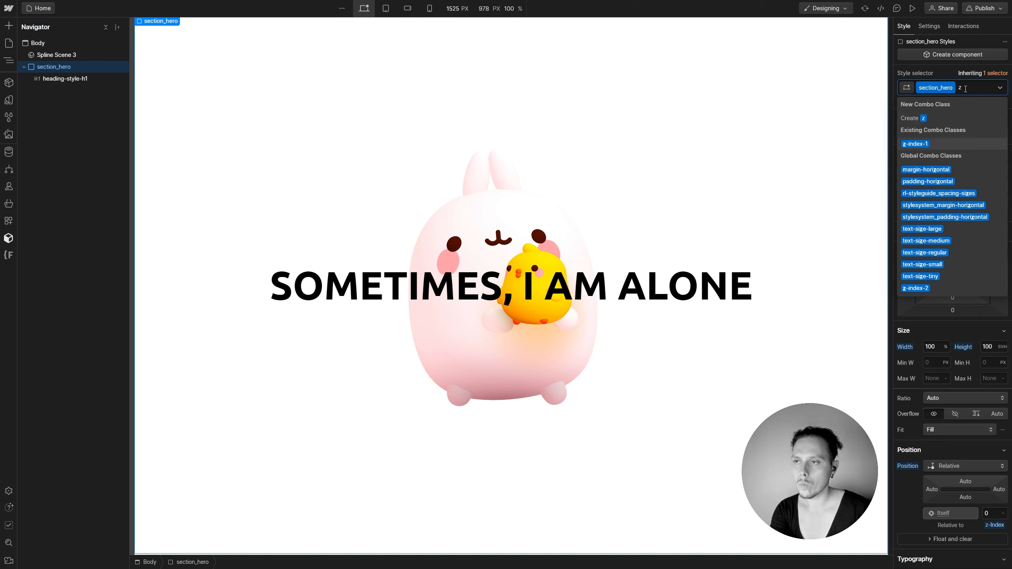
pyautogui.press('Return')
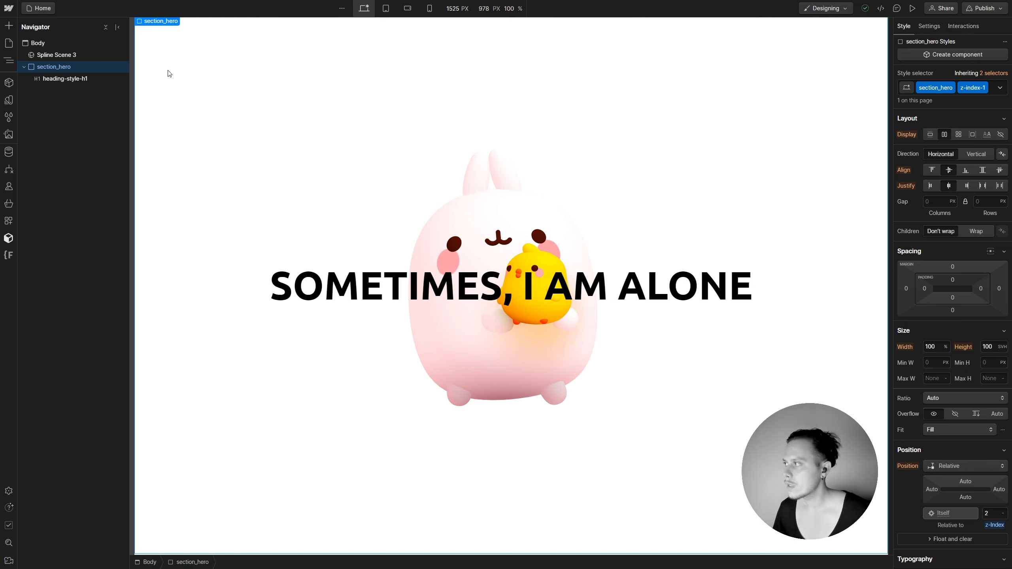
# Give the fixed Spline scene element a z-index of 1
pyautogui.click(80, 56)
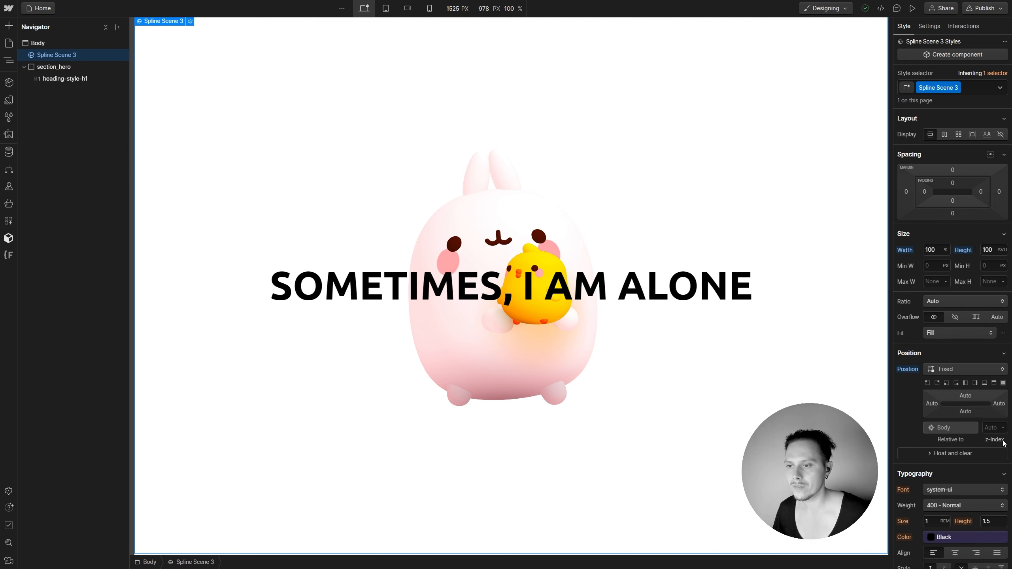
pyautogui.click(997, 428)
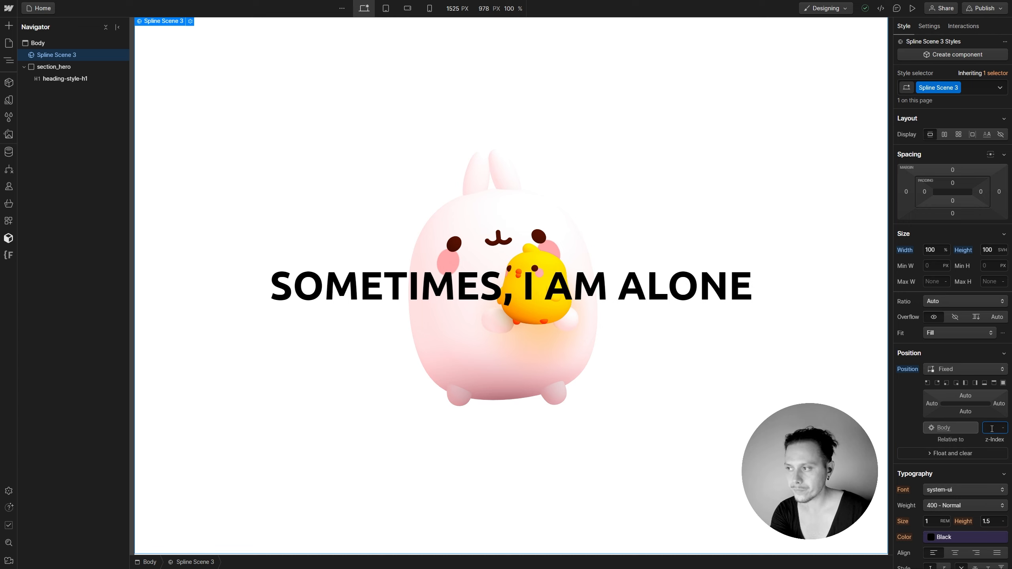
pyautogui.write('1')
pyautogui.press('Return')
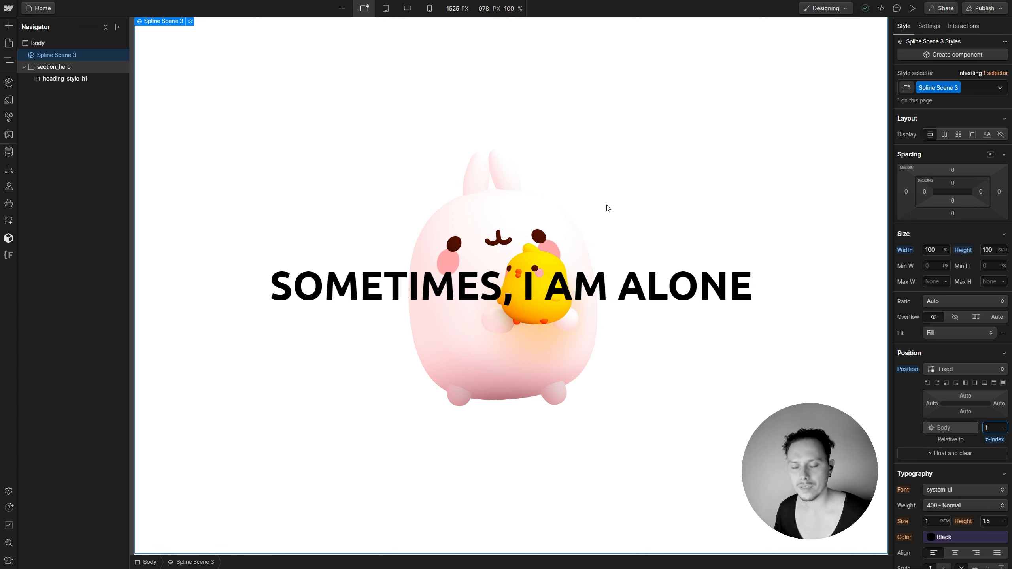
# Duplicate section_hero together with its heading directly below the original
pyautogui.click(65, 70)
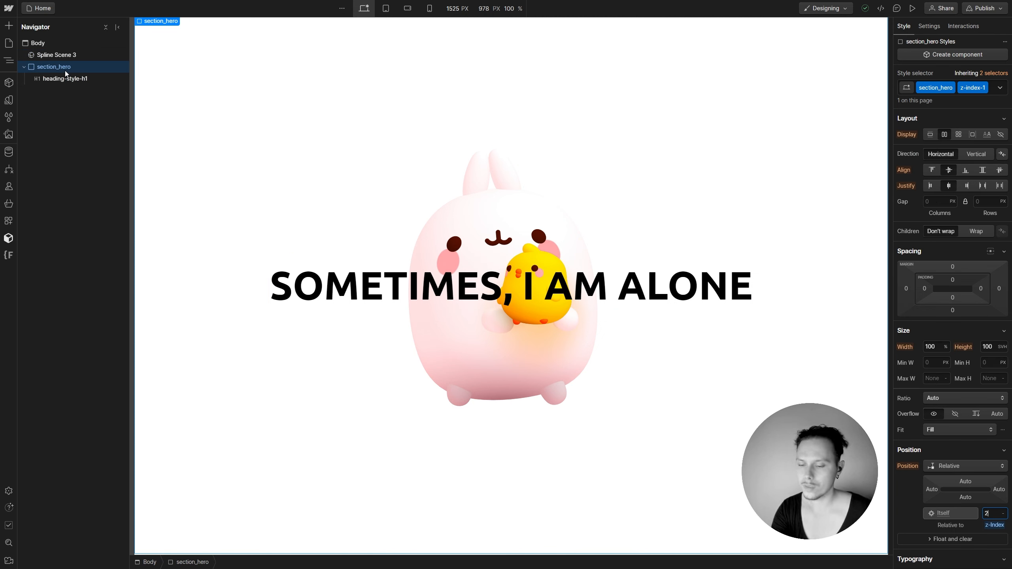
pyautogui.click(72, 121)
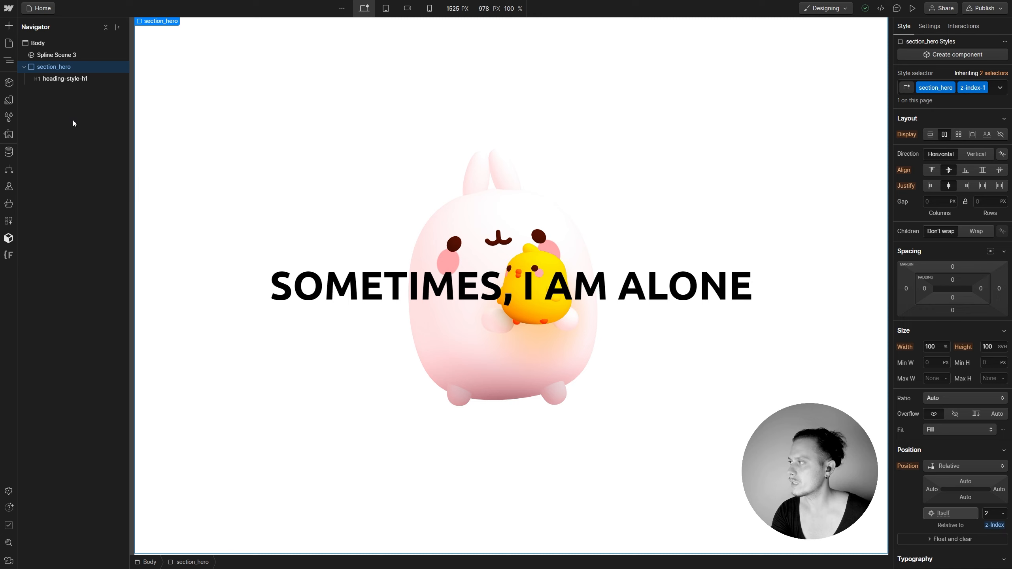
pyautogui.hotkey('ctrl', 'v')
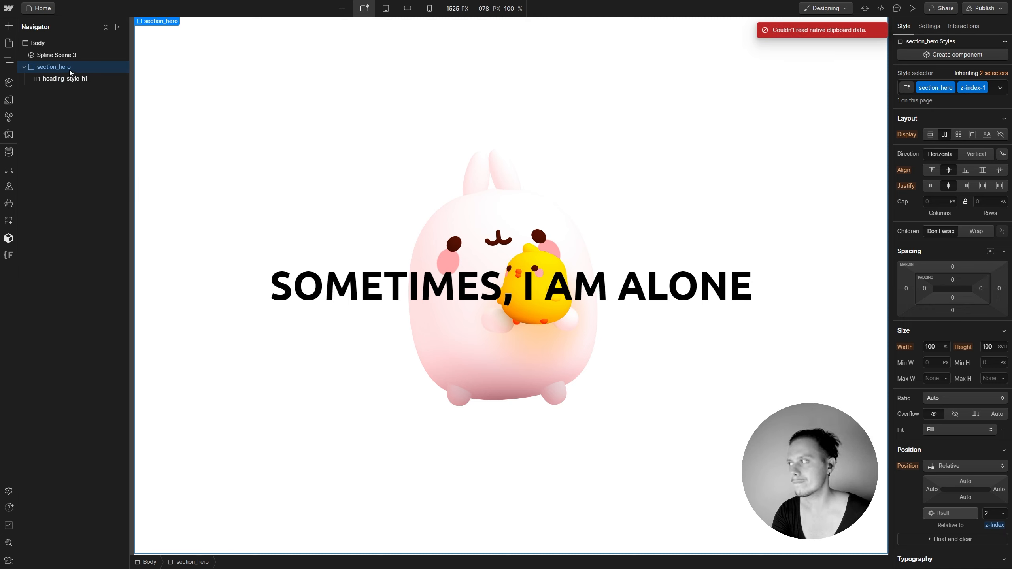
pyautogui.hotkey('ctrl', 'v')
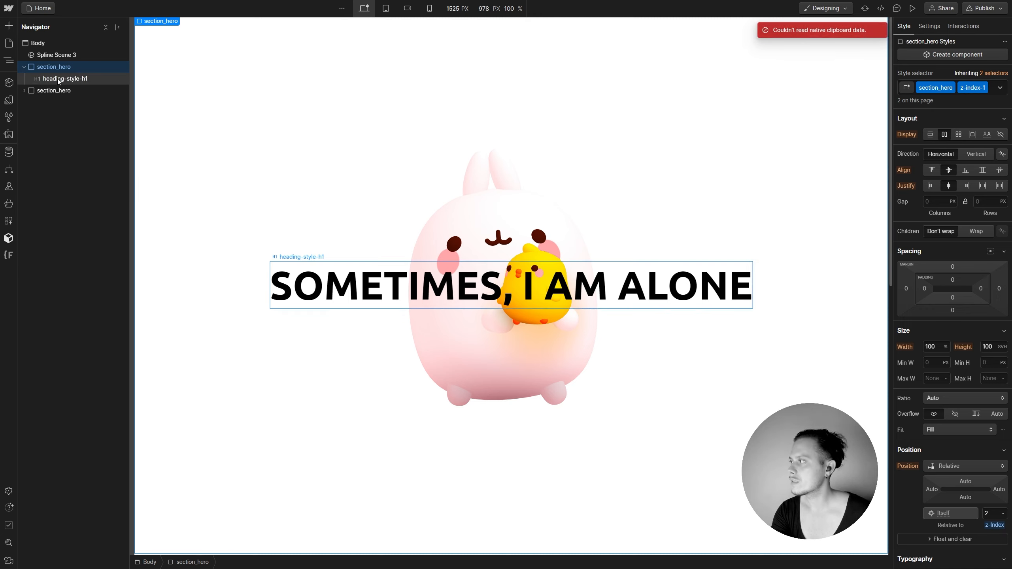
# Remove the z-index-1 combo class from the duplicated section_hero, leaving only its base class
pyautogui.click(32, 91)
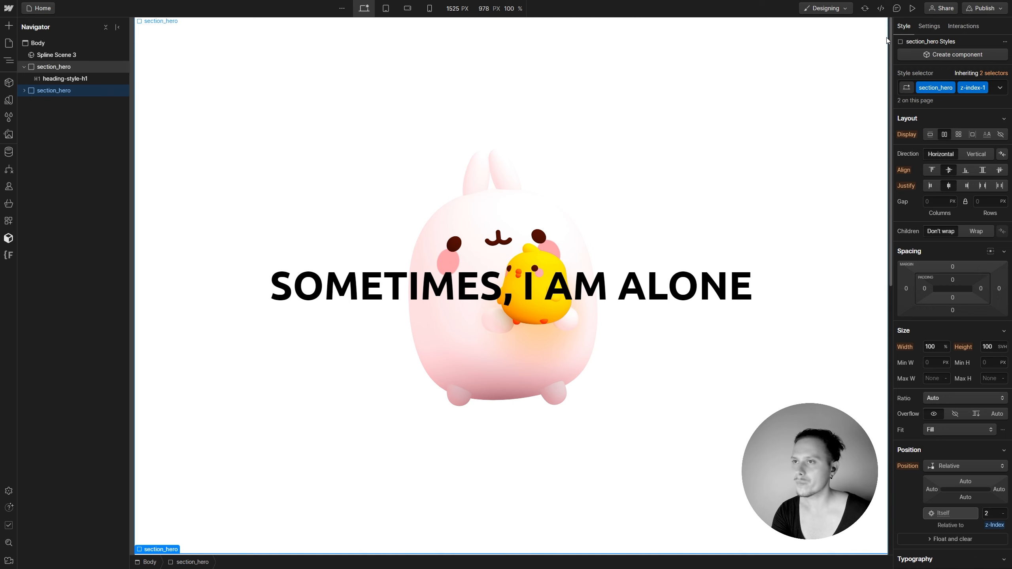
pyautogui.click(992, 93)
pyautogui.press('BackSpace')
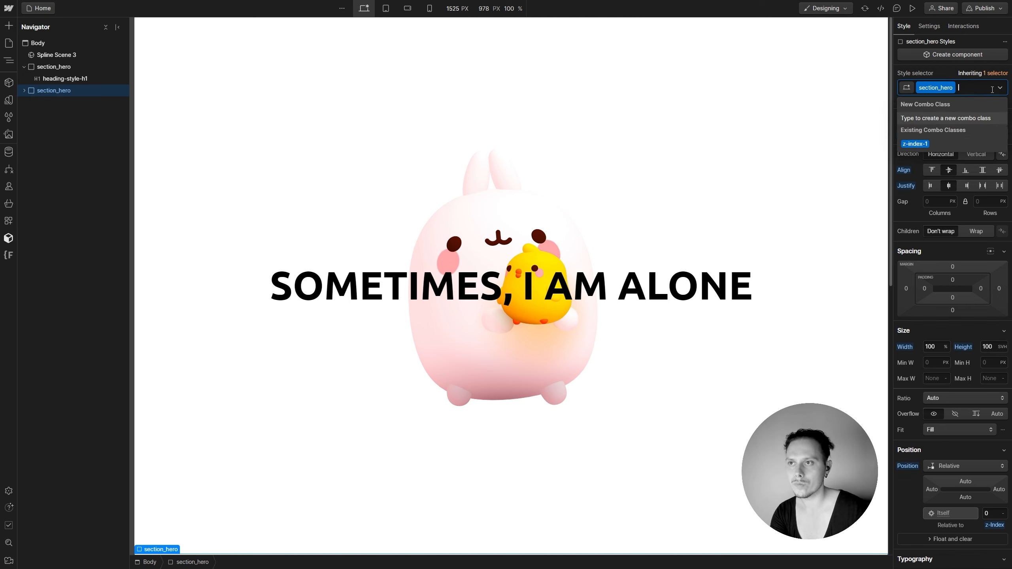
pyautogui.press('Escape')
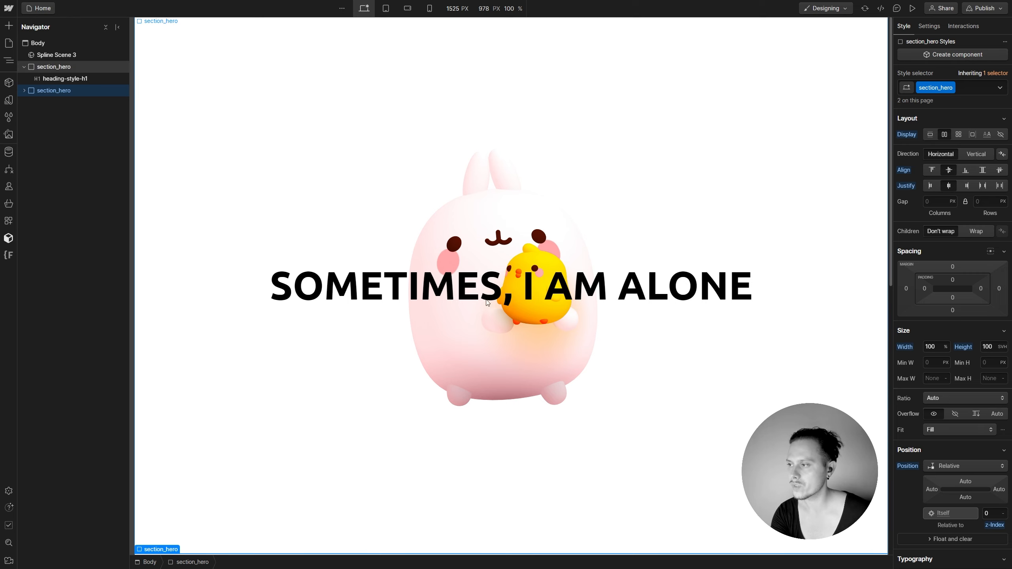
# Scroll through the page to examine how both section headings layer against the fixed 3D scene
pyautogui.scroll(-5, 447, 262)
pyautogui.scroll(-3, 448, 261)
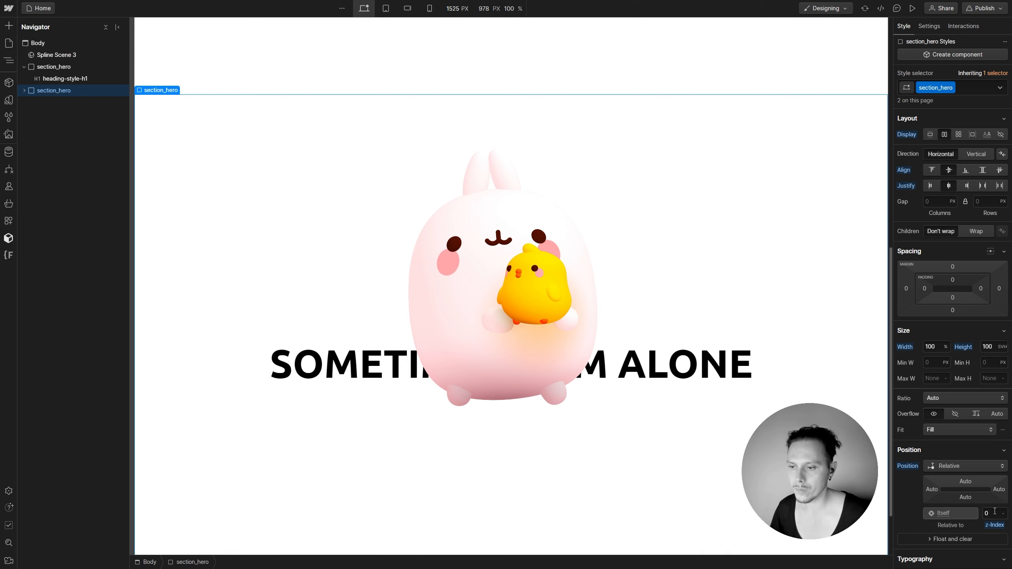
pyautogui.scroll(-2, 640, 450)
pyautogui.scroll(4, 640, 450)
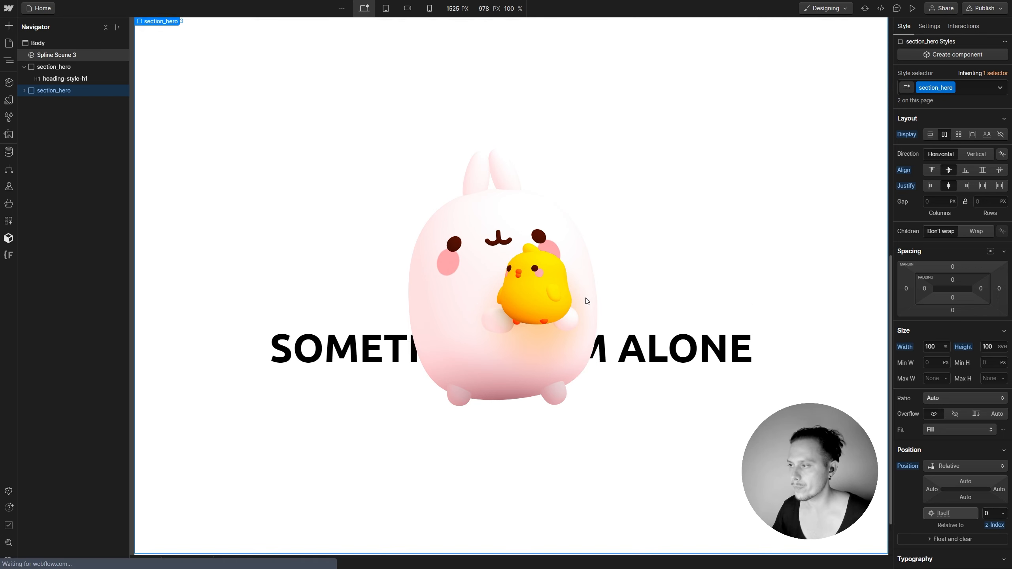
pyautogui.scroll(3, 594, 437)
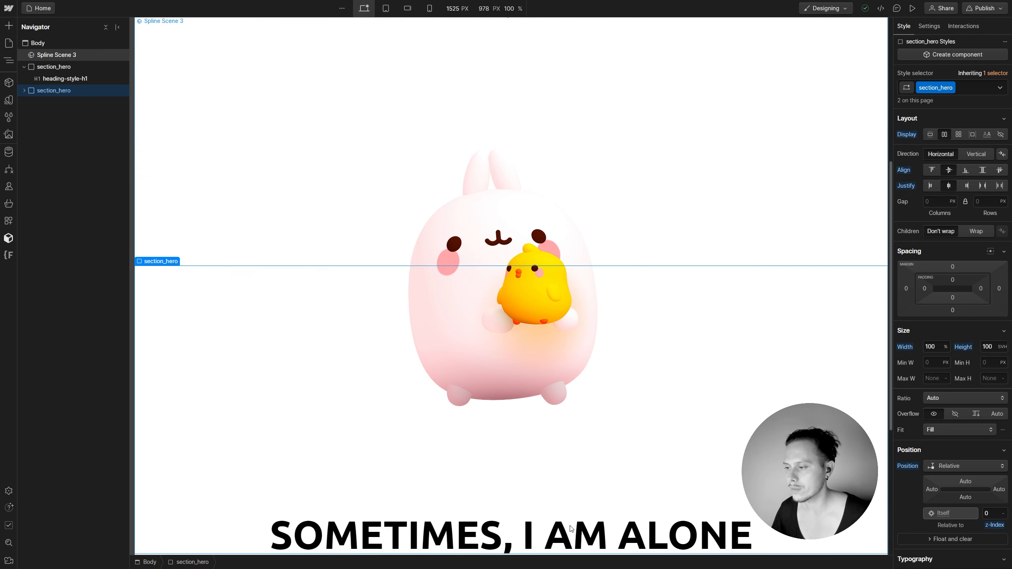
pyautogui.click(557, 533)
pyautogui.scroll(-3, 580, 526)
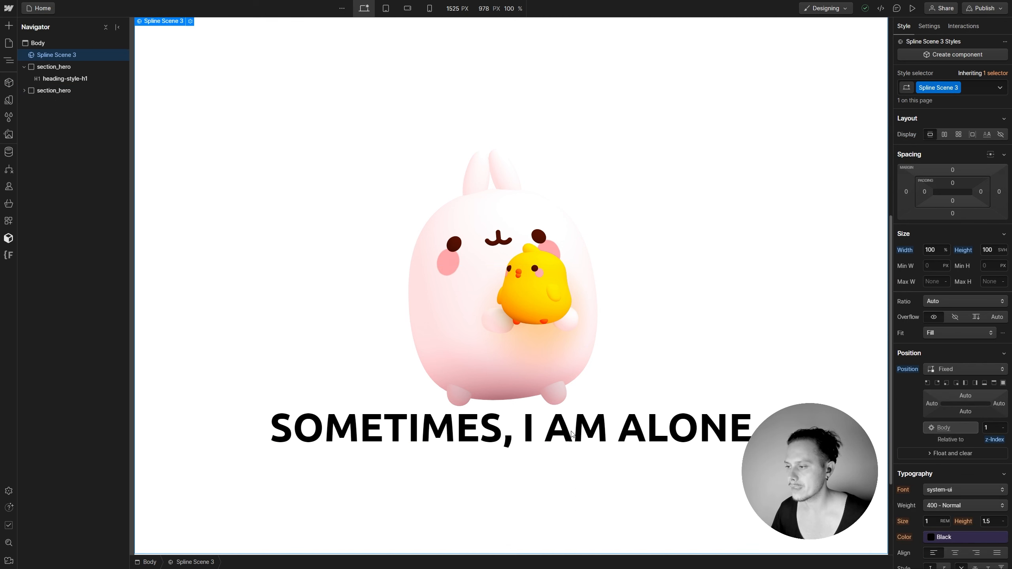
pyautogui.scroll(3, 638, 419)
pyautogui.scroll(-12, 637, 419)
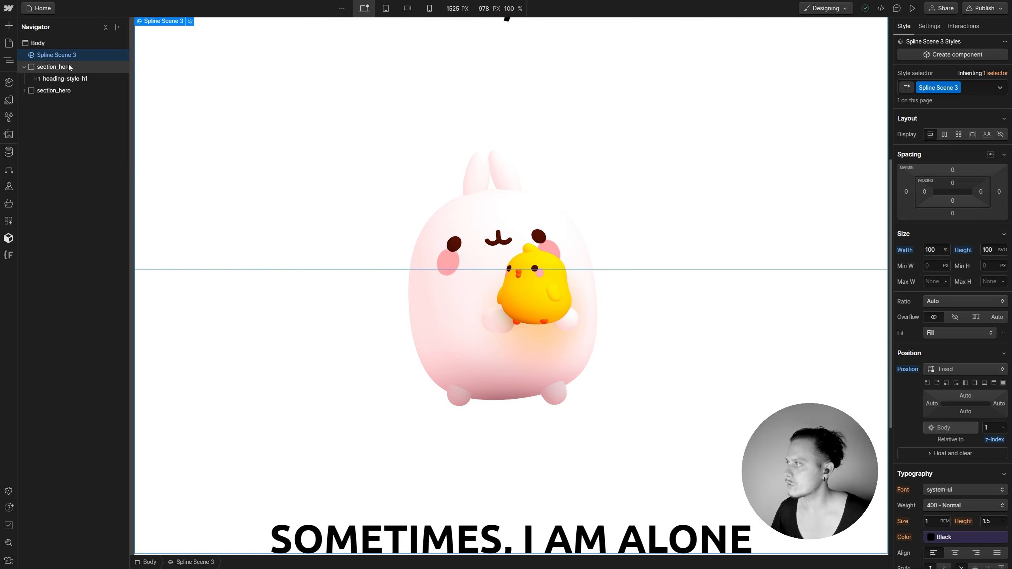
# Hide the Spline scene with display none and change the second section's heading to "SOMETIMES, I AM NOT"
pyautogui.click(1001, 135)
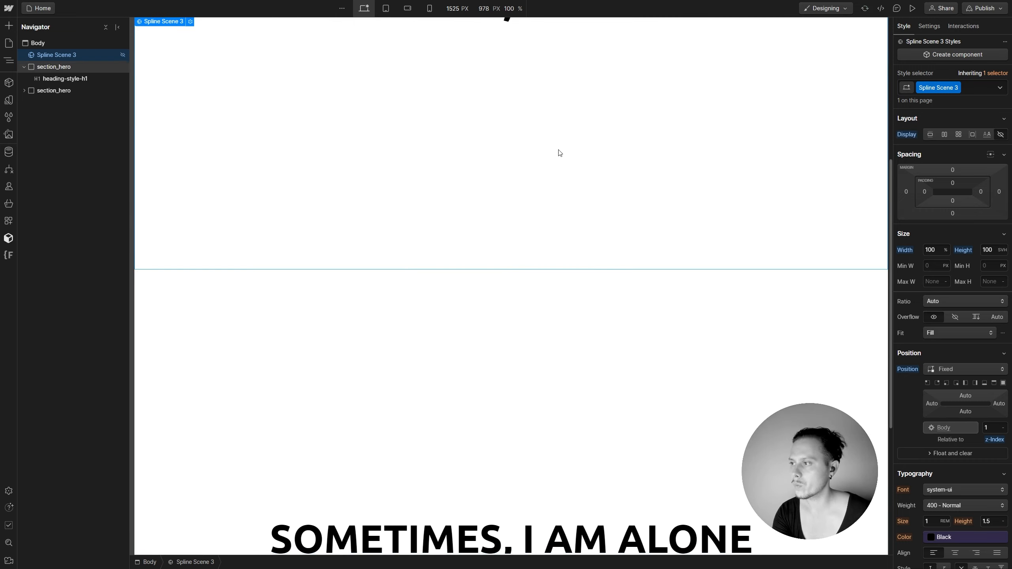
pyautogui.scroll(5, 383, 168)
pyautogui.scroll(-8, 628, 189)
pyautogui.scroll(6, 601, 230)
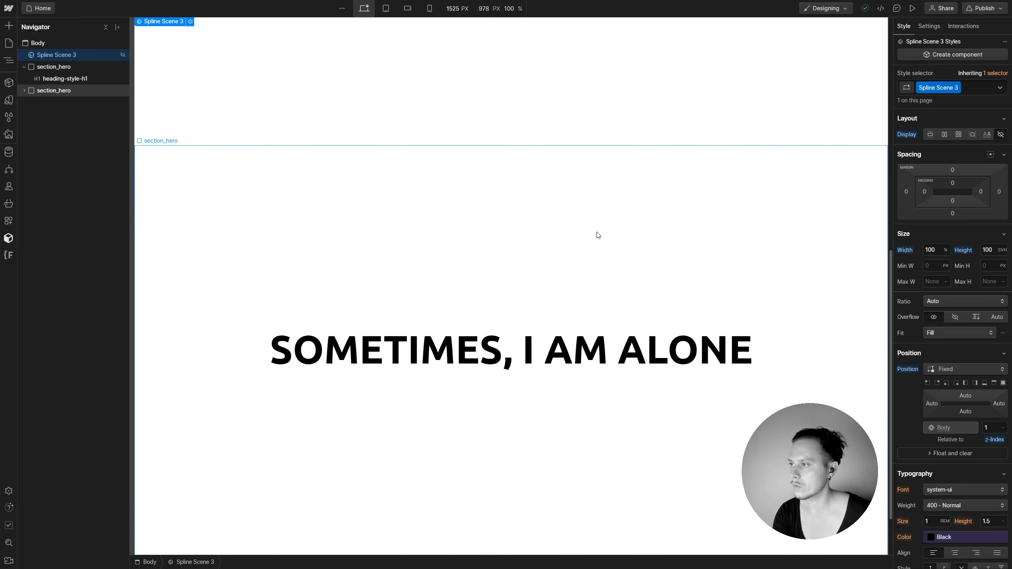
pyautogui.scroll(-3, 619, 317)
pyautogui.click(619, 317)
pyautogui.doubleClick(618, 317)
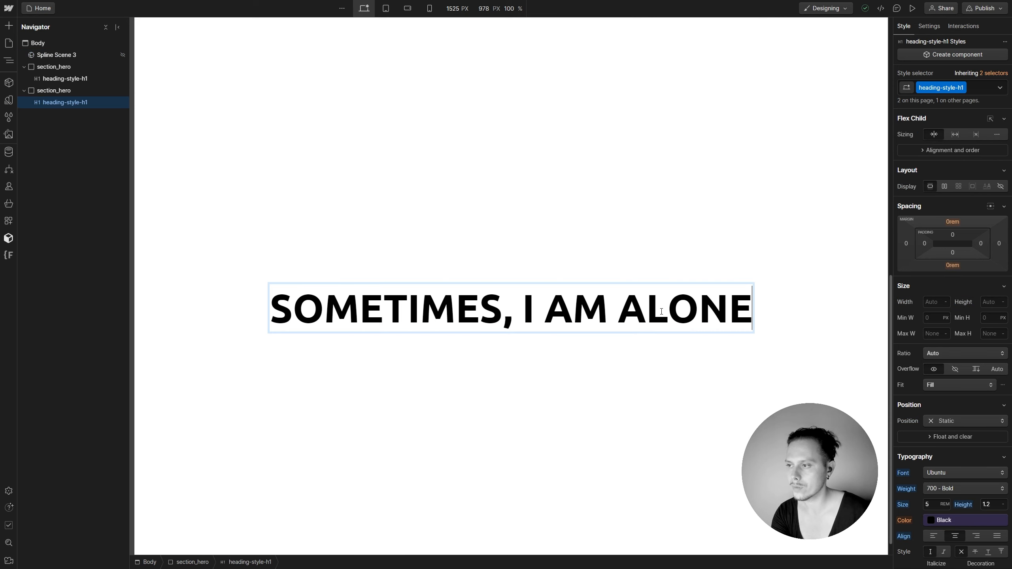
pyautogui.doubleClick(661, 312)
pyautogui.write('NOT')
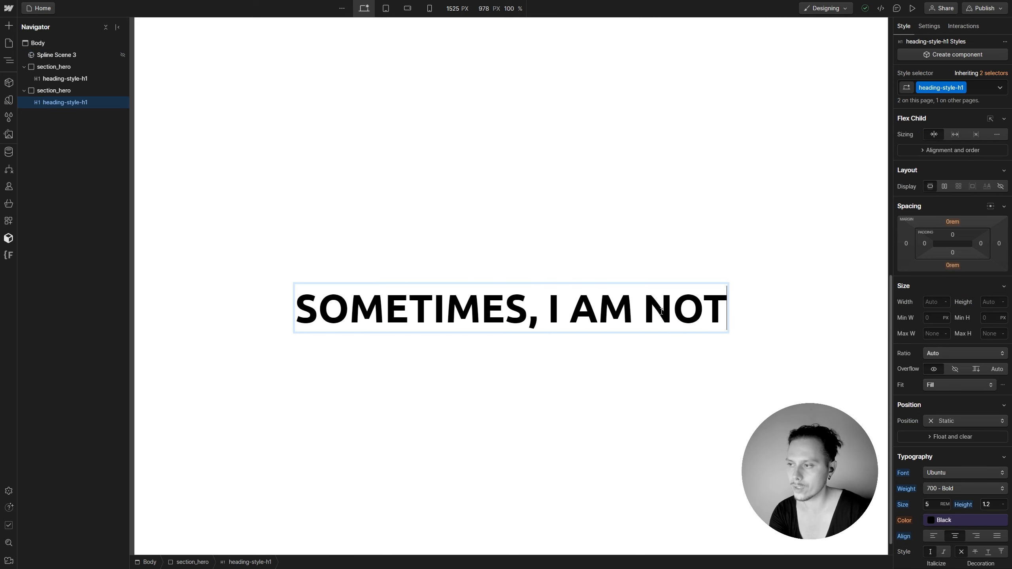
pyautogui.click(592, 253)
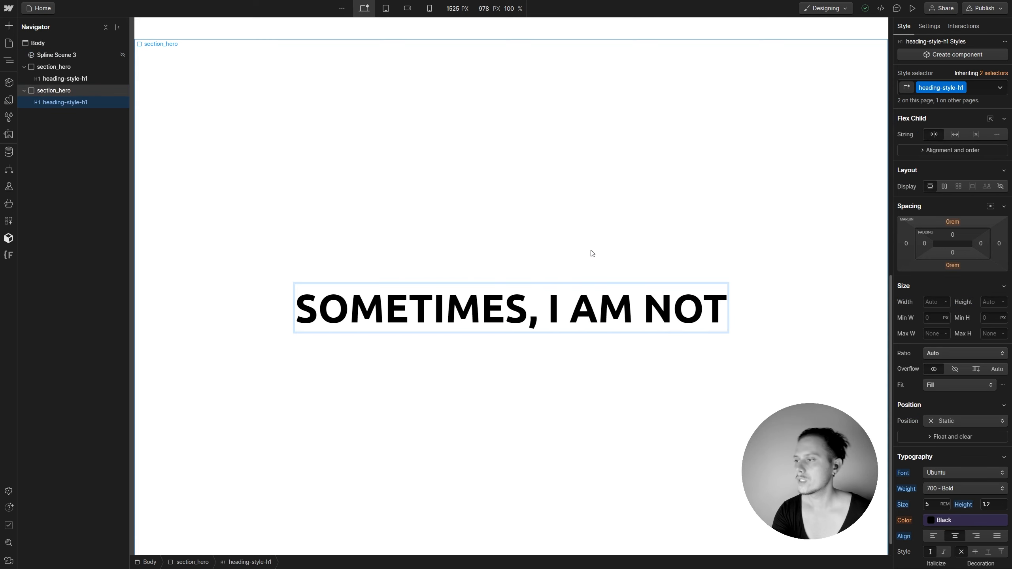
# Reset the Spline scene's display setting to show it again, and check both headings against it
pyautogui.click(80, 55)
pyautogui.keyDown('alt'); pyautogui.click(912, 135); pyautogui.keyUp('alt')
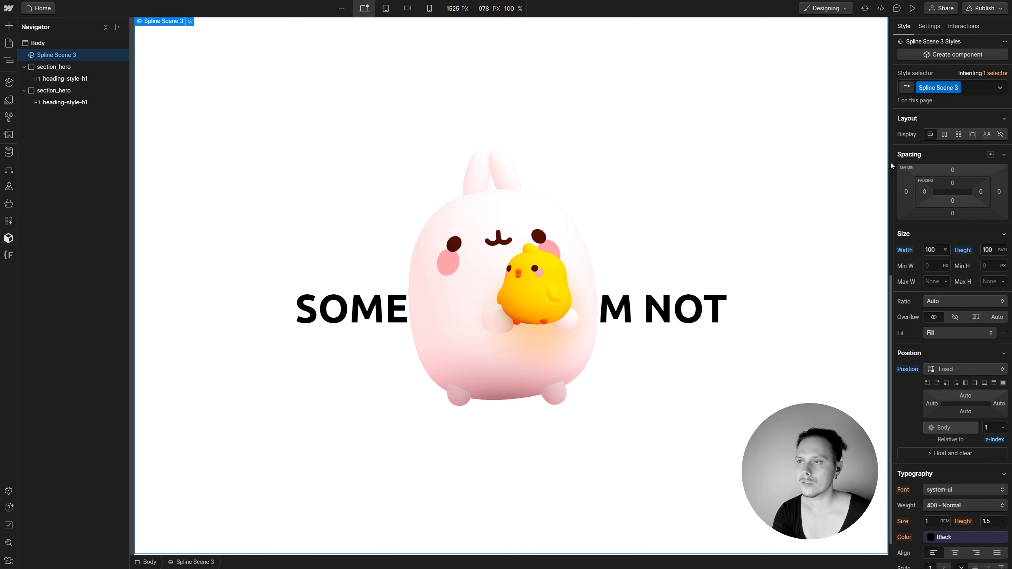
pyautogui.scroll(10, 525, 266)
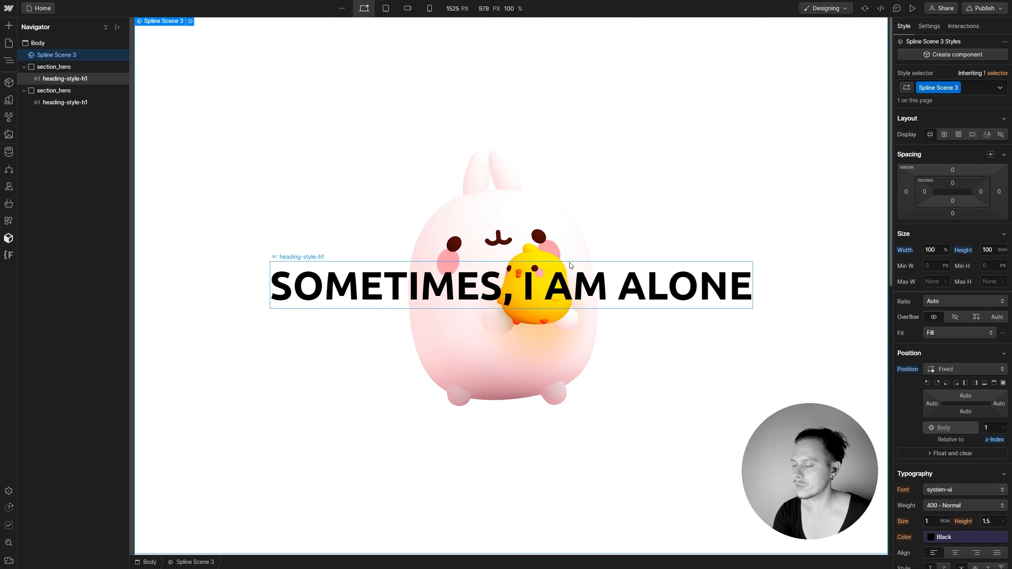
pyautogui.scroll(-5, 572, 266)
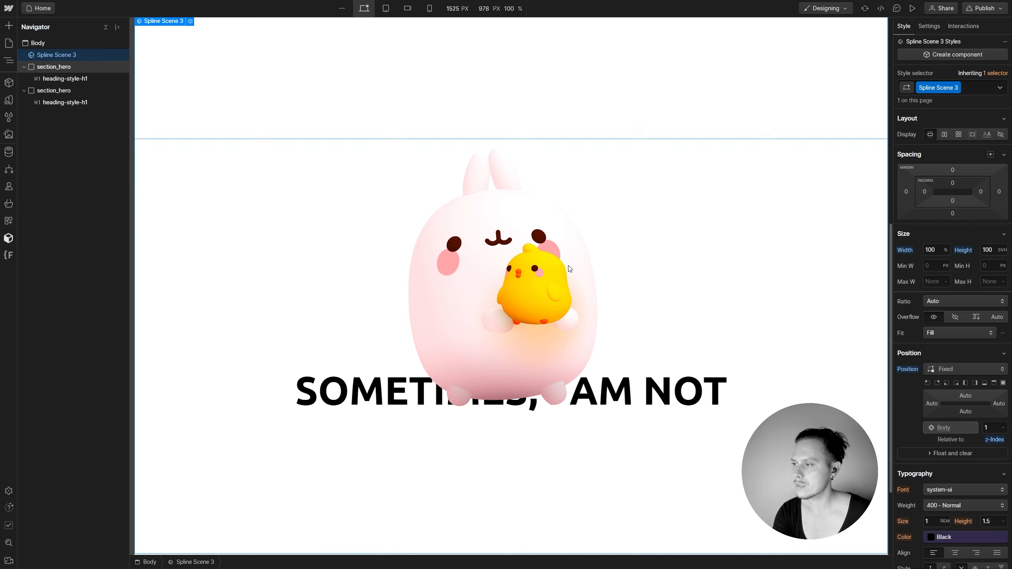
# Duplicate the first section_hero with its z-index-1 class and move the copy below the last section
pyautogui.click(64, 69)
pyautogui.hotkey('ctrl', 'd')
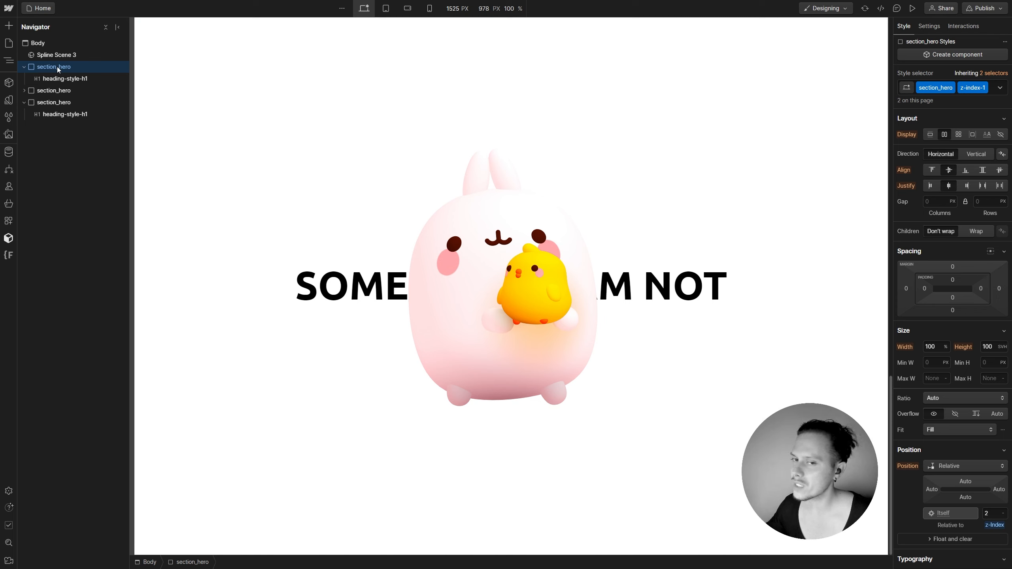
pyautogui.click(59, 90)
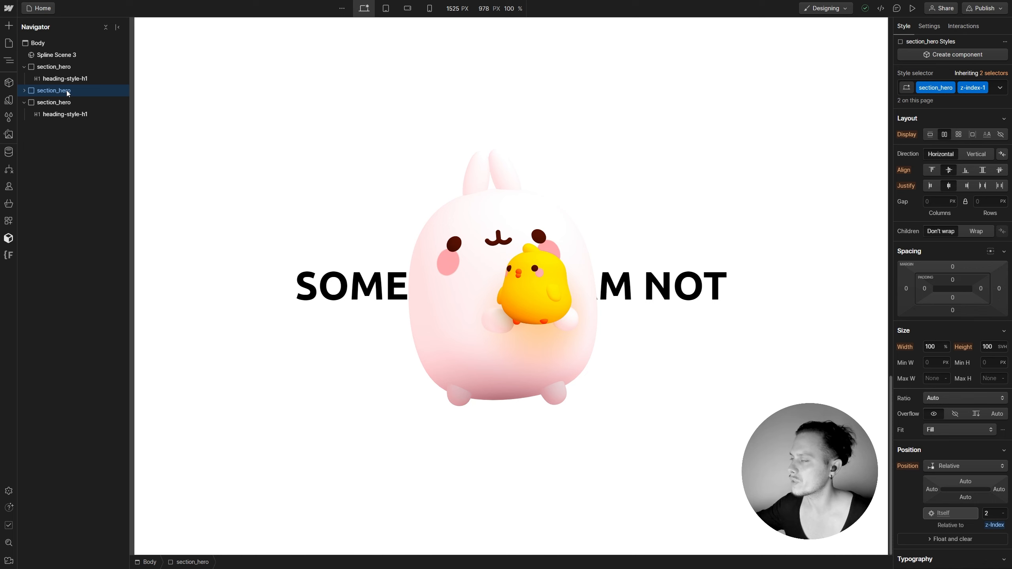
pyautogui.moveTo(66, 92); pyautogui.dragTo(42, 115)
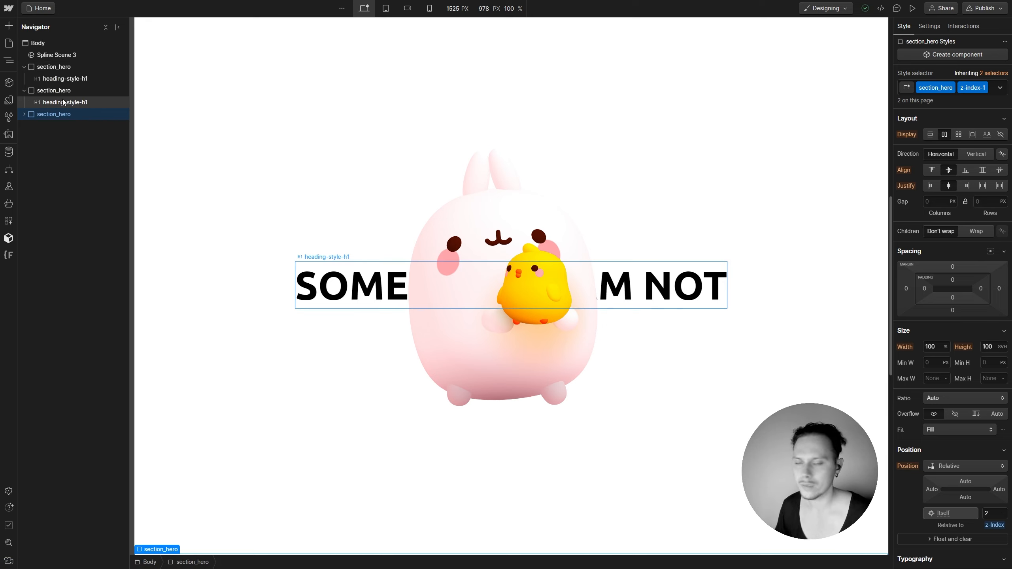
# Duplicate the second section_hero on the page
pyautogui.scroll(-8, 607, 161)
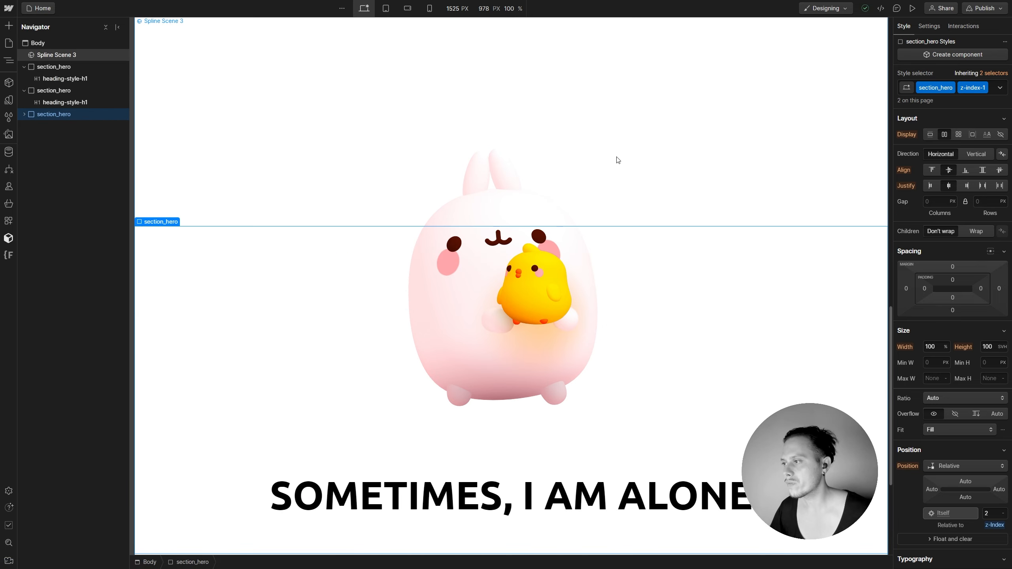
pyautogui.click(56, 67)
pyautogui.click(67, 90)
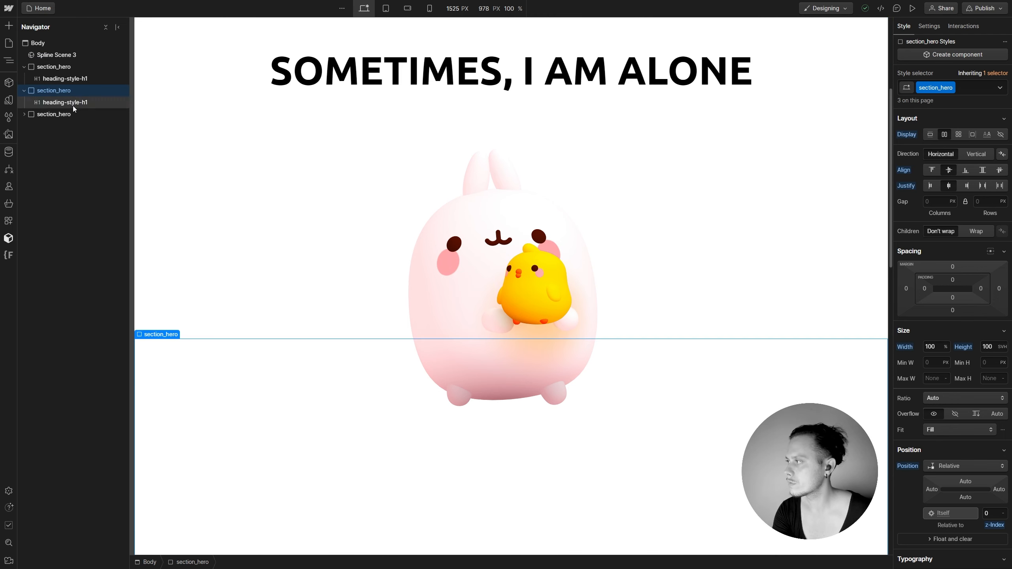
pyautogui.hotkey('ctrl', 'v')
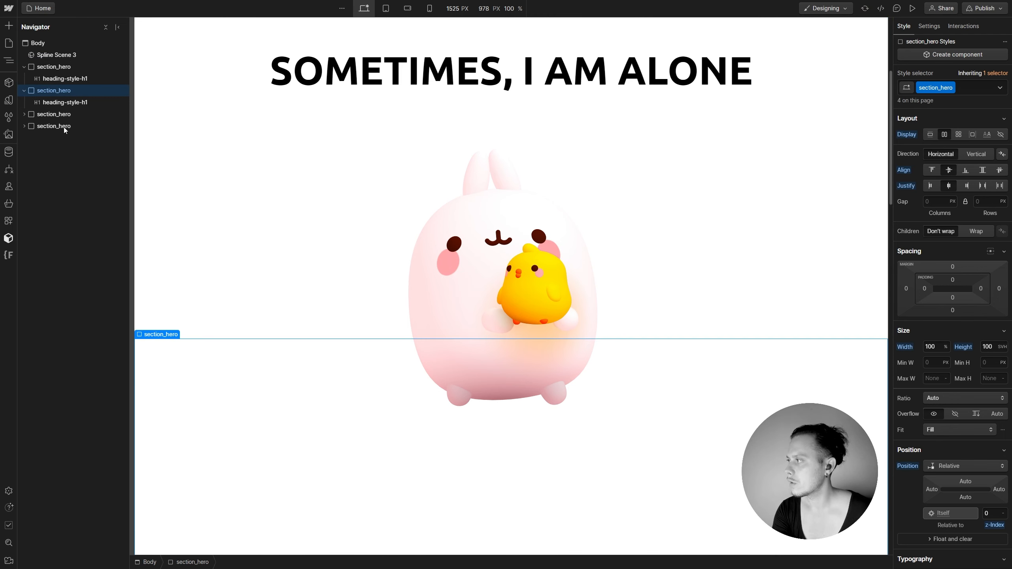
pyautogui.click(63, 127)
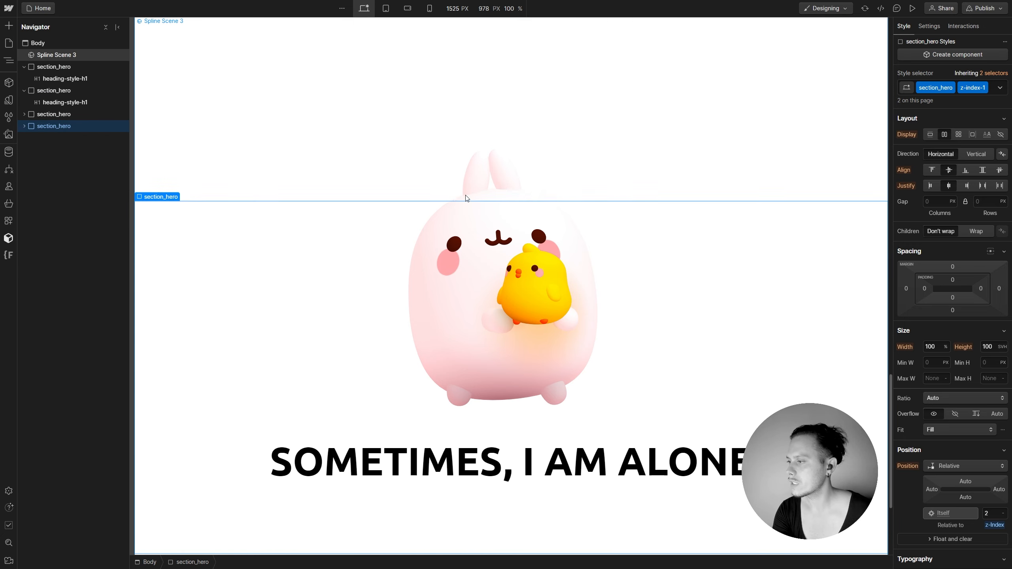
# Move the copy of the second section_hero below the last section and check the alternating headings against the 3D scene
pyautogui.scroll(20, 467, 198)
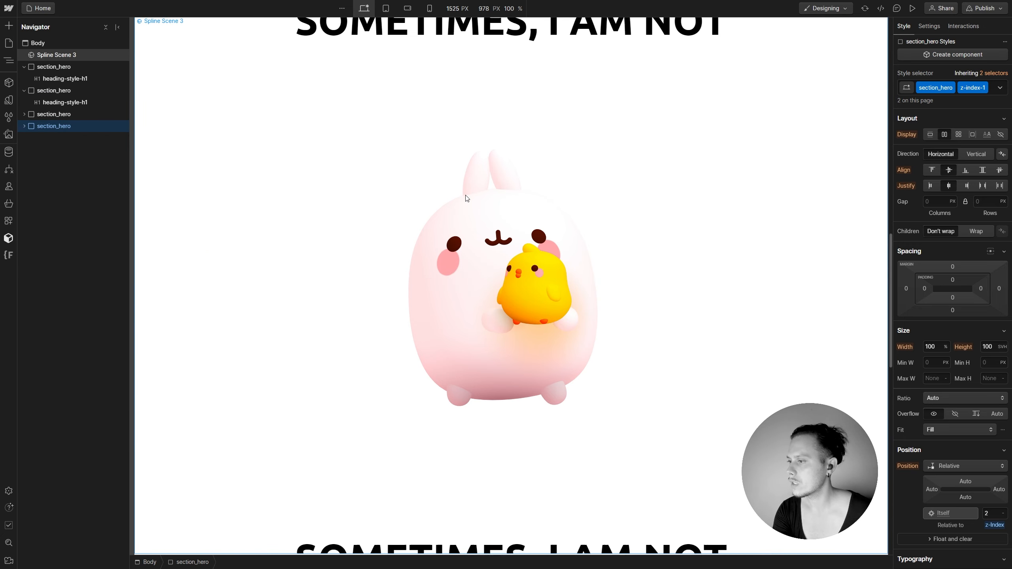
pyautogui.scroll(-15, 467, 198)
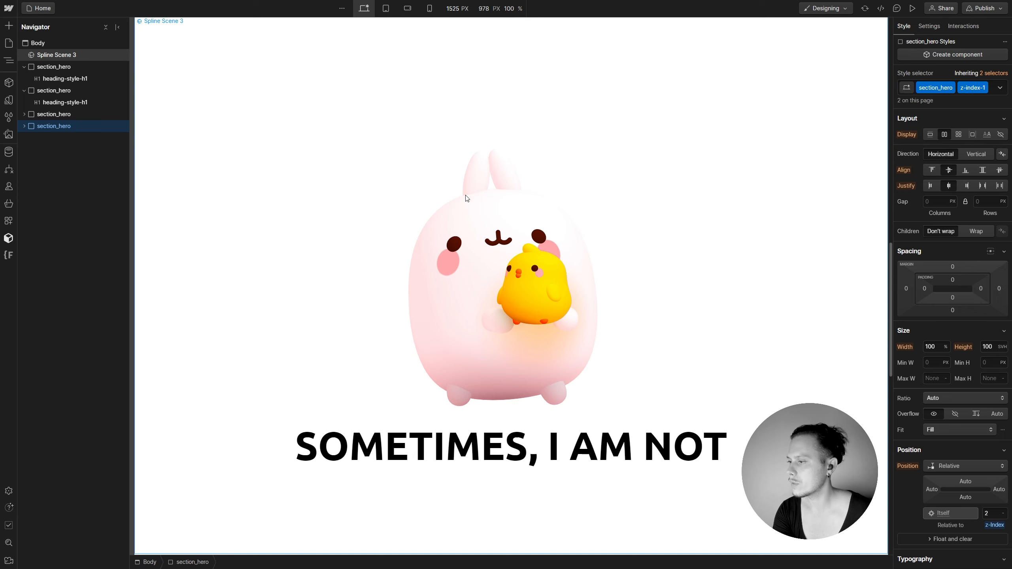
pyautogui.click(54, 114)
pyautogui.scroll(-20, 580, 233)
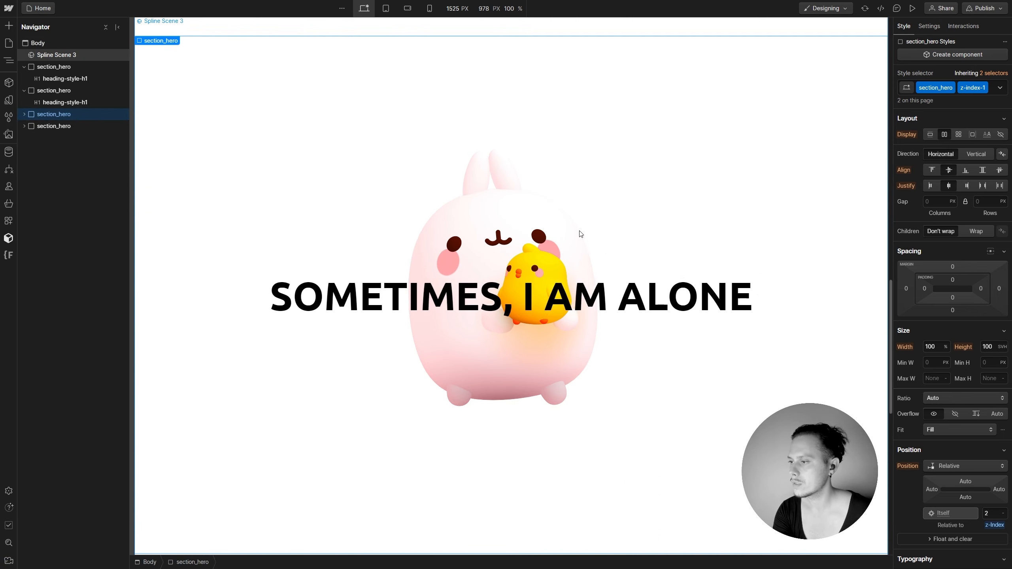
pyautogui.scroll(10, 592, 226)
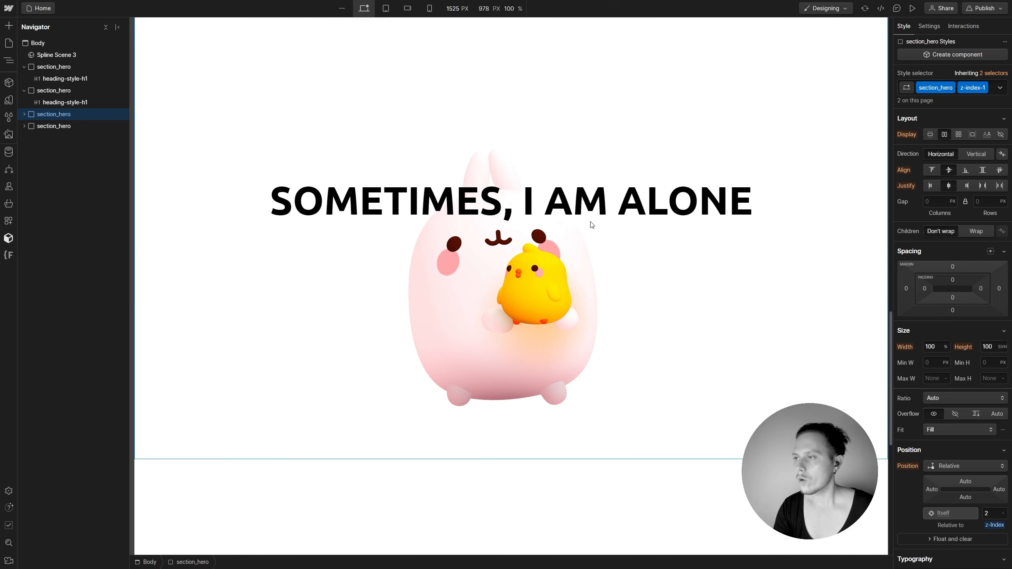
pyautogui.scroll(5, 607, 212)
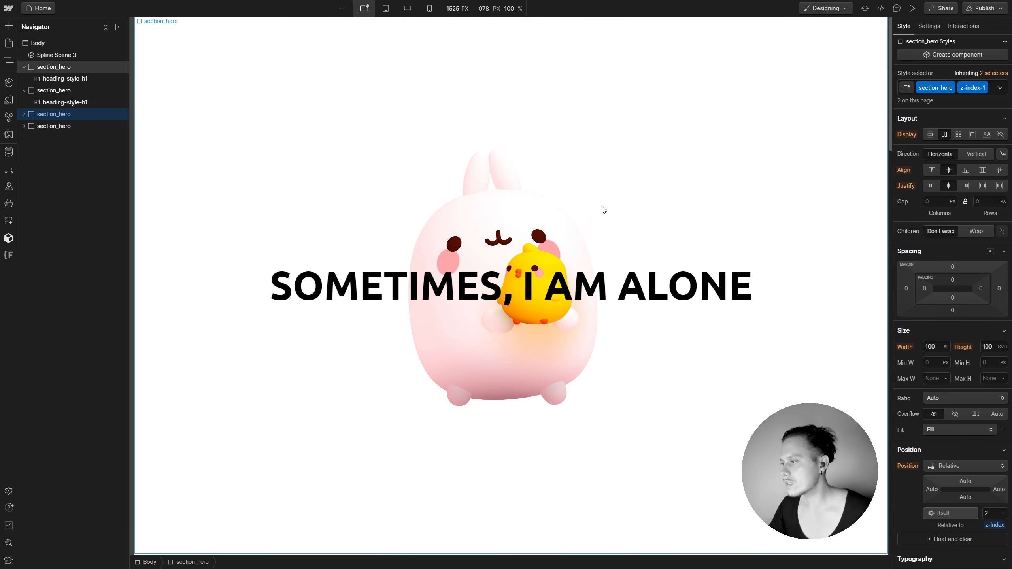
# With Spline Scene 3 selected, add a "While page is scrolling" page trigger that plays a scroll animation
pyautogui.click(38, 55)
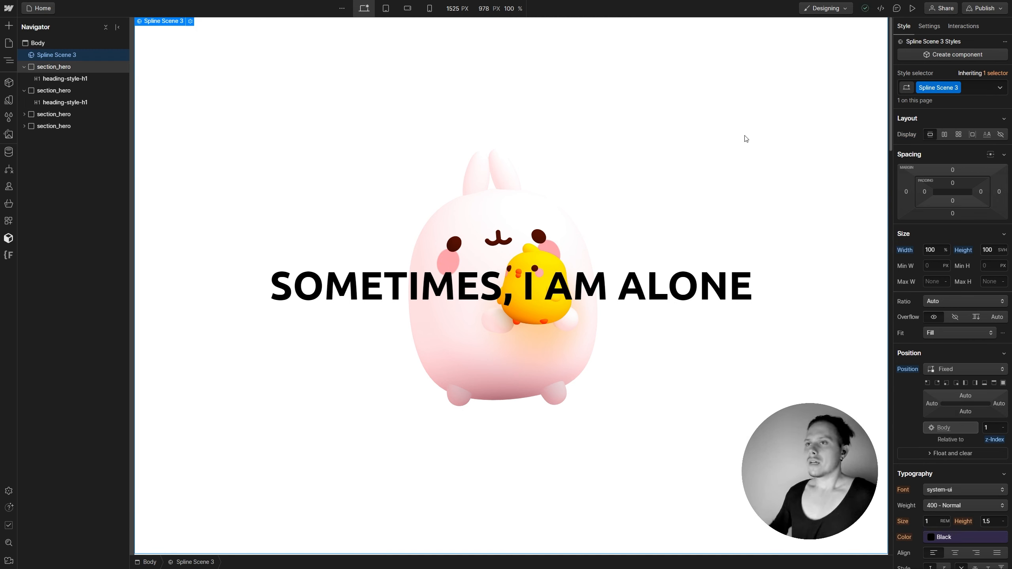
pyautogui.click(968, 28)
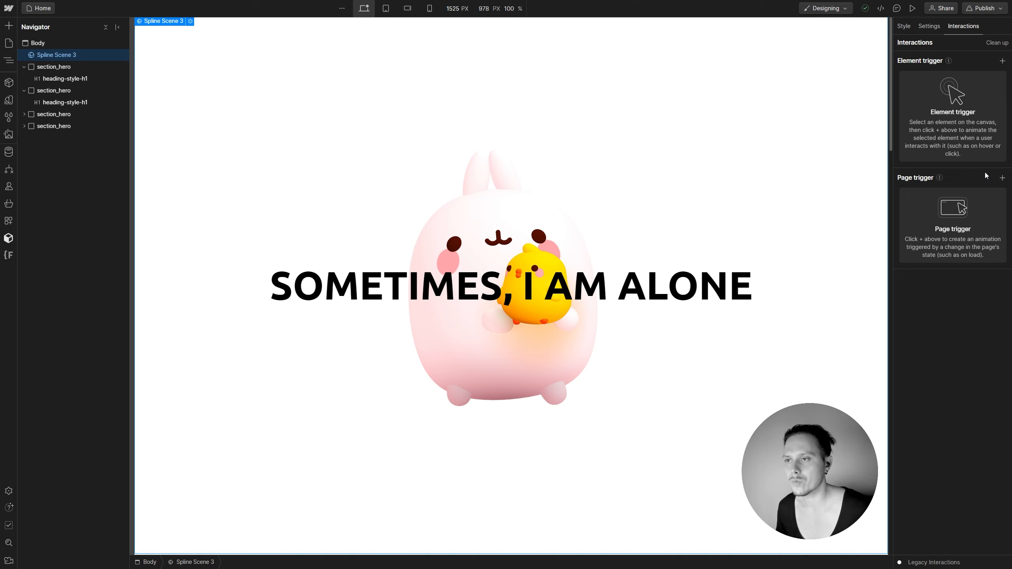
pyautogui.click(1002, 178)
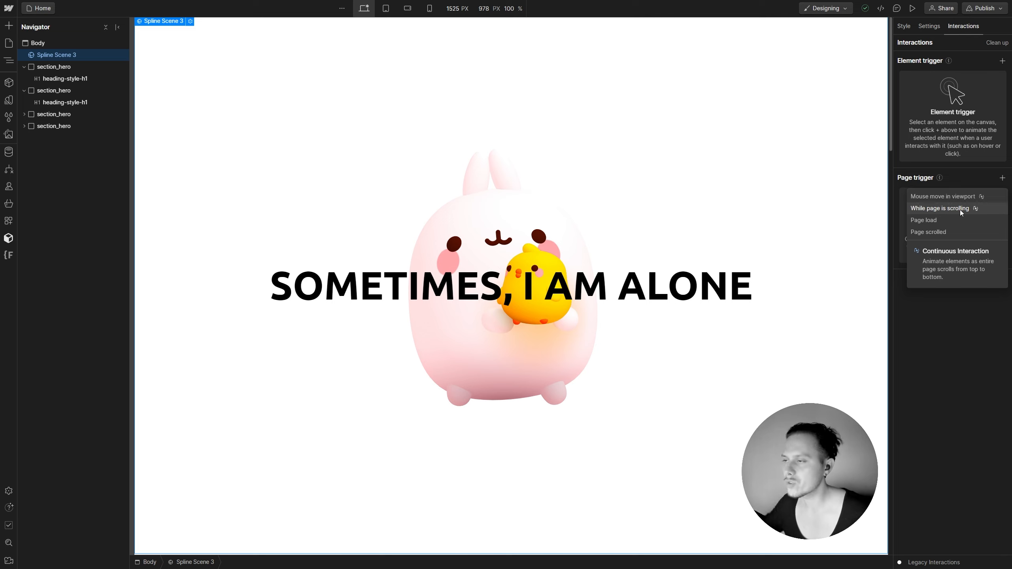
pyautogui.click(960, 209)
pyautogui.click(957, 113)
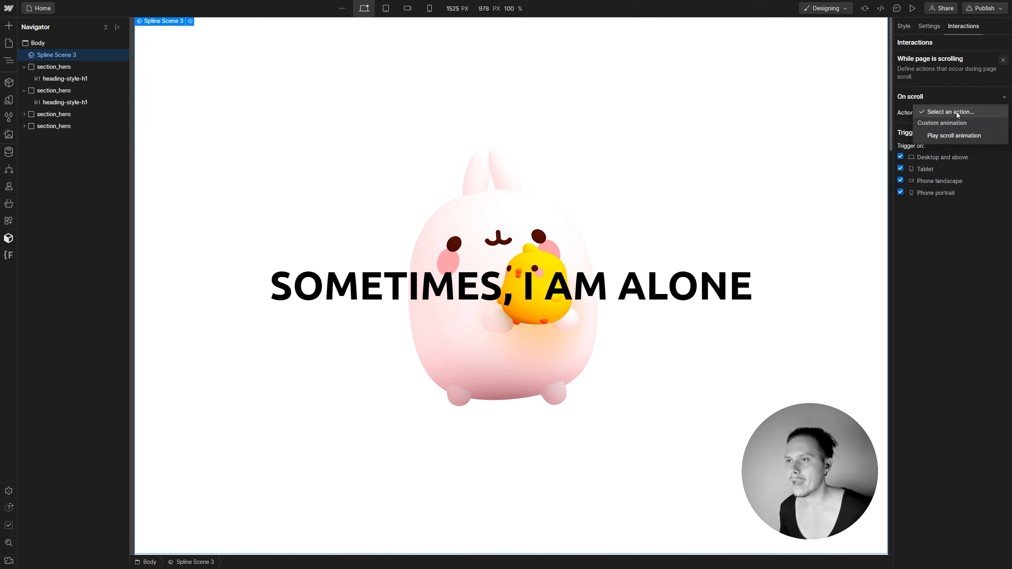
pyautogui.click(952, 136)
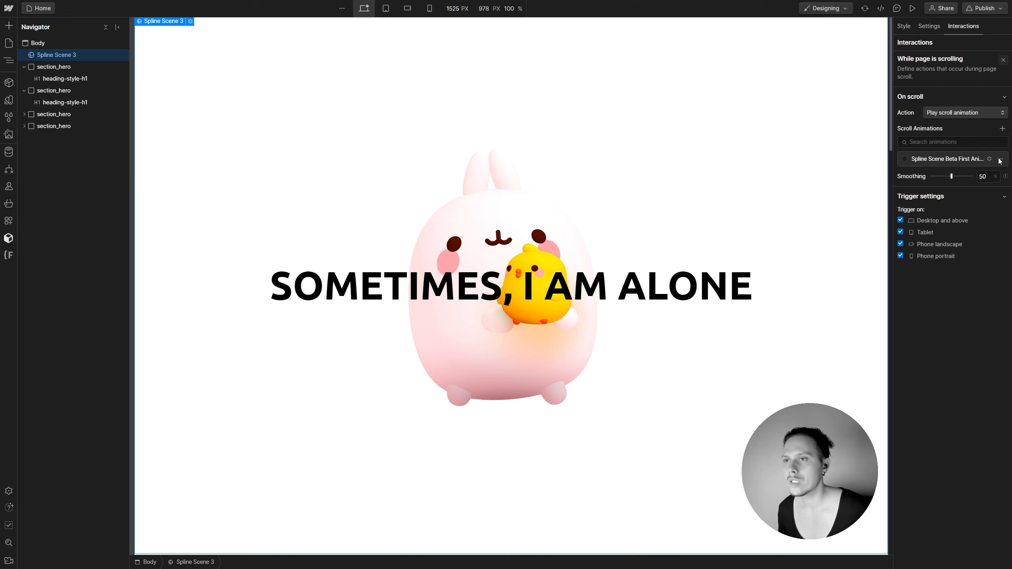
# Delete the existing scroll animation and create a new one with a Spline action on Spline Scene 3
pyautogui.click(1000, 160)
pyautogui.click(981, 210)
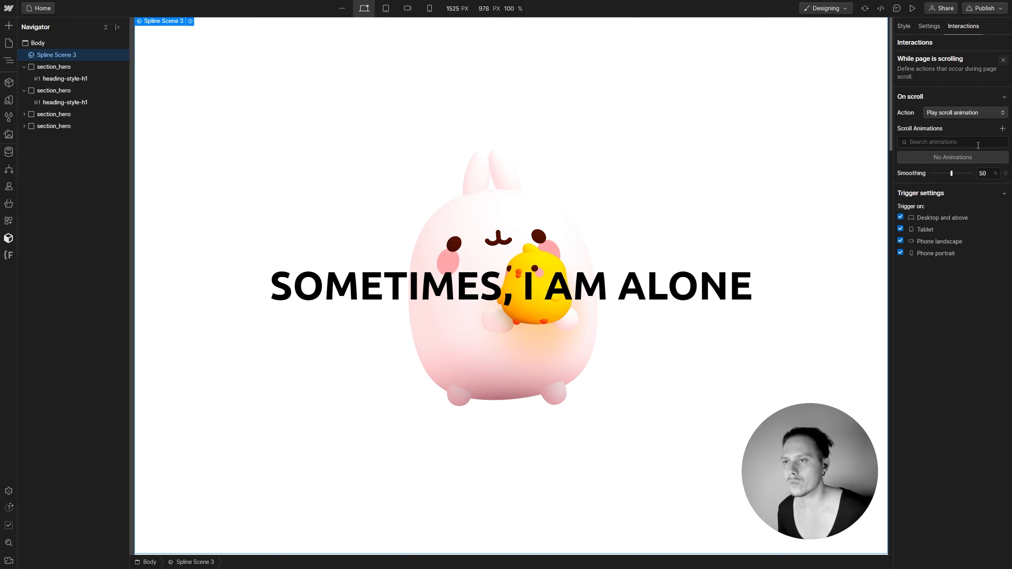
pyautogui.click(1003, 128)
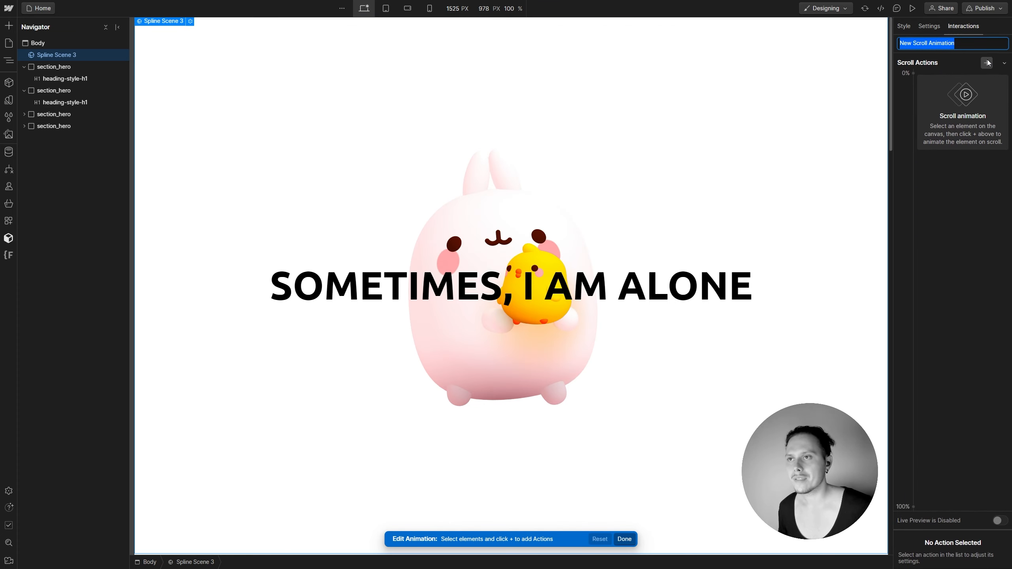
pyautogui.click(987, 63)
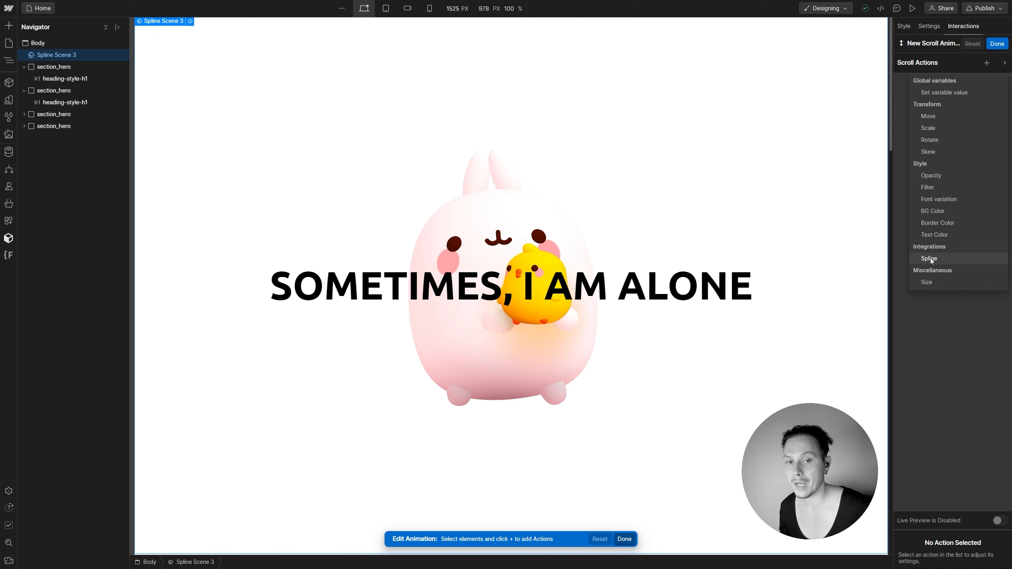
pyautogui.click(929, 258)
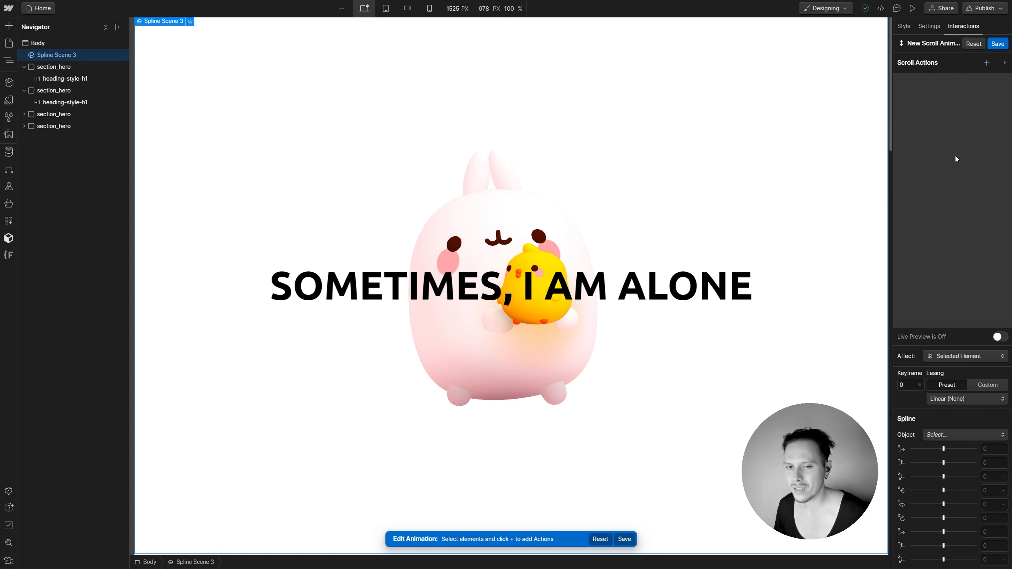
pyautogui.click(985, 64)
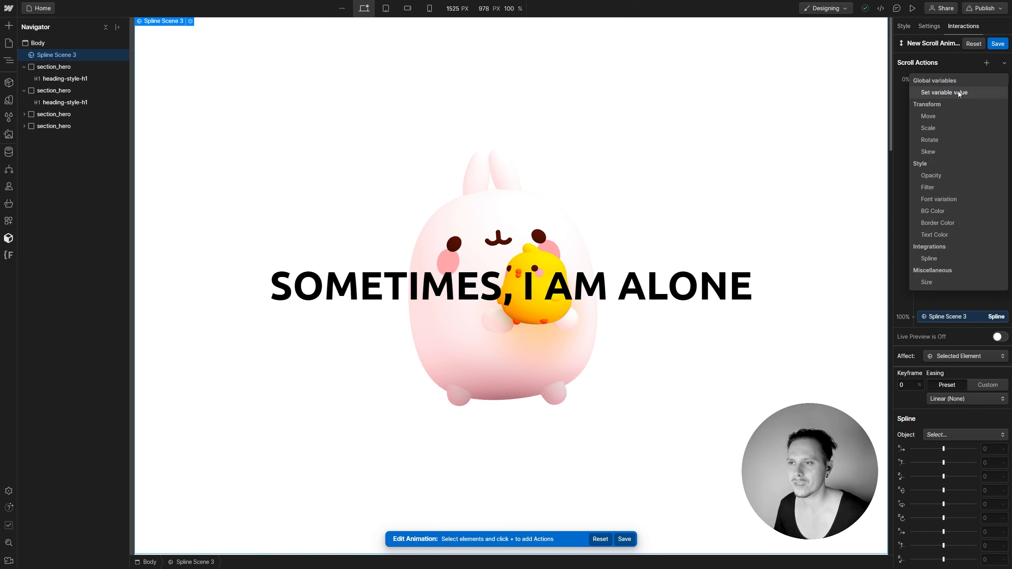
pyautogui.click(902, 116)
pyautogui.click(988, 65)
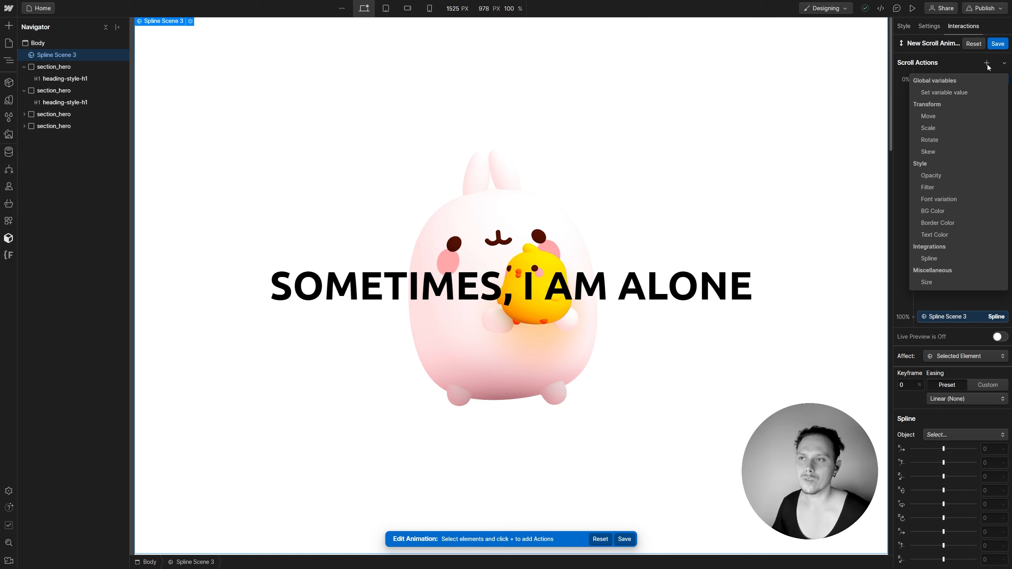
pyautogui.click(901, 78)
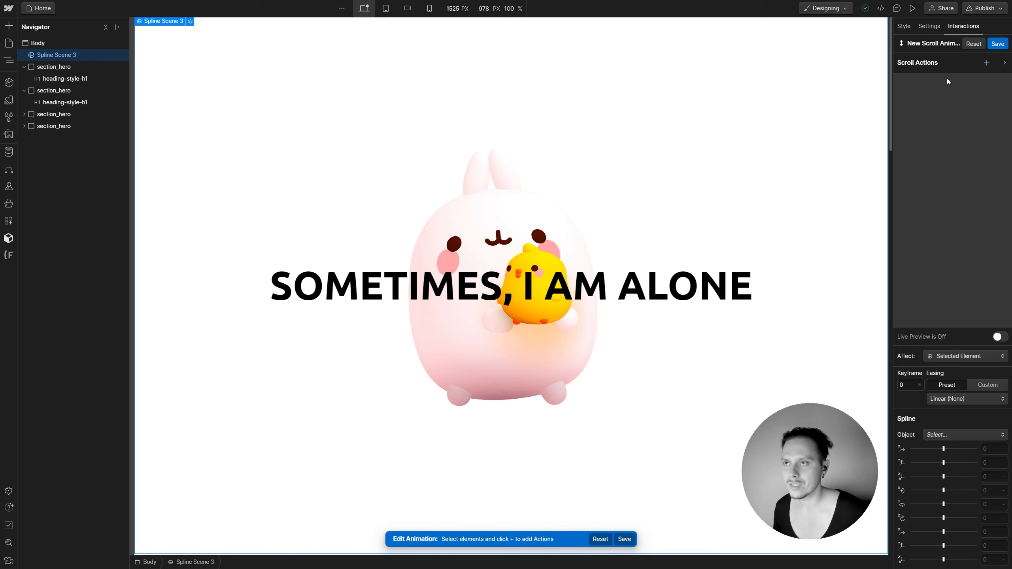
pyautogui.click(382, 100)
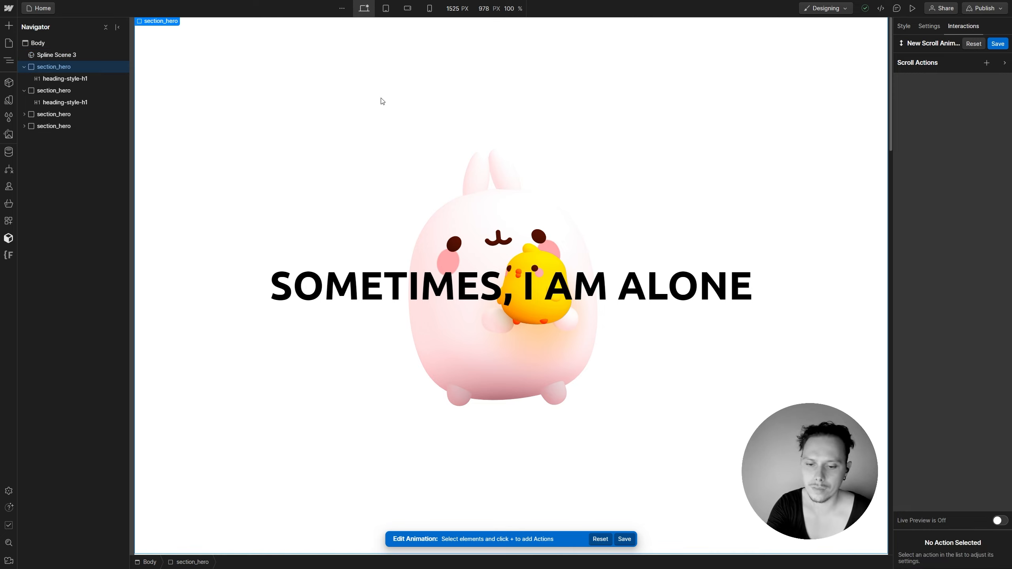
# Reload the Designer and reopen Spline Scene 3's New Scroll Animation from the "While page is scrolling" trigger
pyautogui.hotkey('ctrl', 'r')
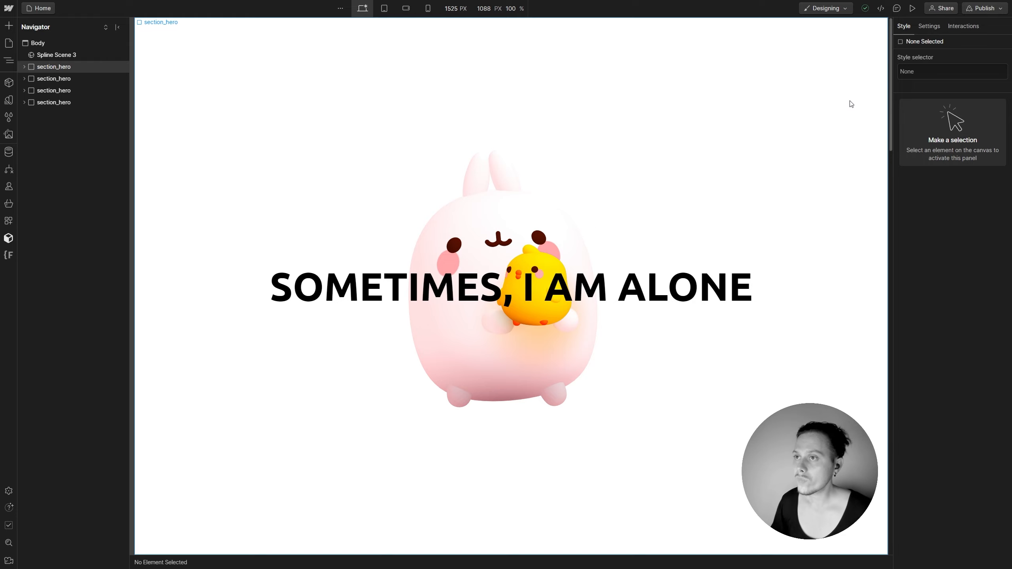
pyautogui.click(38, 55)
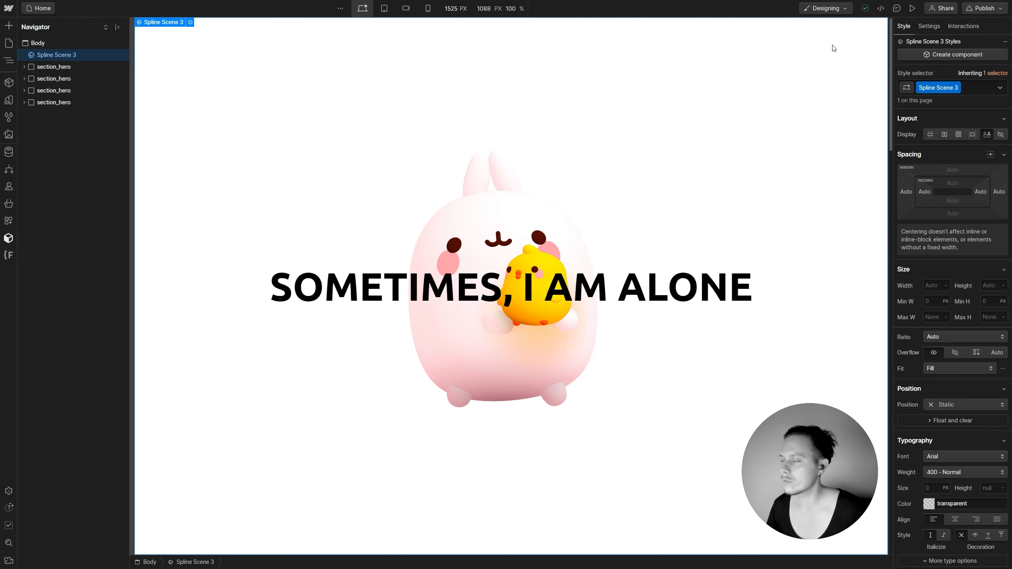
pyautogui.click(966, 26)
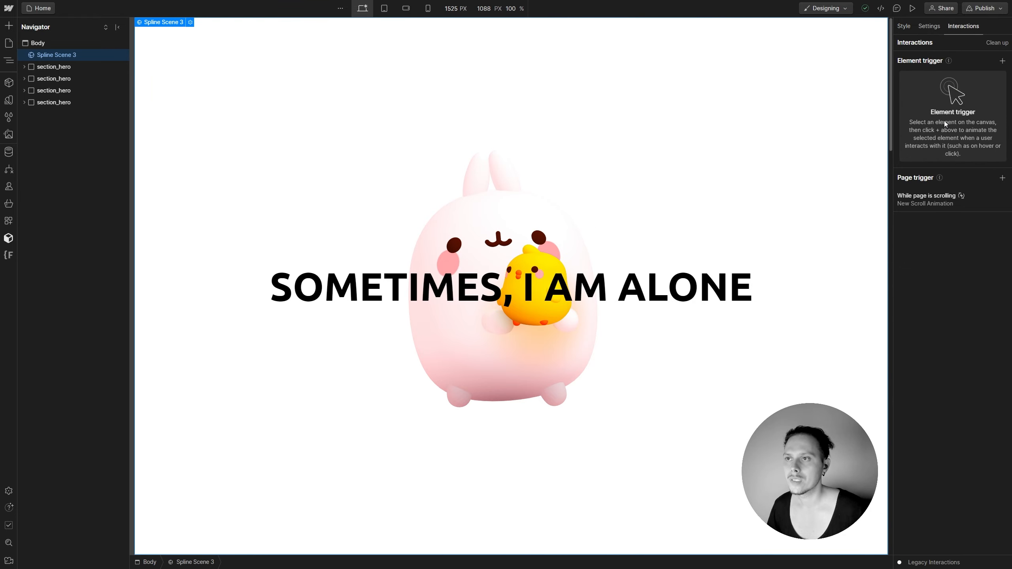
pyautogui.click(943, 202)
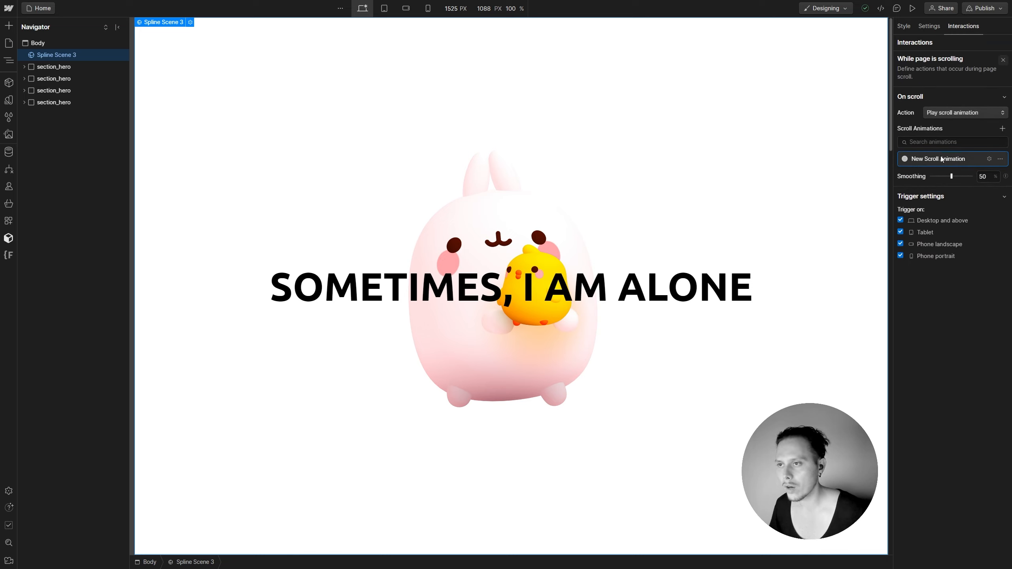
pyautogui.click(941, 158)
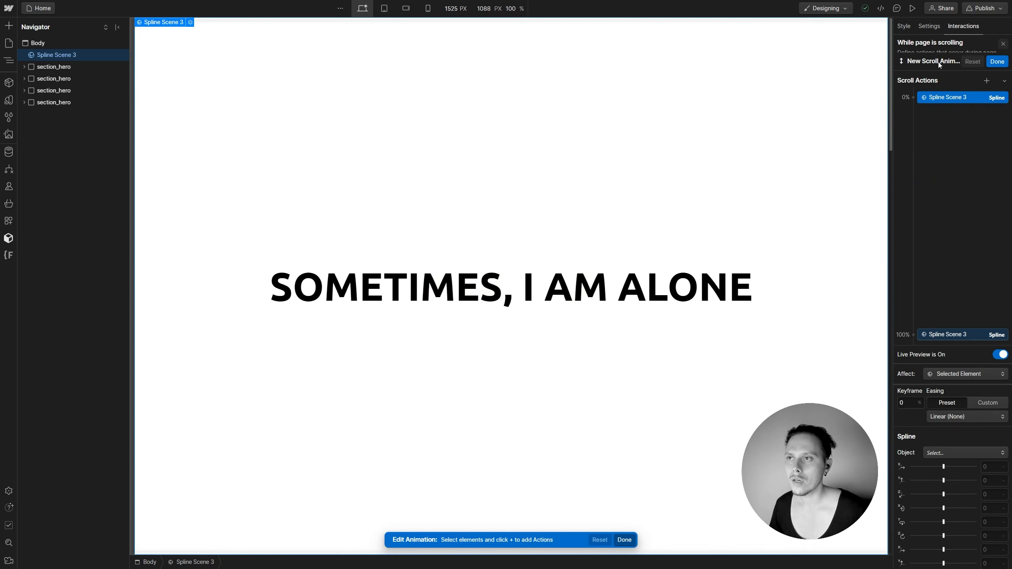
# Rename the scroll animation as "Spline Scene Of The Bunny" and select its 0% Spline action
pyautogui.write('Spl')
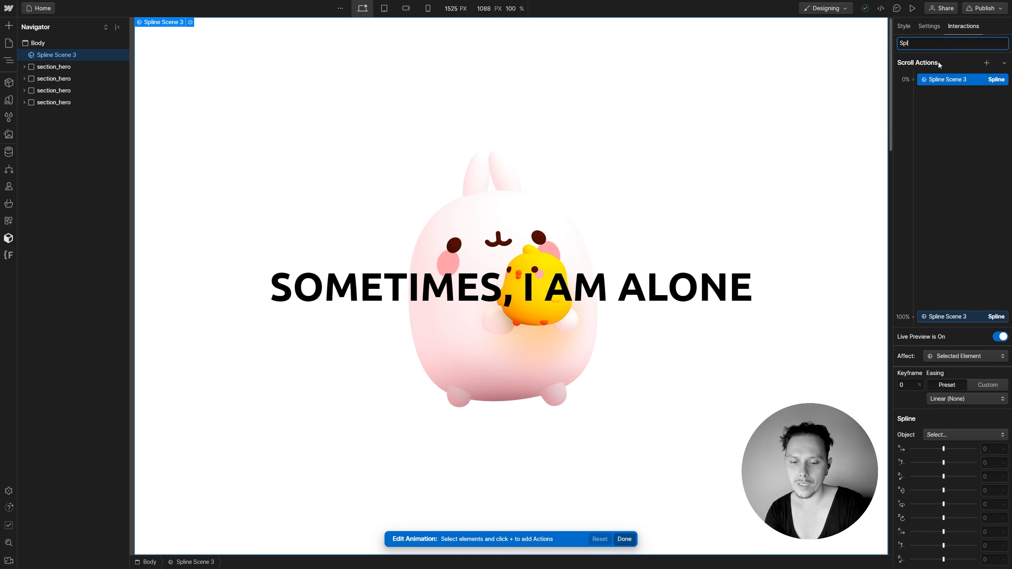
pyautogui.write('ine Scene ')
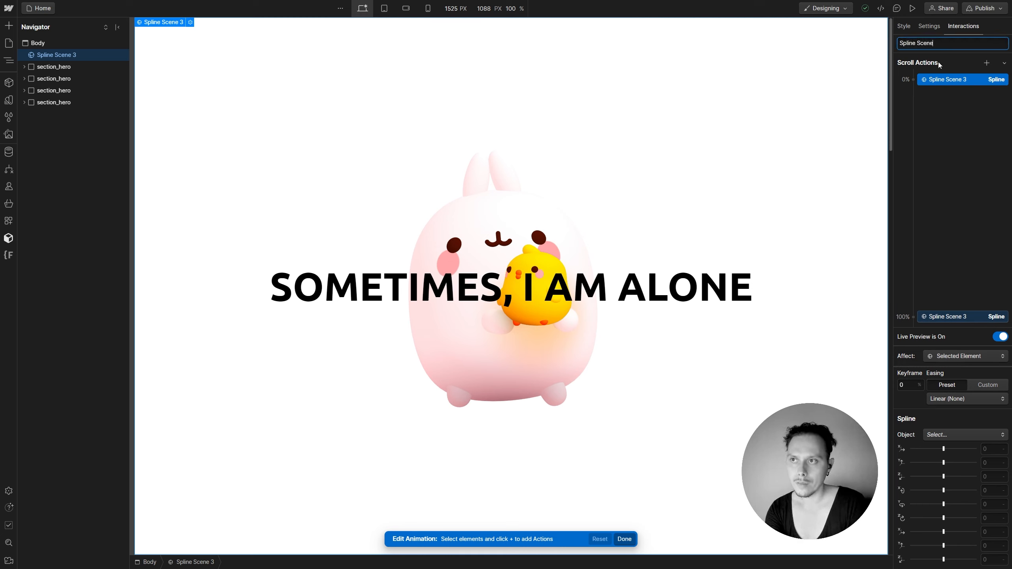
pyautogui.write('Of The Bunny')
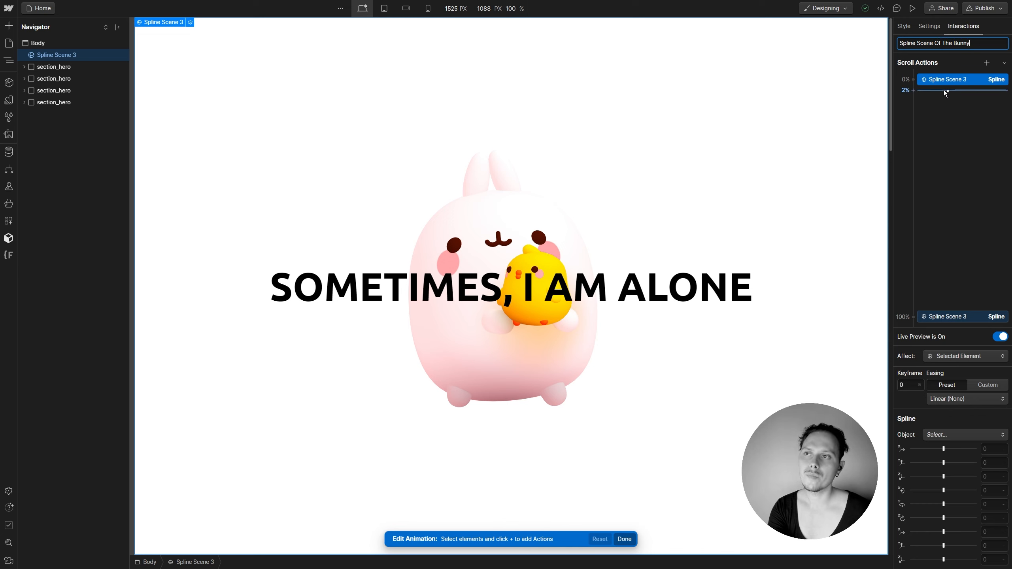
pyautogui.click(943, 101)
pyautogui.click(944, 78)
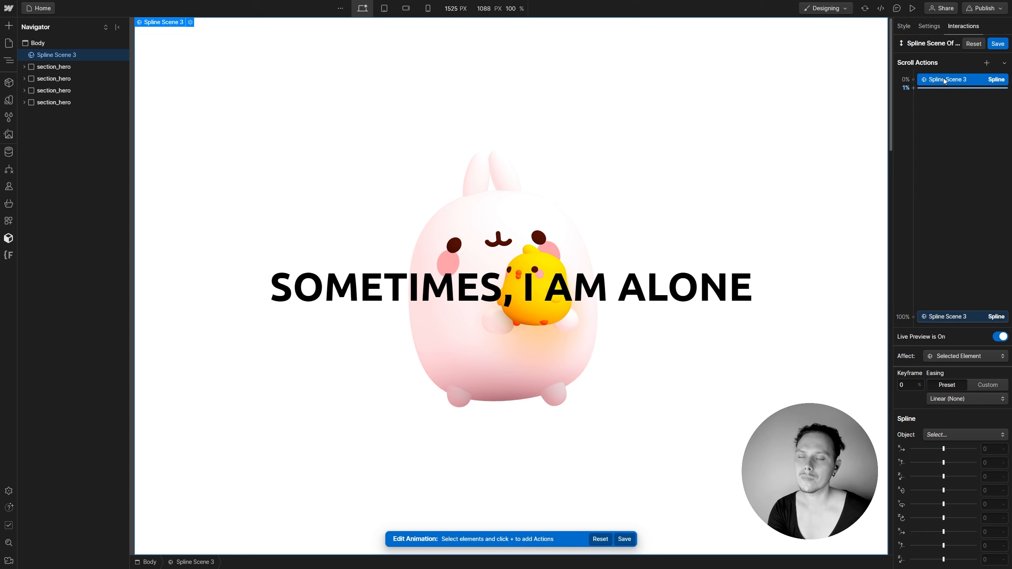
pyautogui.click(944, 81)
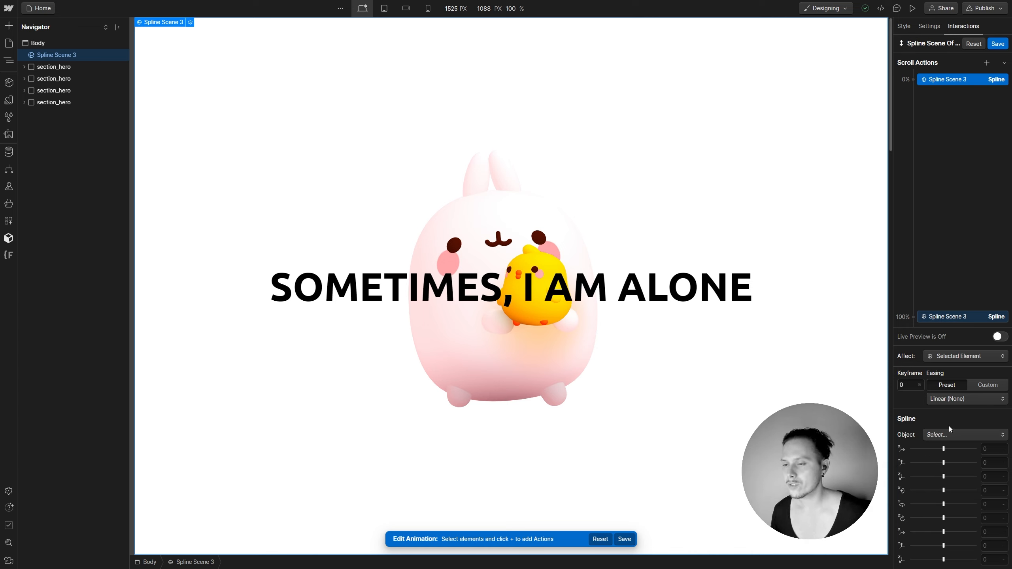
# Examine which scene objects the Spline action can target, and switch to the Spline app to compare its object list
pyautogui.click(941, 435)
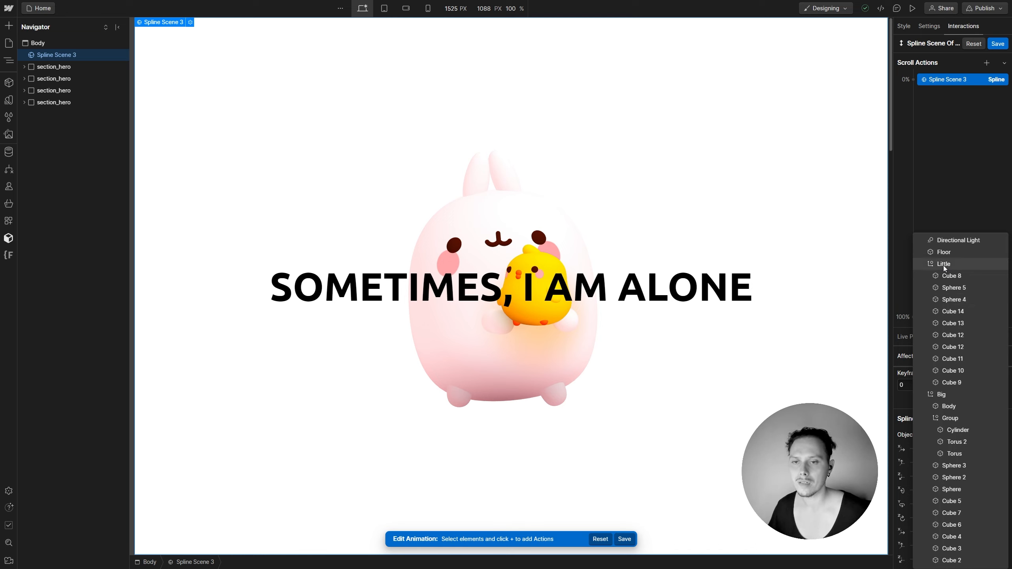
pyautogui.click(936, 154)
pyautogui.moveTo(454, 568)
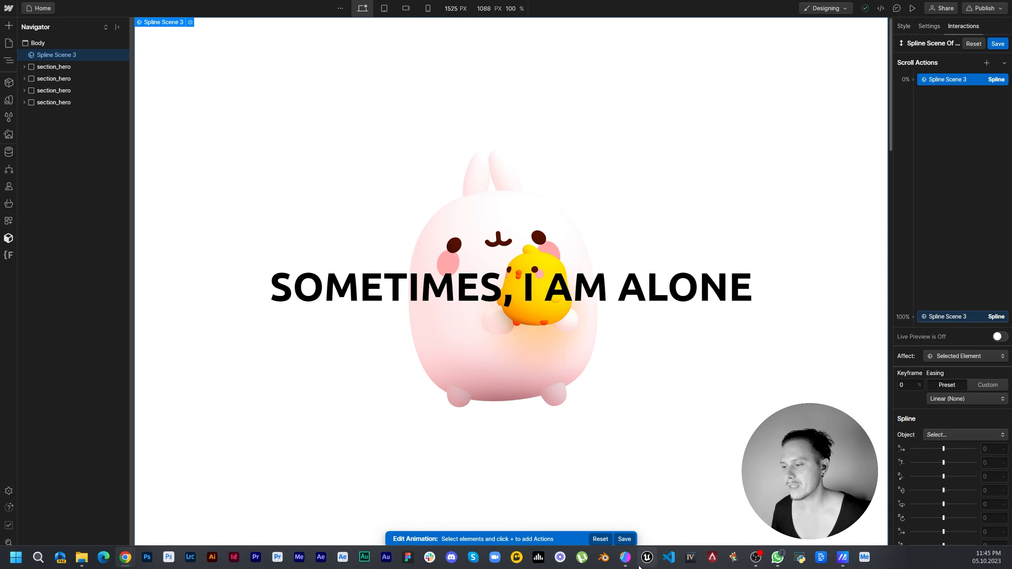
pyautogui.click(625, 557)
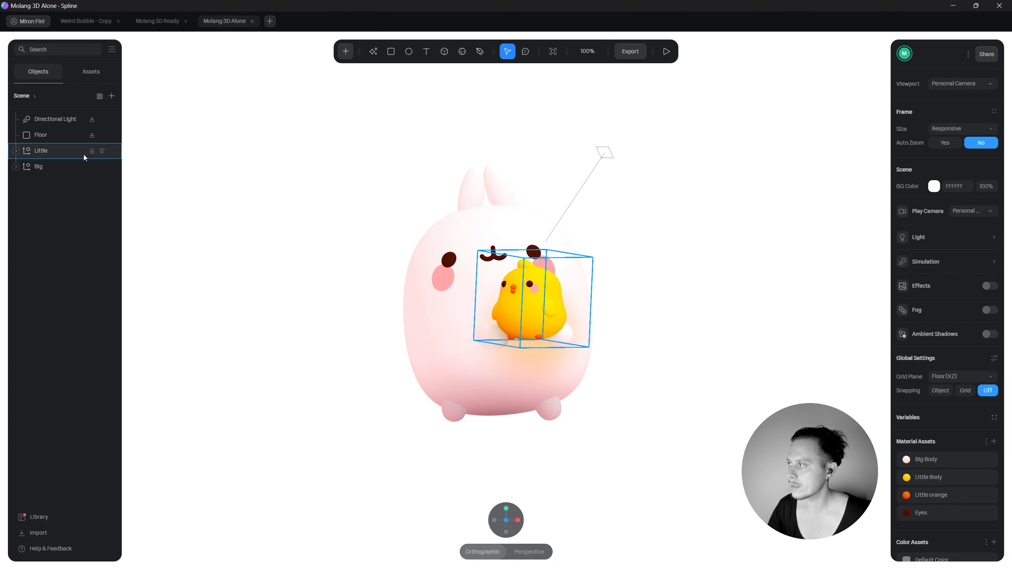
# Group the Little and Big objects and rename the group as "Together"
pyautogui.click(52, 150)
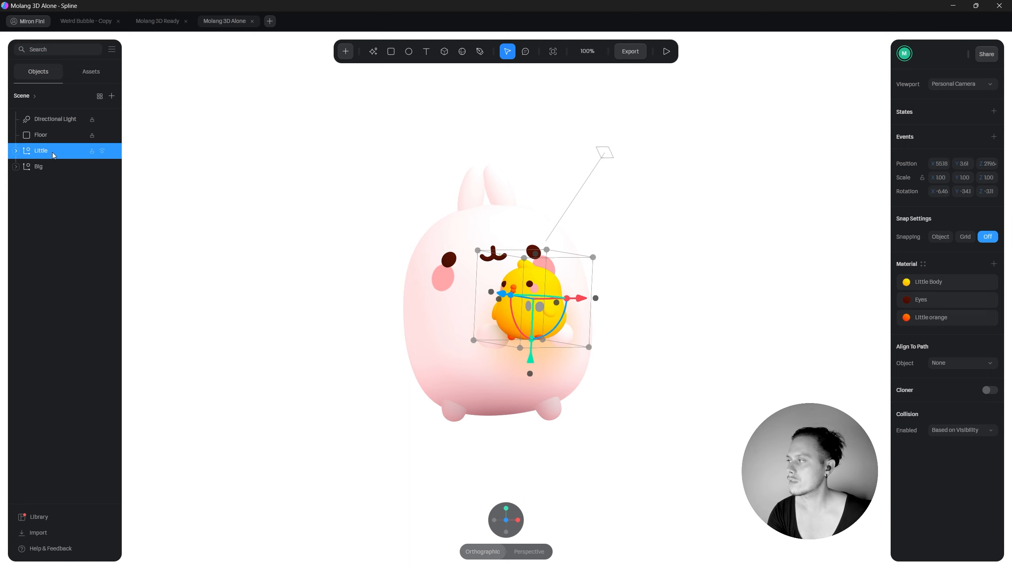
pyautogui.keyDown('shift'); pyautogui.click(48, 166); pyautogui.keyUp('shift')
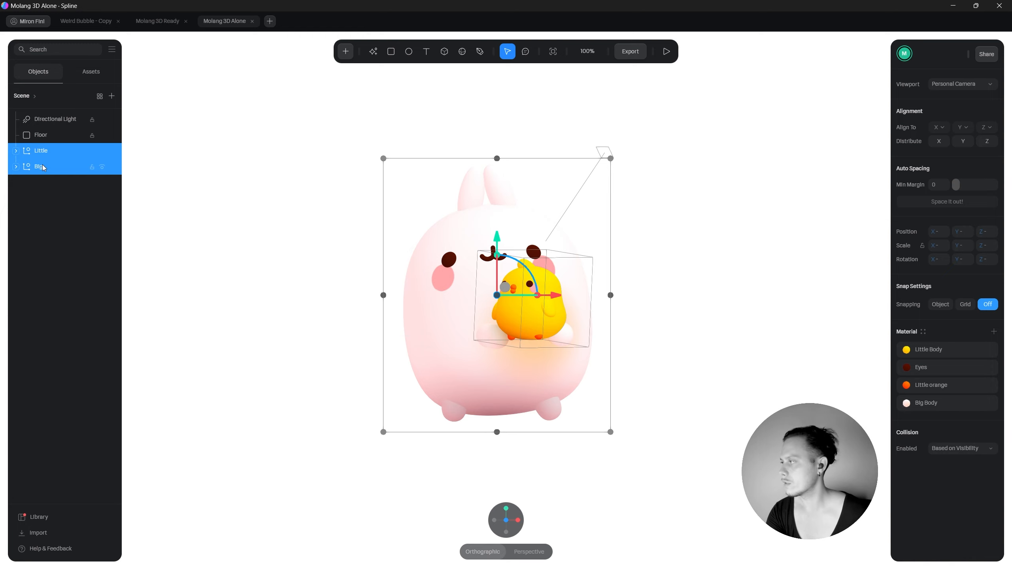
pyautogui.hotkey('ctrl', 'g')
pyautogui.doubleClick(44, 154)
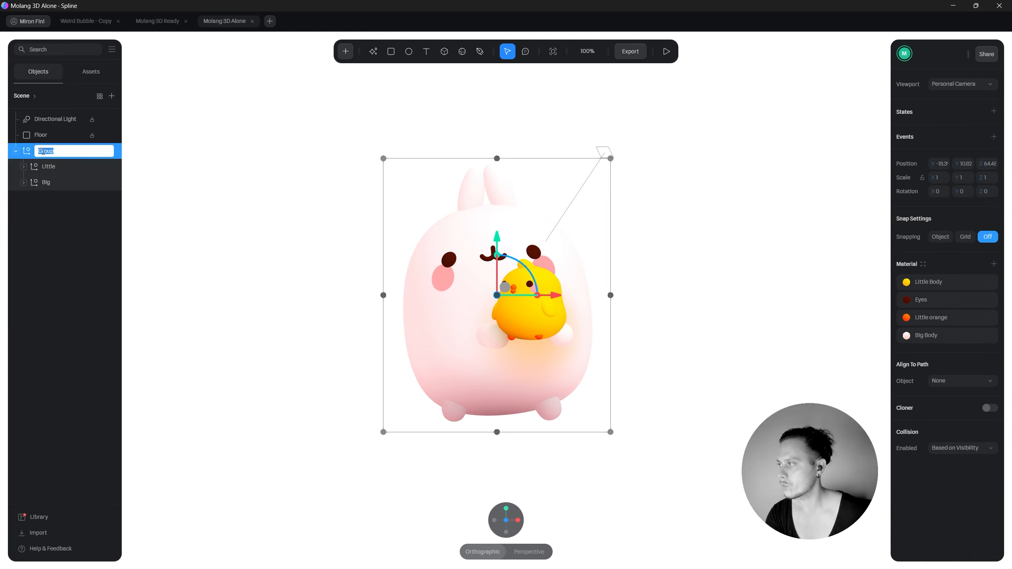
pyautogui.press('BackSpace')
pyautogui.write('Together')
pyautogui.press('Return')
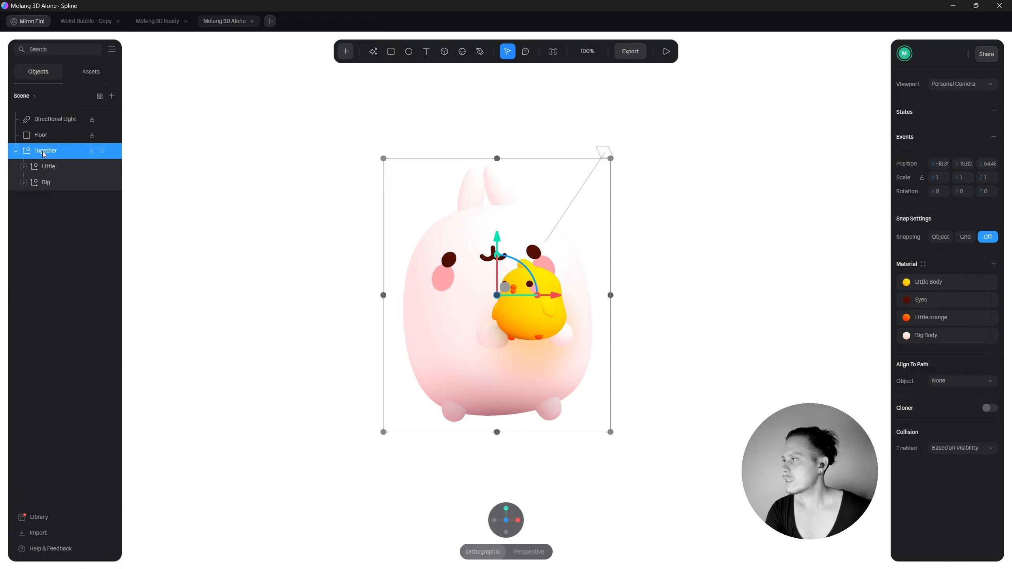
# Update the exported Spline viewer, then switch to Webflow and reload the scene in Spline Scene 3's settings
pyautogui.click(631, 56)
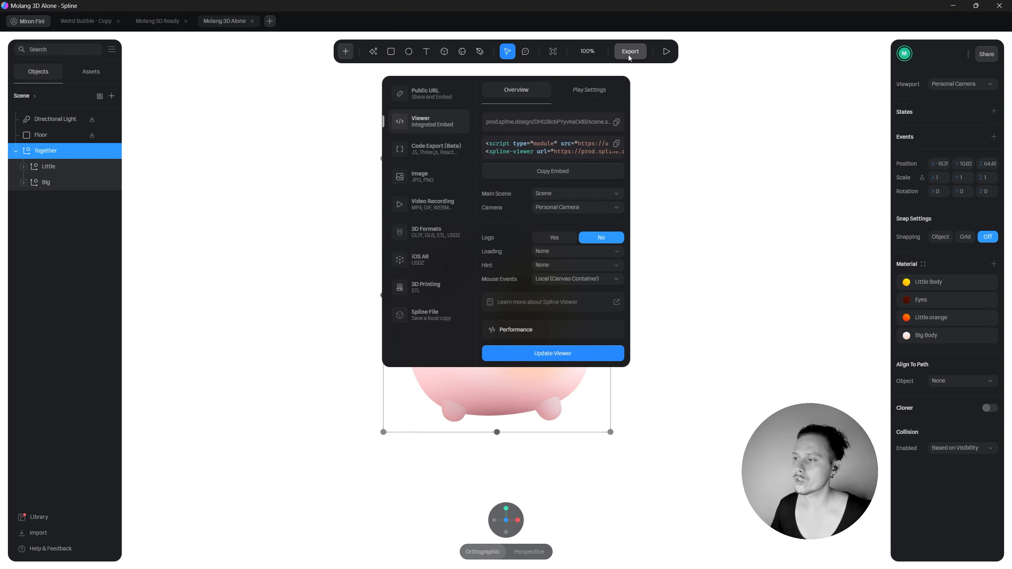
pyautogui.click(572, 357)
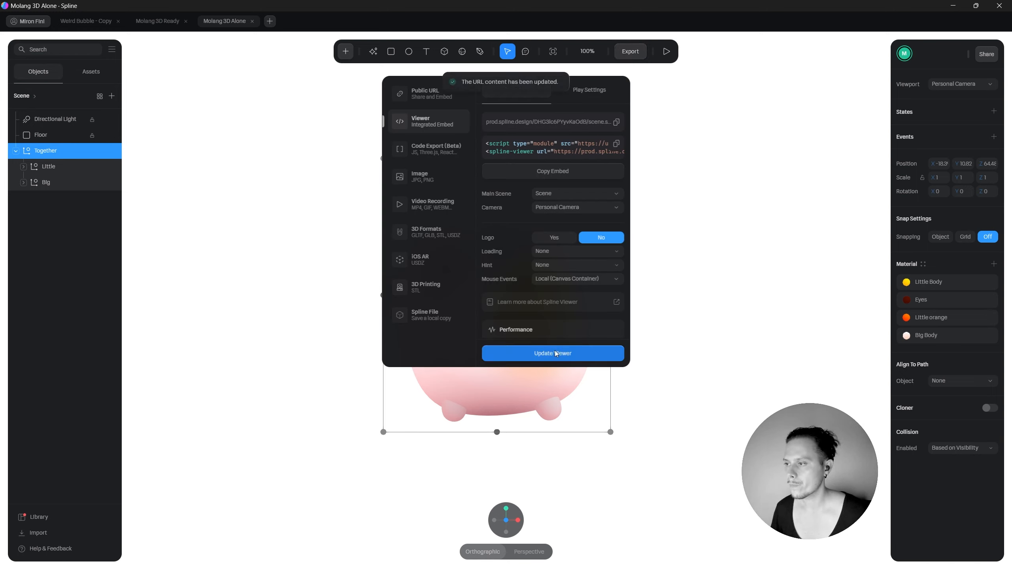
pyautogui.click(953, 5)
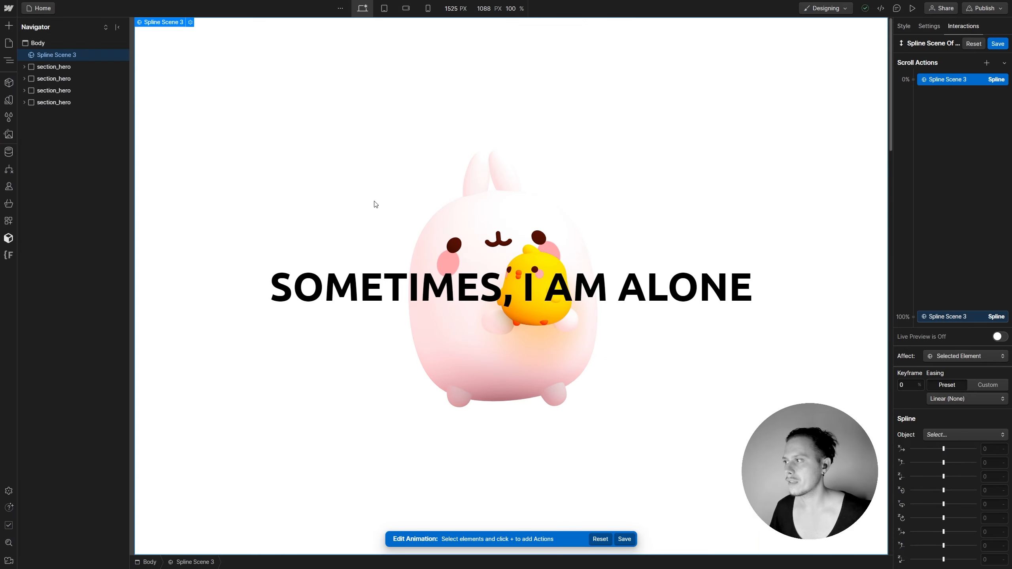
pyautogui.click(190, 22)
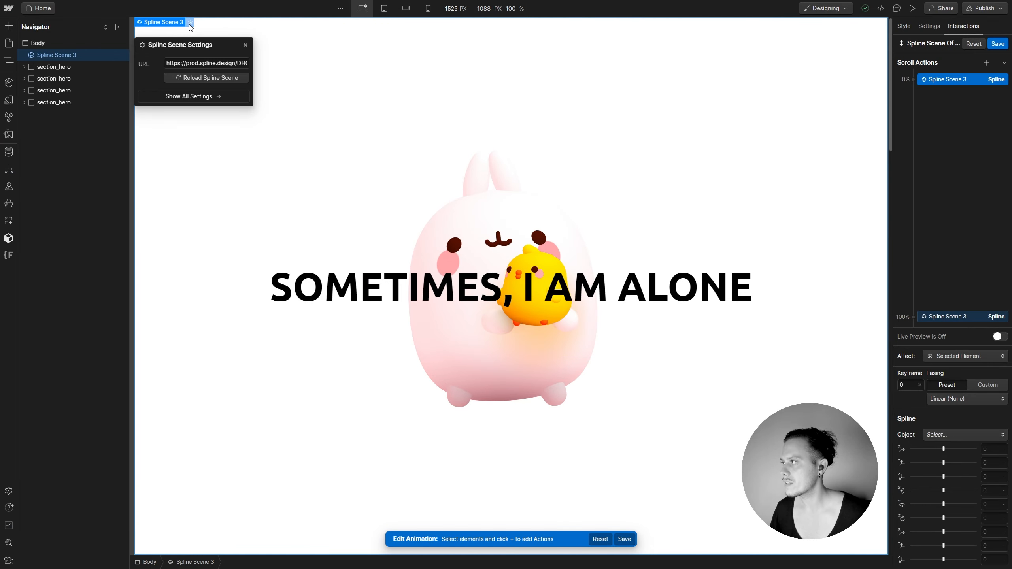
pyautogui.click(199, 78)
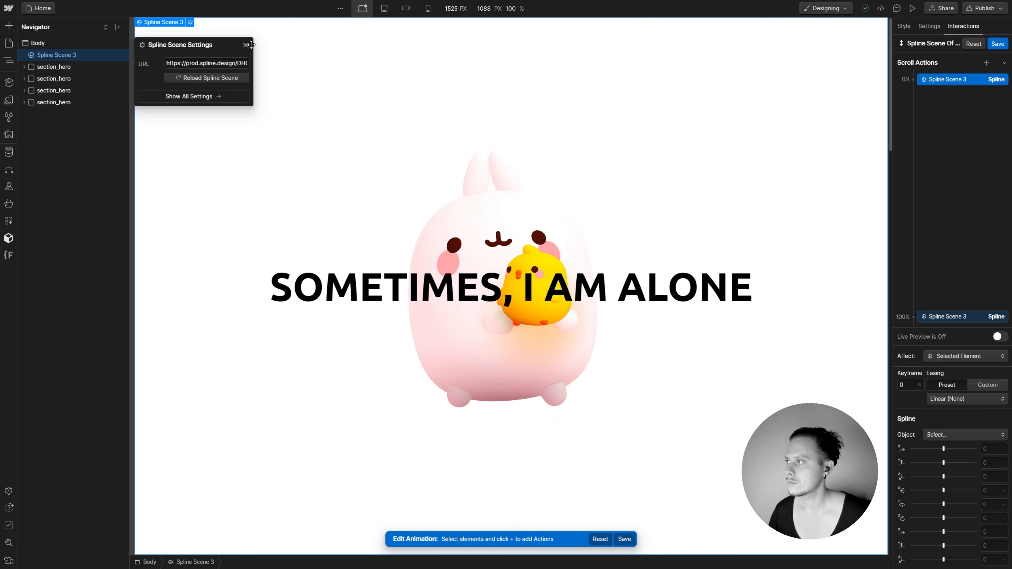
pyautogui.click(468, 194)
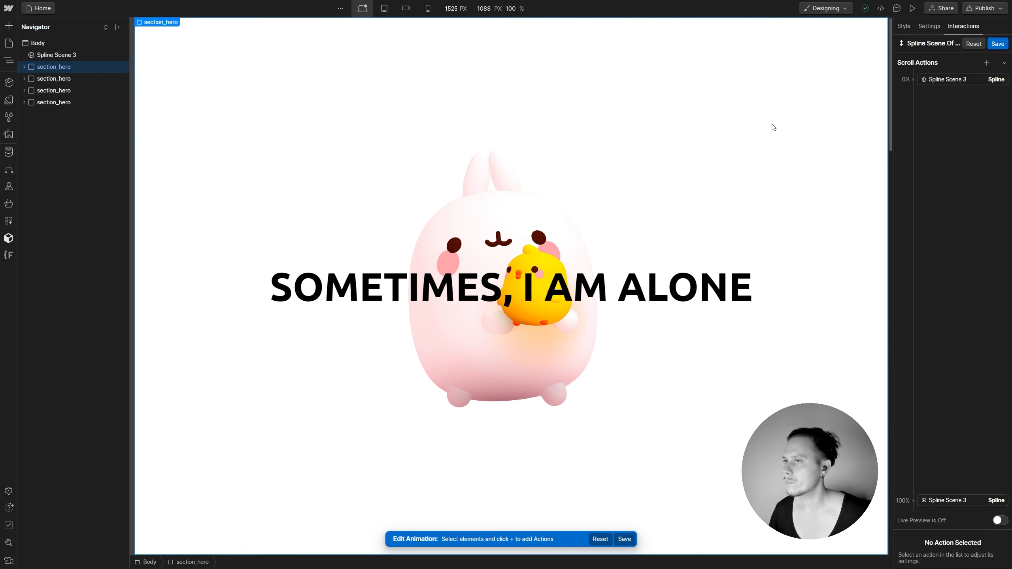
# Target the Together object in the 0% Spline action and enable its Y rotation at 0
pyautogui.click(944, 85)
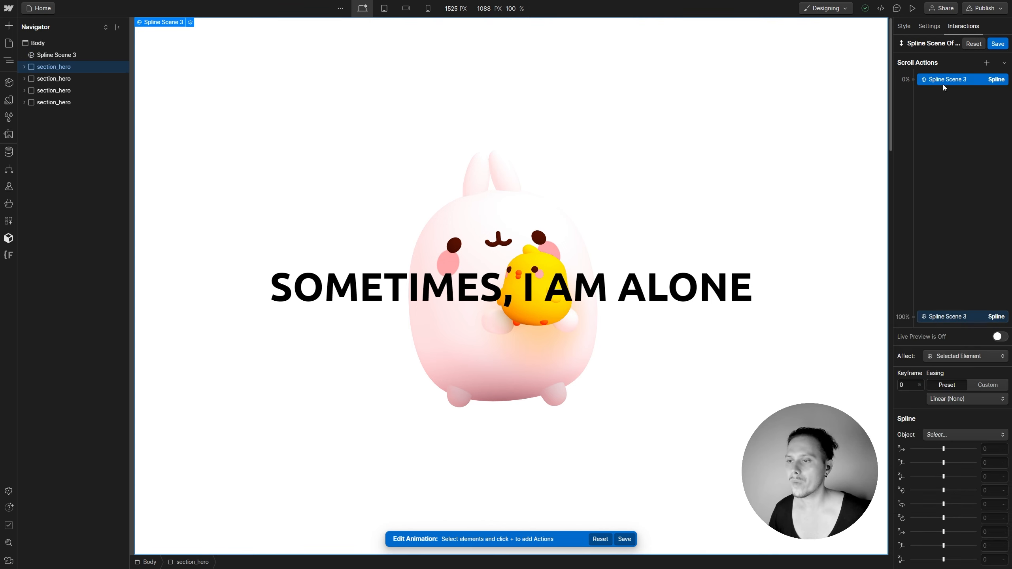
pyautogui.click(963, 439)
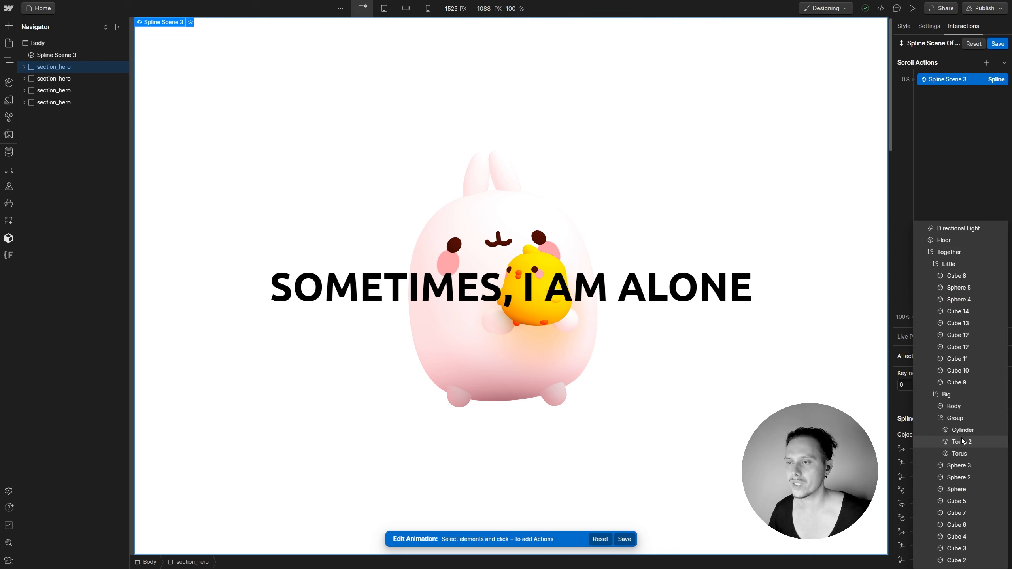
pyautogui.click(962, 255)
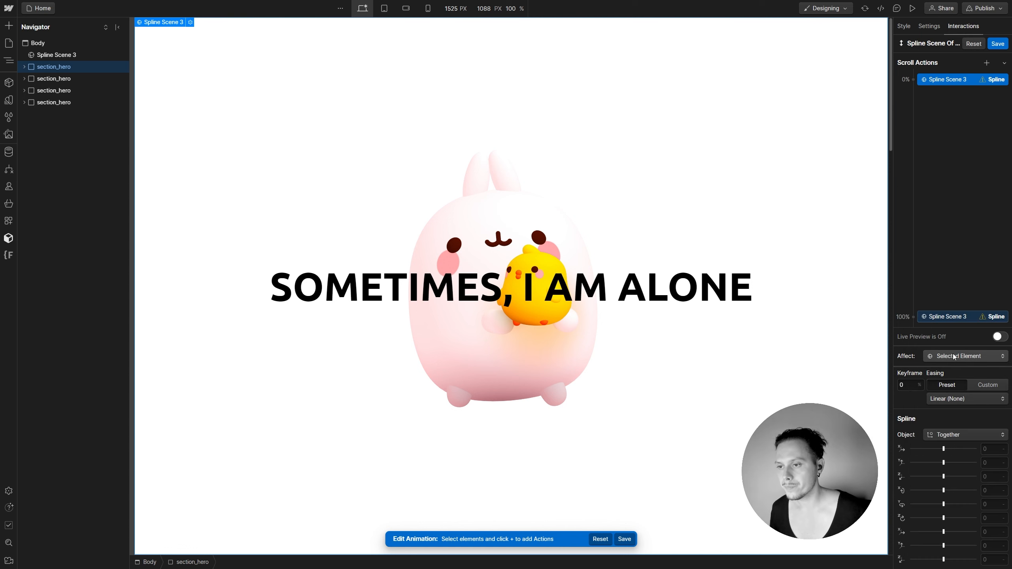
pyautogui.click(903, 506)
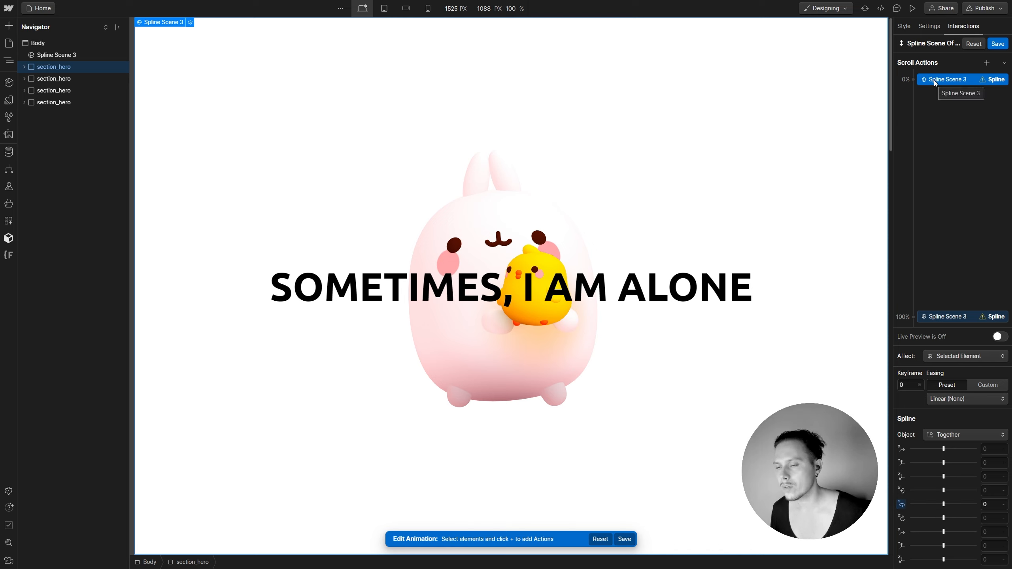
# Target the Together object in the 100% Spline action and set its Y rotation to 6.3
pyautogui.click(947, 318)
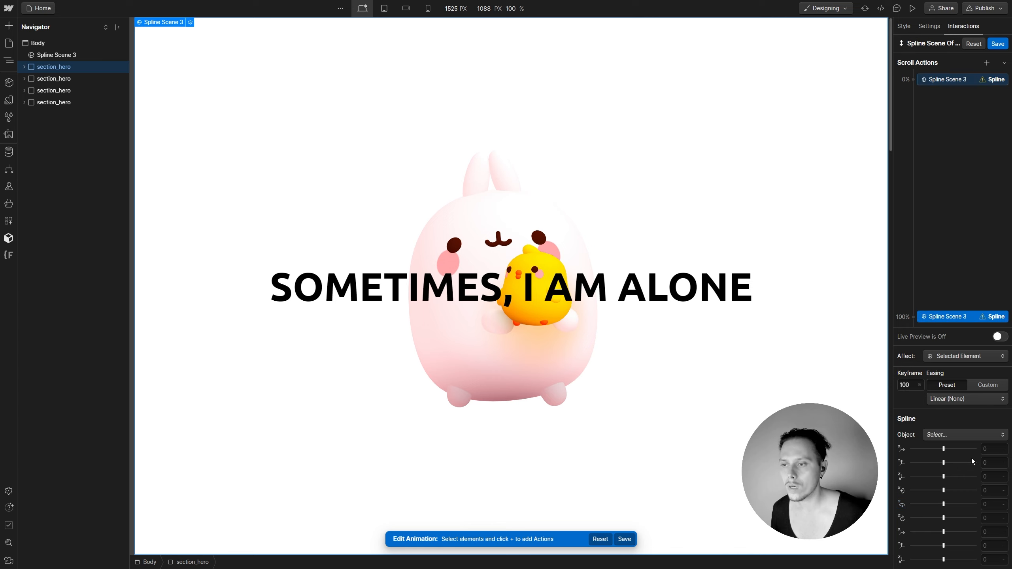
pyautogui.click(902, 506)
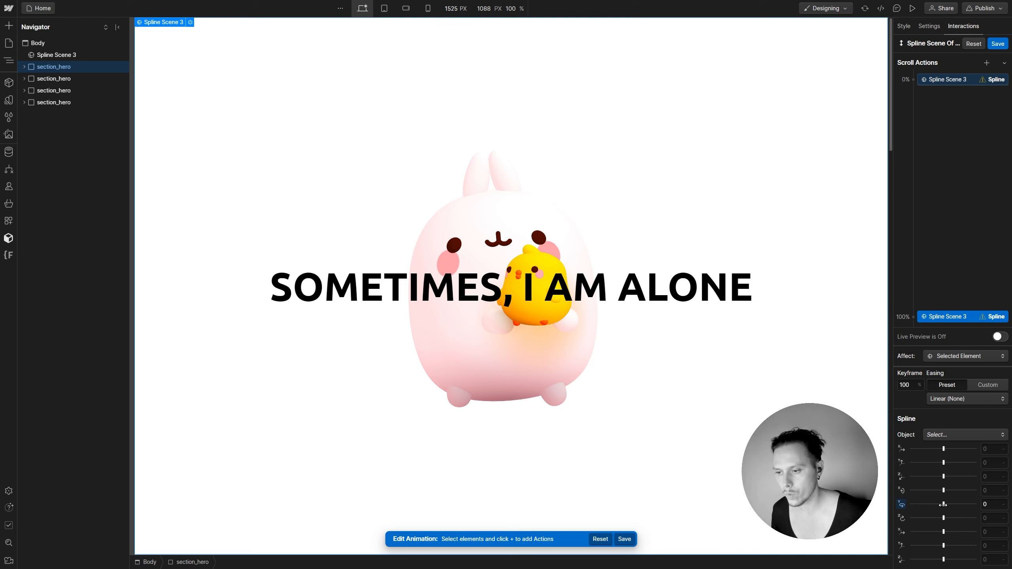
pyautogui.moveTo(943, 505); pyautogui.dragTo(972, 505)
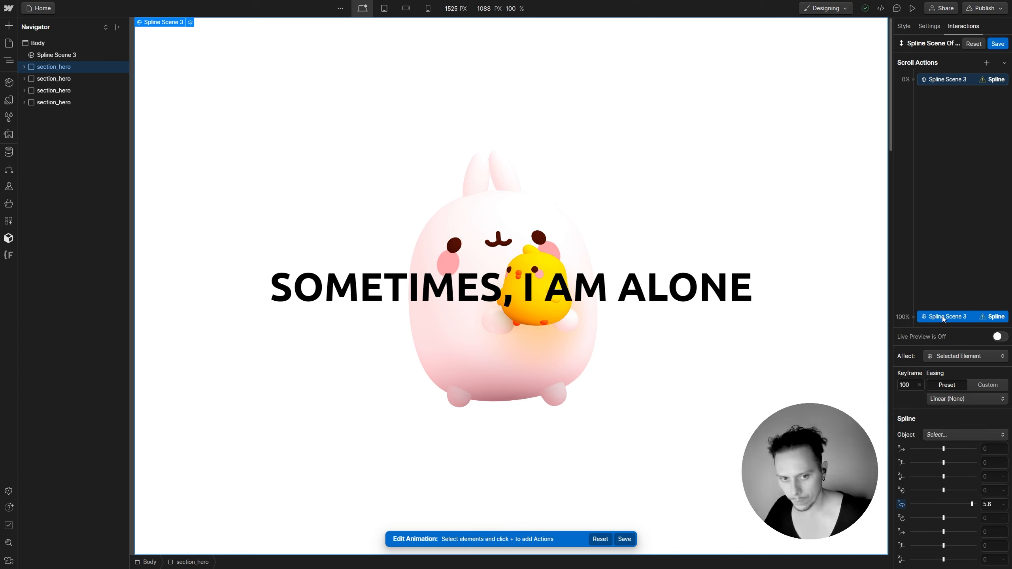
pyautogui.click(949, 437)
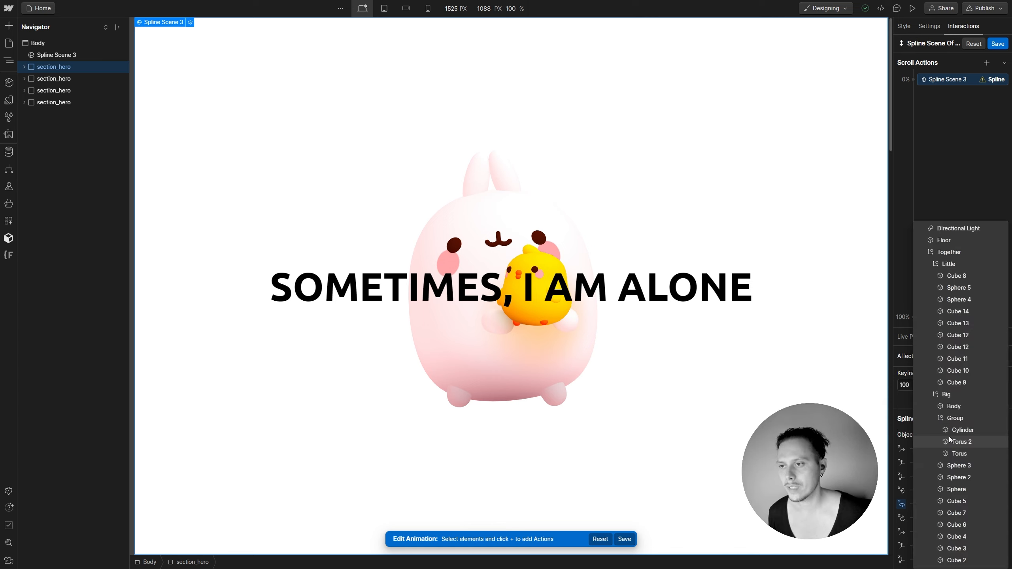
pyautogui.click(952, 257)
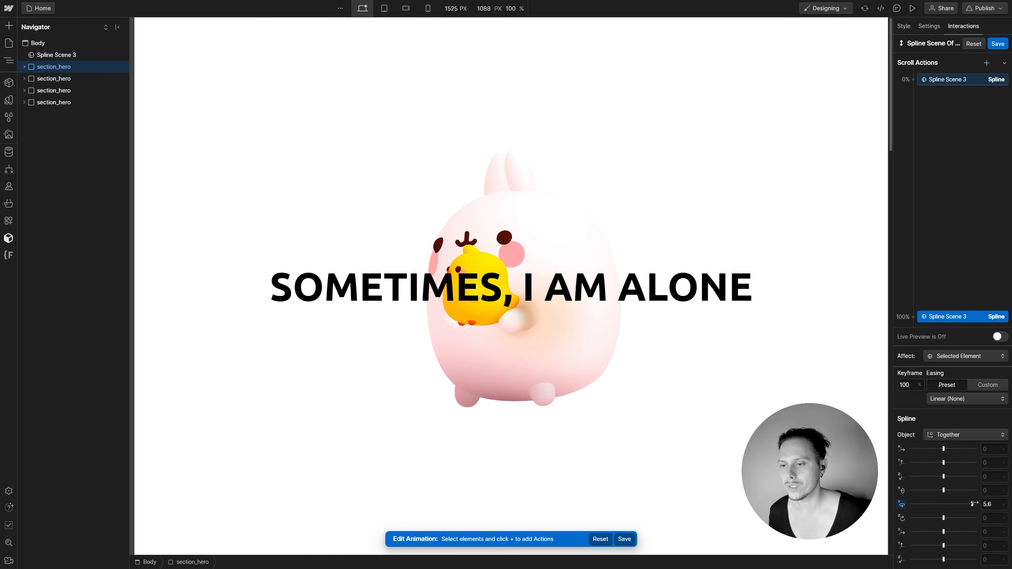
pyautogui.moveTo(971, 503); pyautogui.dragTo(982, 504)
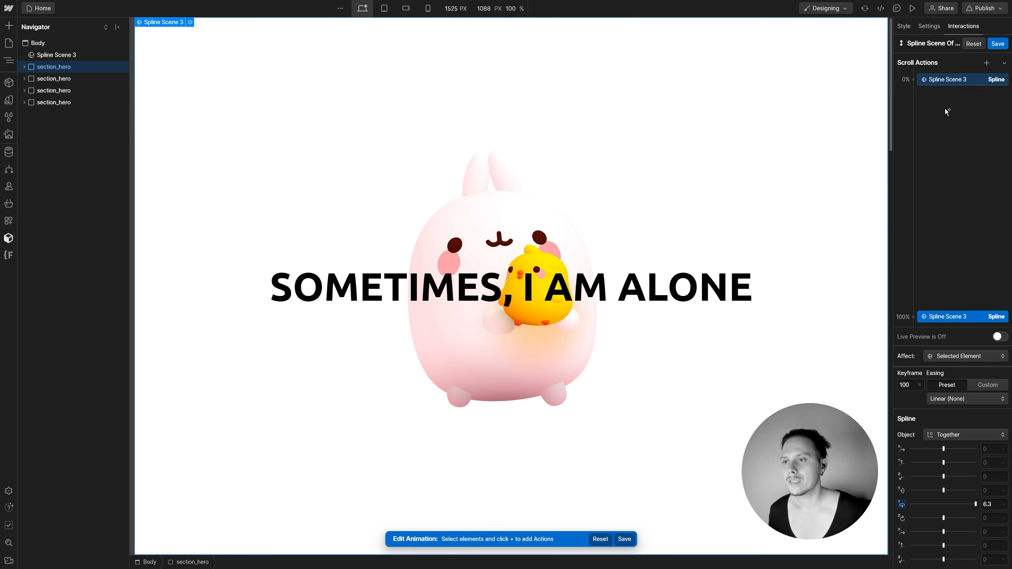
# Save the scroll animation and set its smoothing to 69%
pyautogui.click(996, 44)
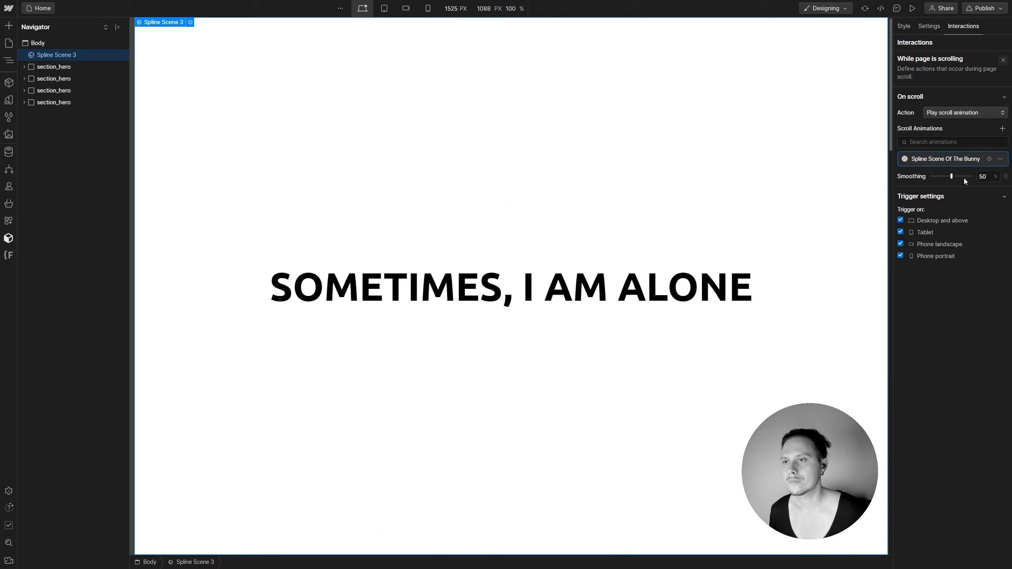
pyautogui.click(986, 180)
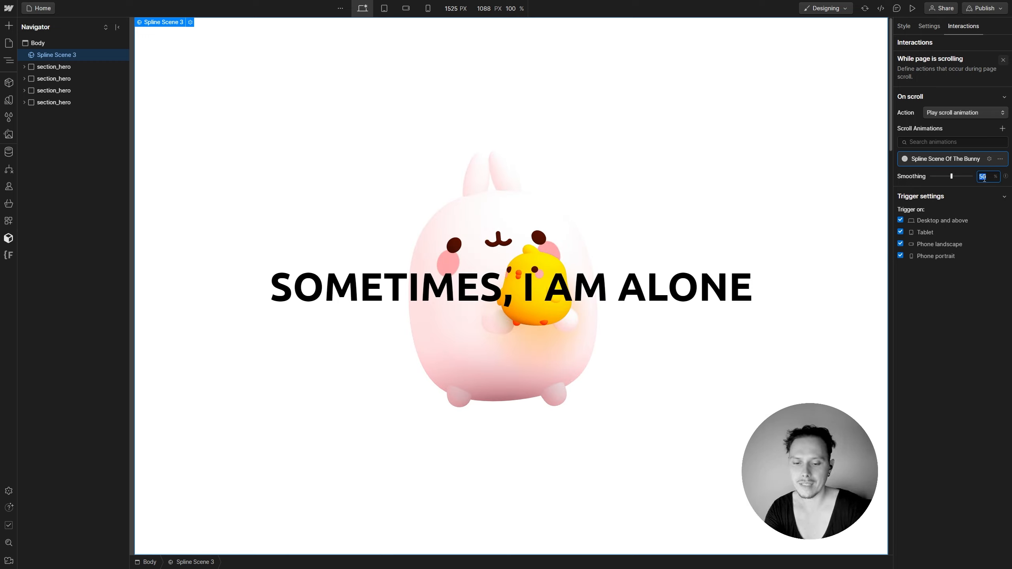
pyautogui.write('65')
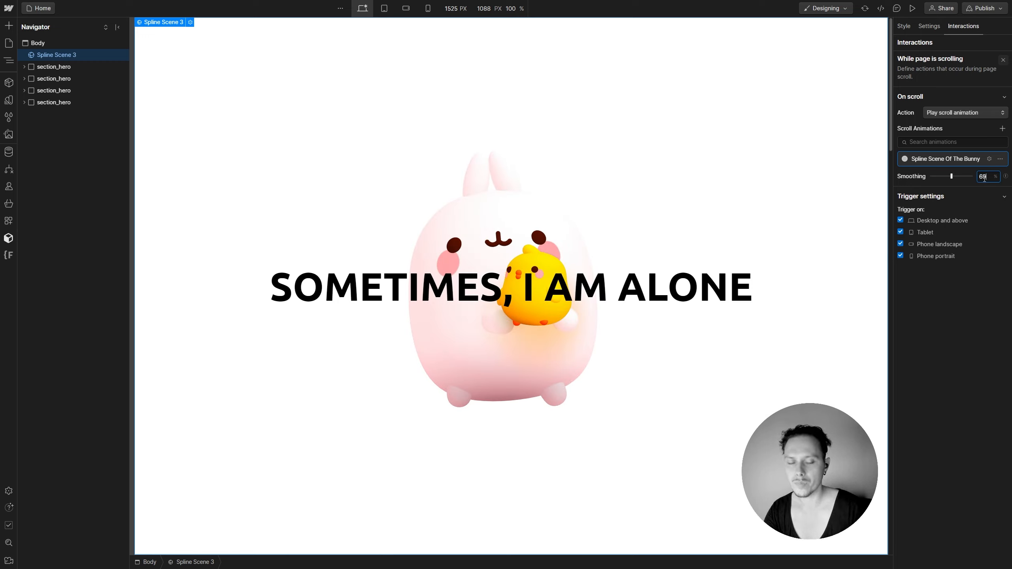
pyautogui.press('Return')
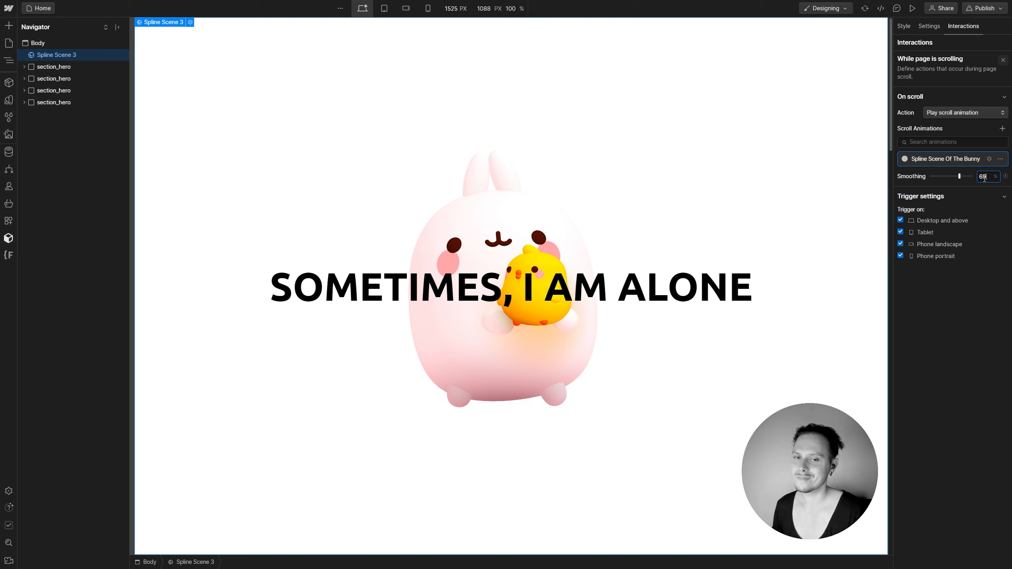
pyautogui.click(992, 305)
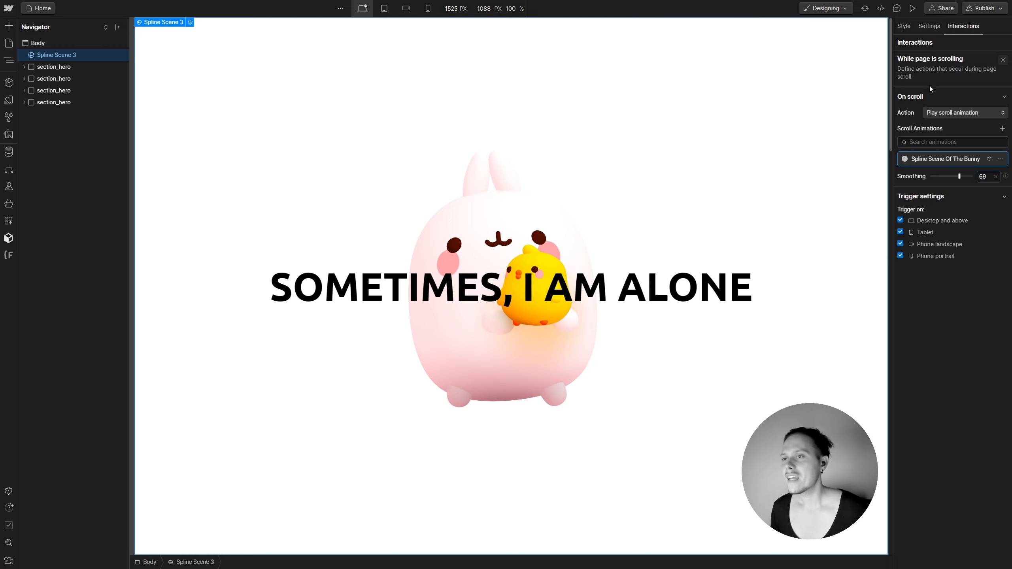
# Publish the site to the staging domain and check the scene's scroll rotation on the live page
pyautogui.click(984, 8)
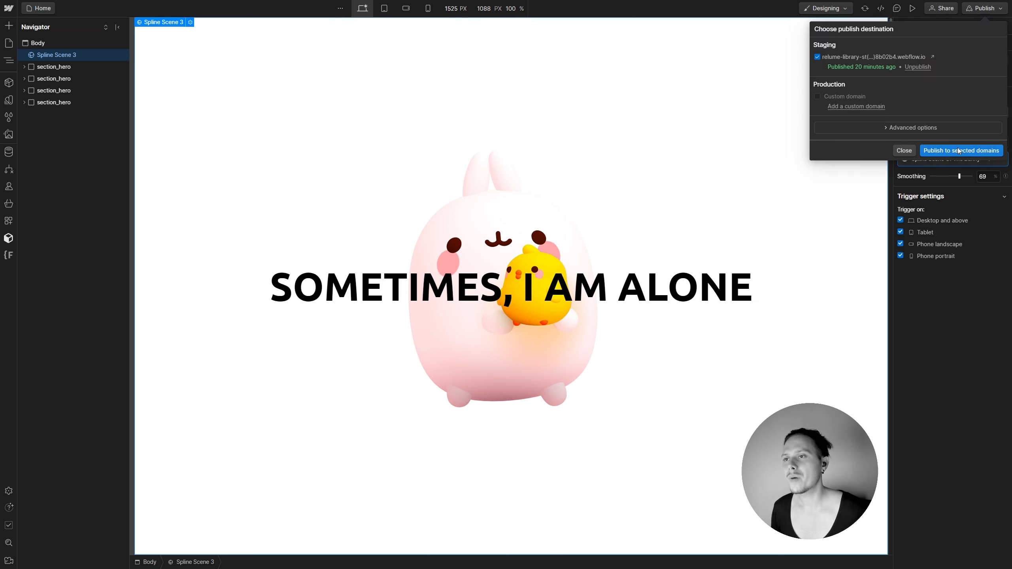
pyautogui.click(961, 151)
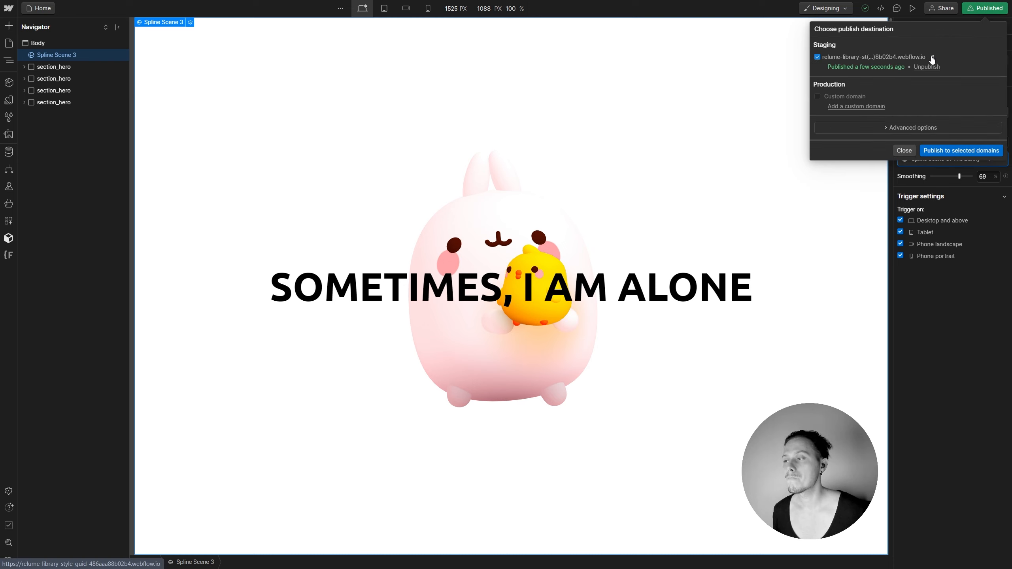
pyautogui.click(932, 56)
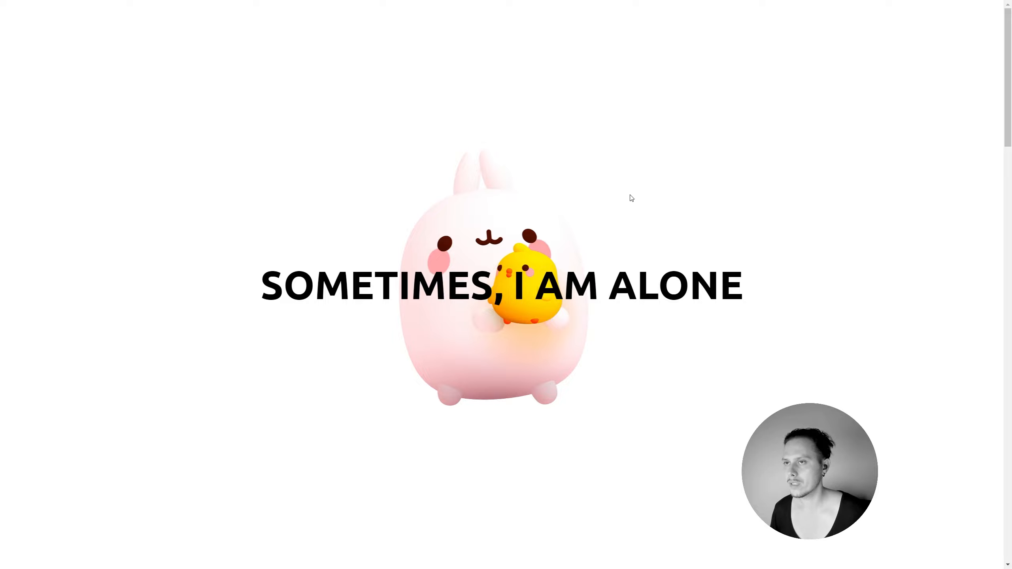
pyautogui.scroll(-15, 631, 198)
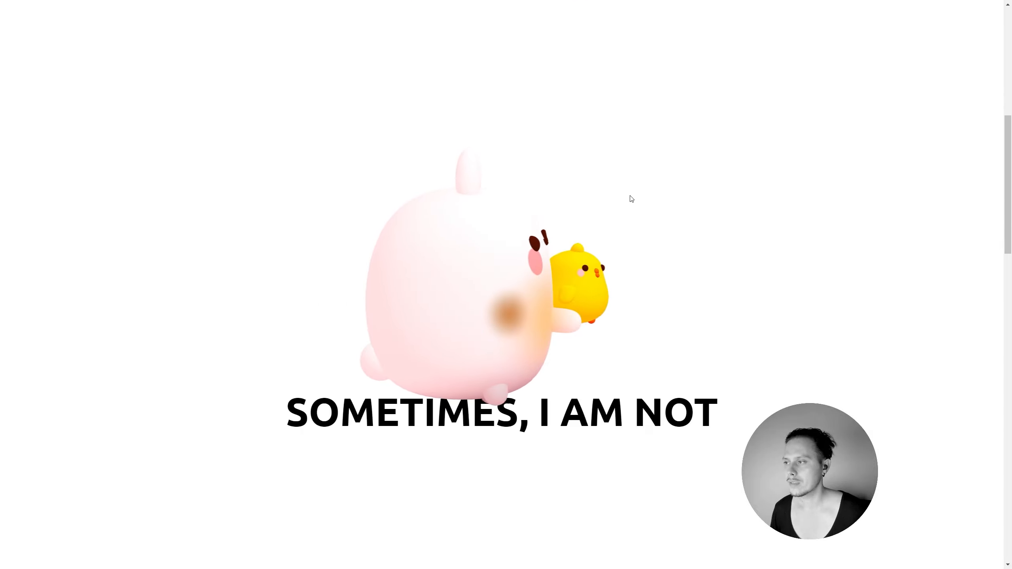
pyautogui.scroll(-15, 632, 199)
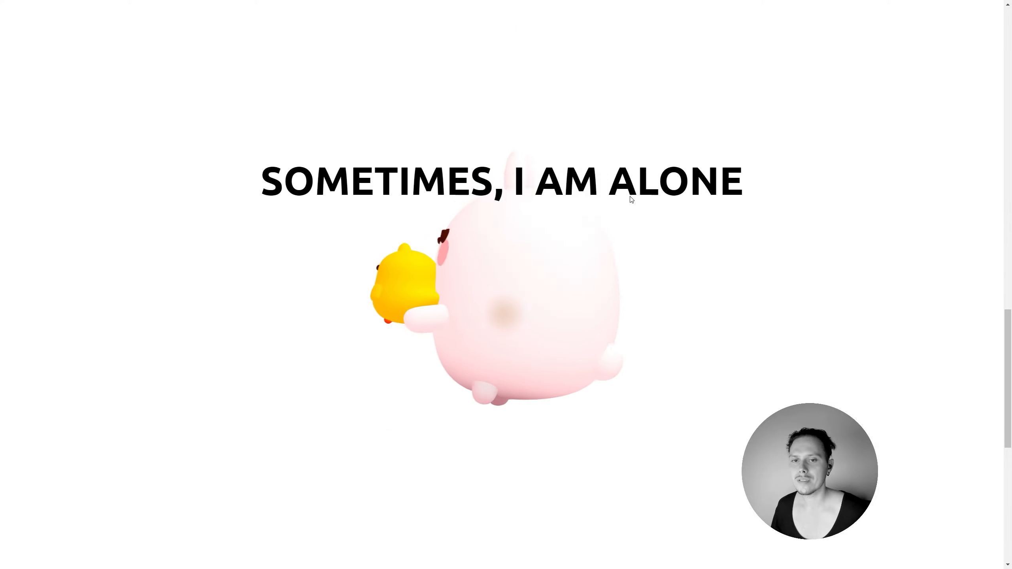
pyautogui.scroll(20, 631, 200)
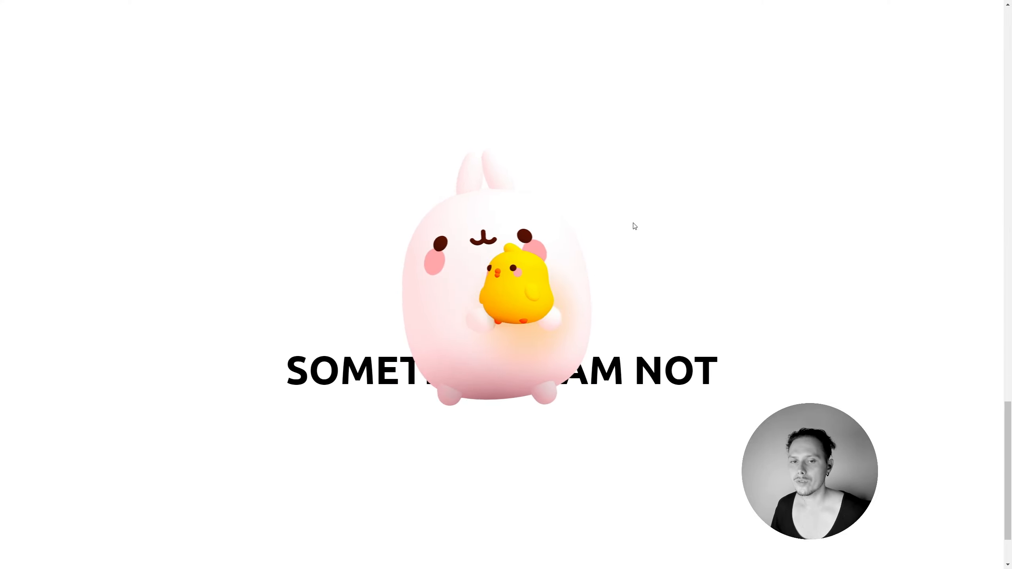
pyautogui.scroll(10, 631, 230)
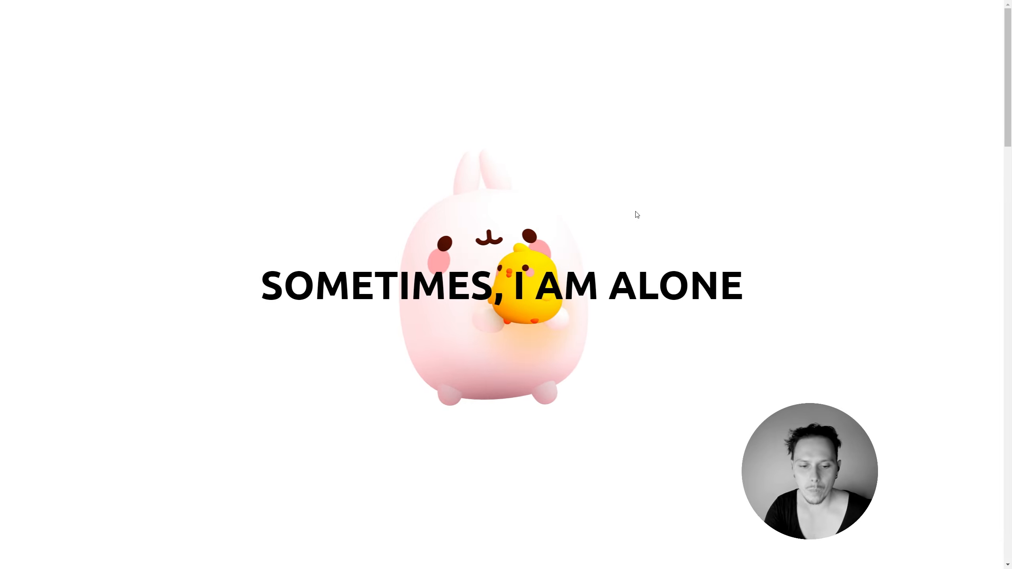
# Leave the published page and switch to the Spline app
pyautogui.press('F11')
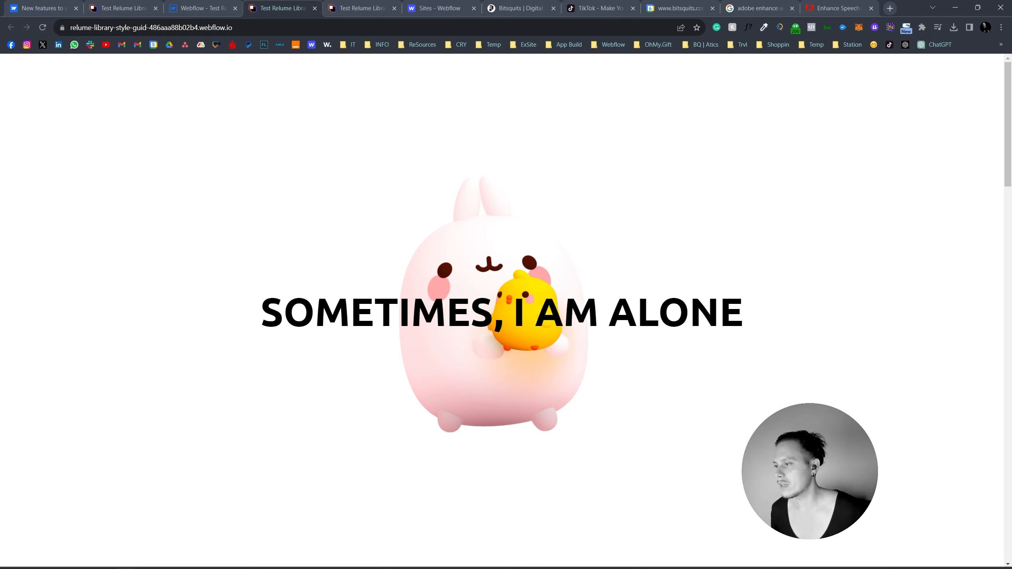
pyautogui.press('F11')
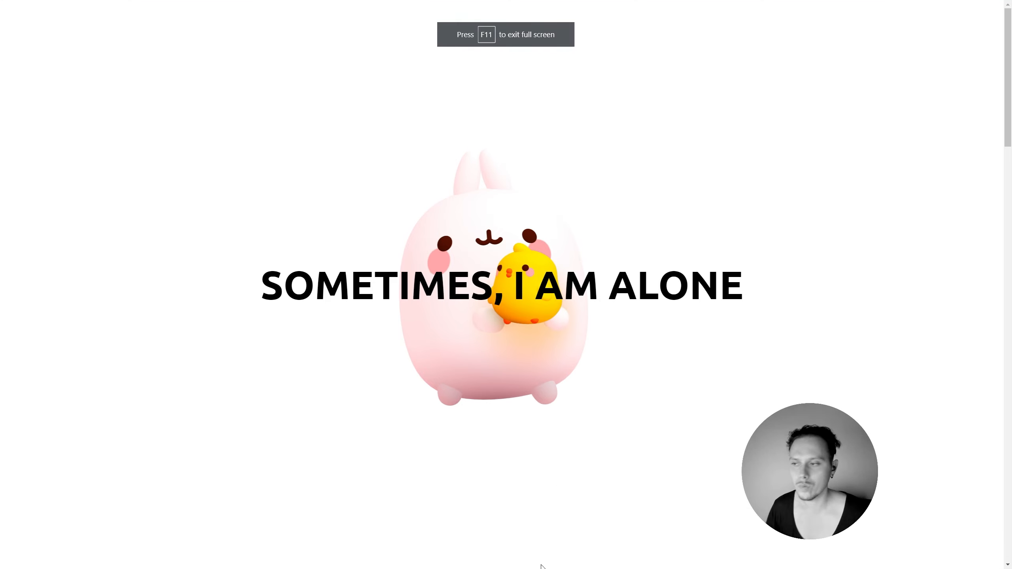
pyautogui.click(625, 557)
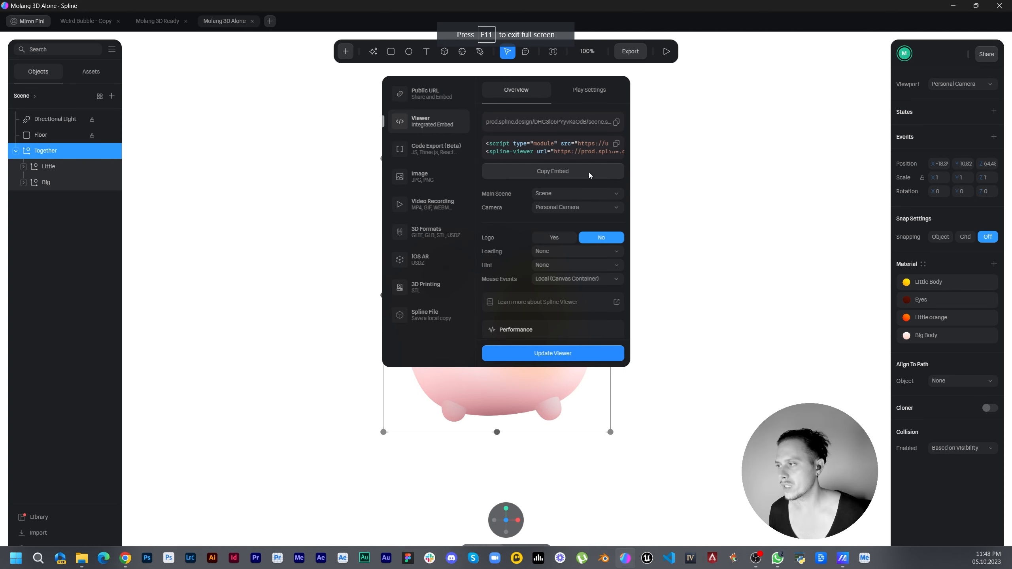
# Close the export settings, add a Look At event targeting the cursor to the Directional Light, and preview the scene
pyautogui.click(719, 123)
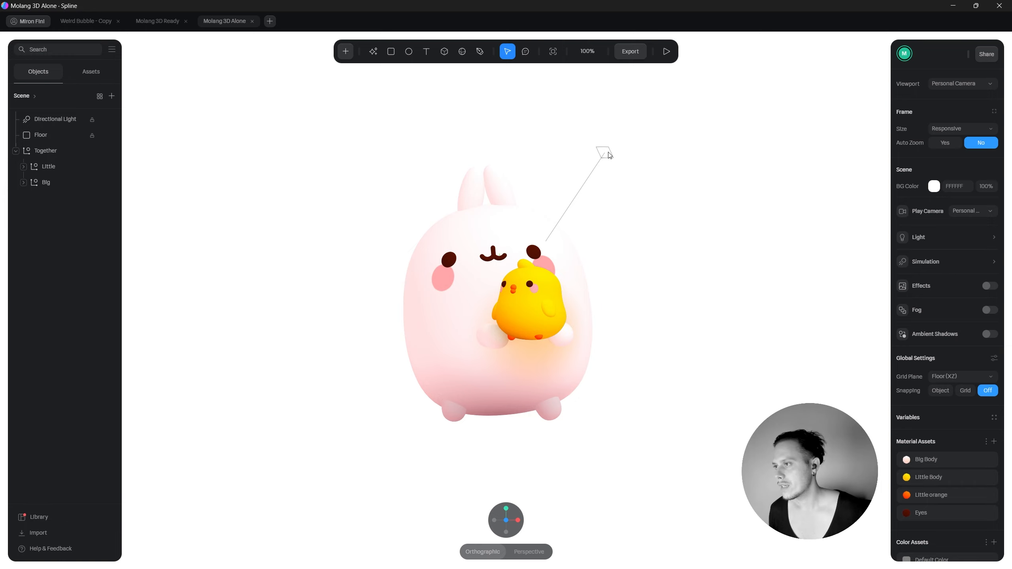
pyautogui.click(46, 121)
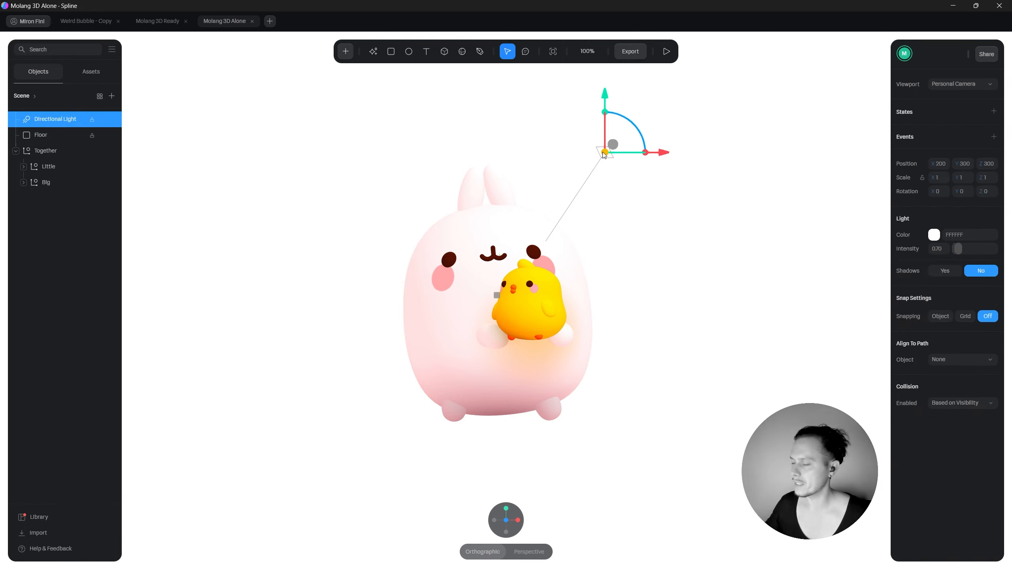
pyautogui.click(994, 138)
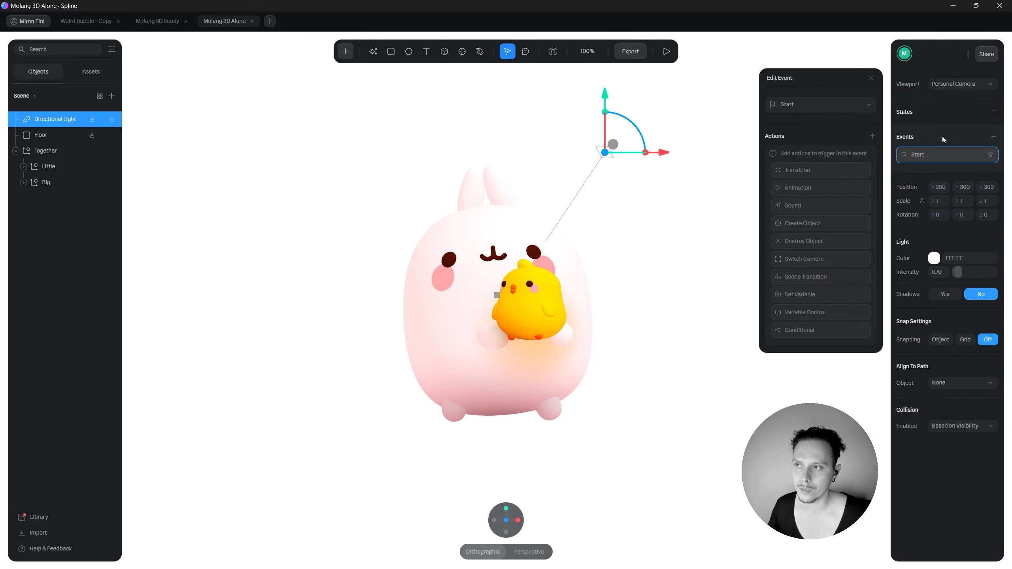
pyautogui.click(824, 107)
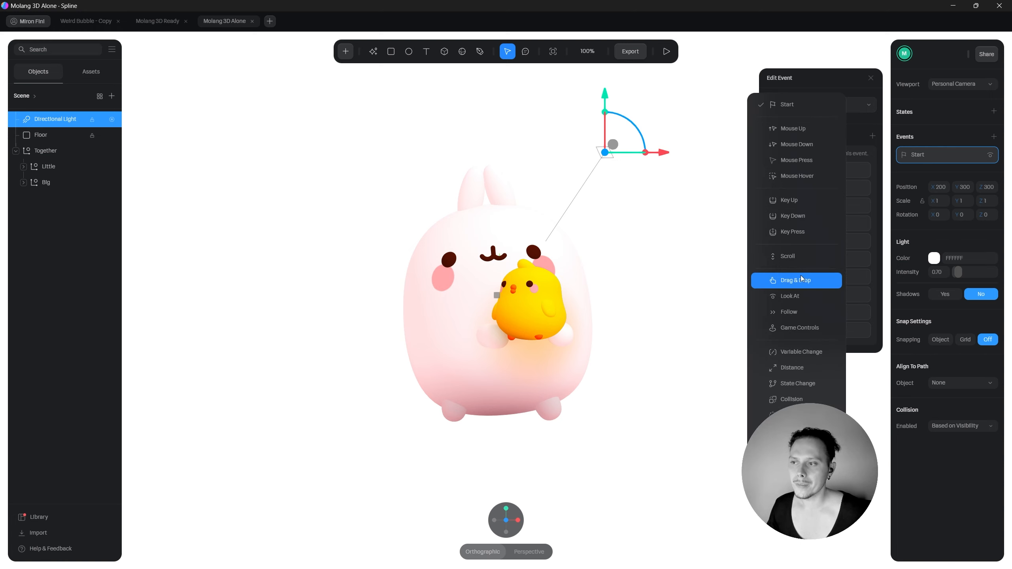
pyautogui.click(800, 296)
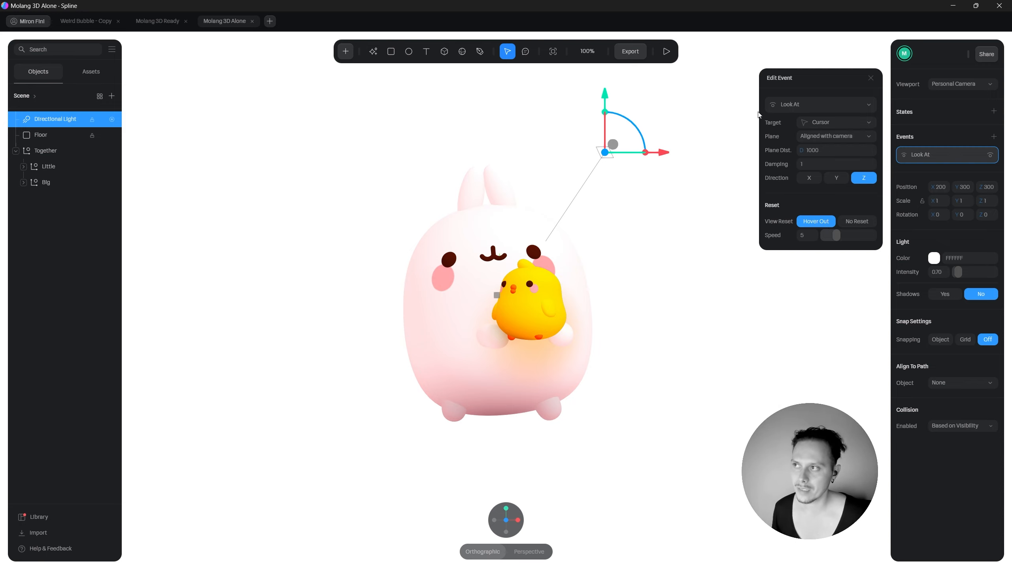
pyautogui.click(666, 52)
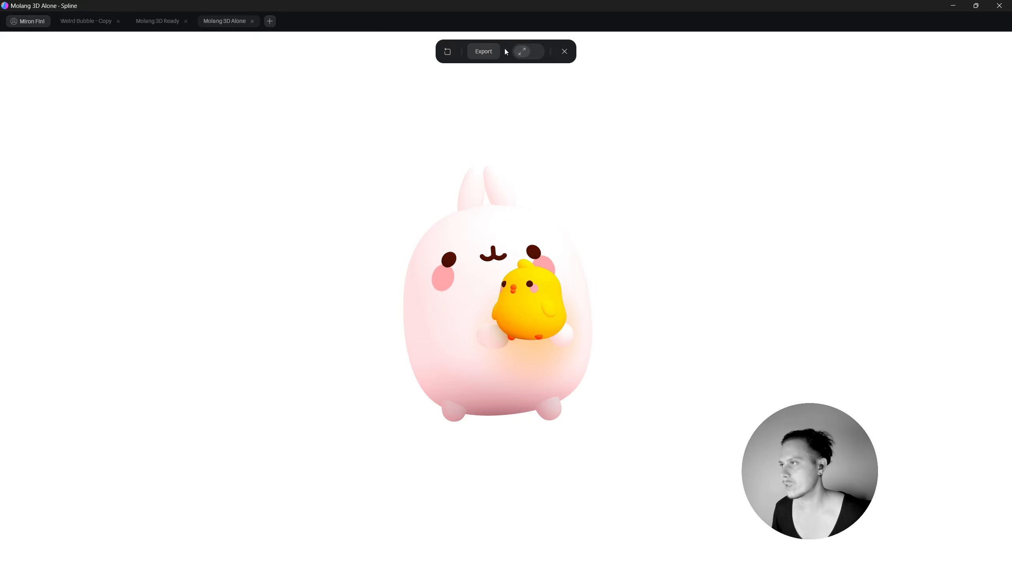
pyautogui.click(564, 51)
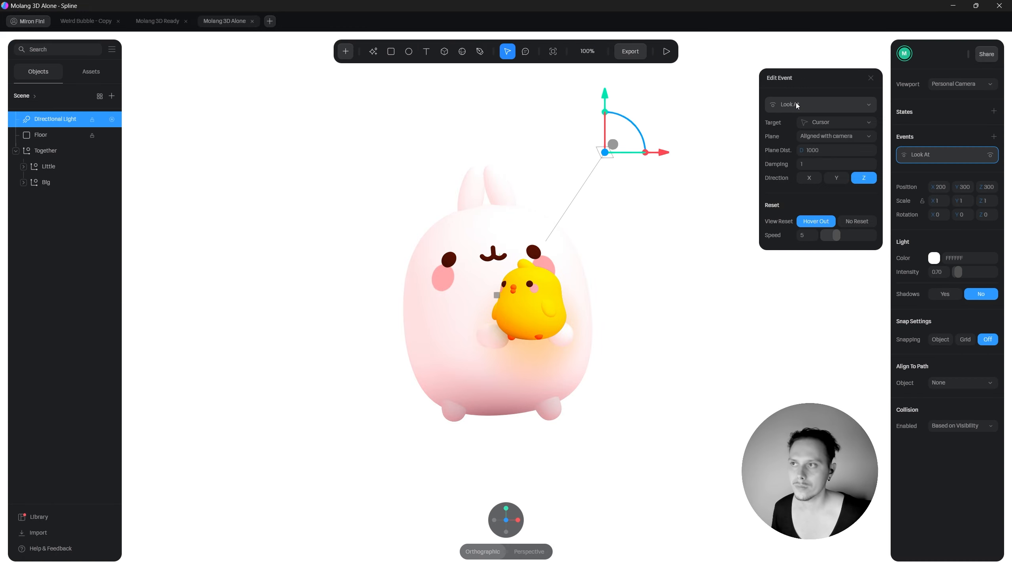
# Change the Directional Light's event to Follow with the cursor as target and preview the scene
pyautogui.click(837, 104)
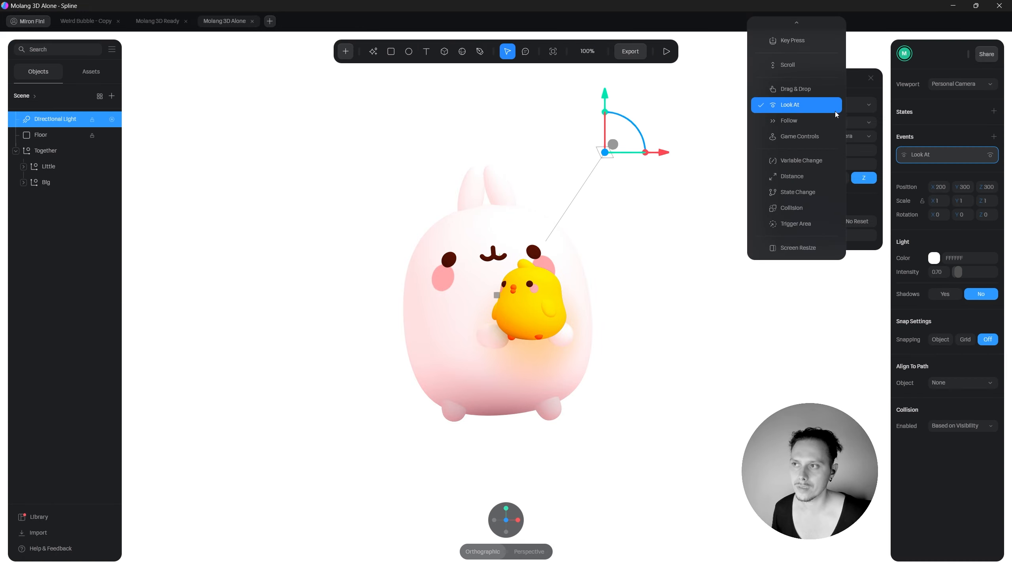
pyautogui.click(816, 126)
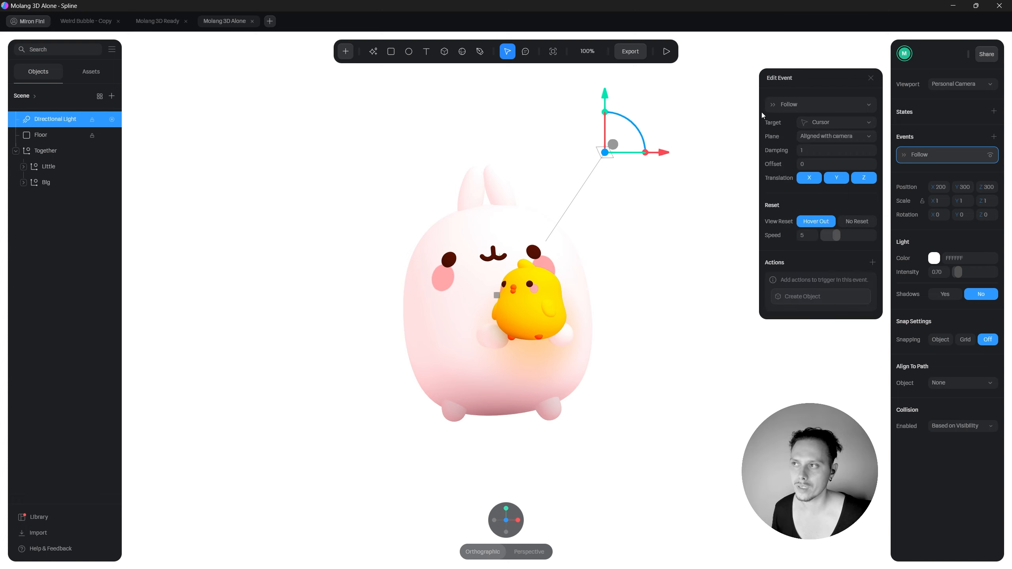
pyautogui.click(667, 51)
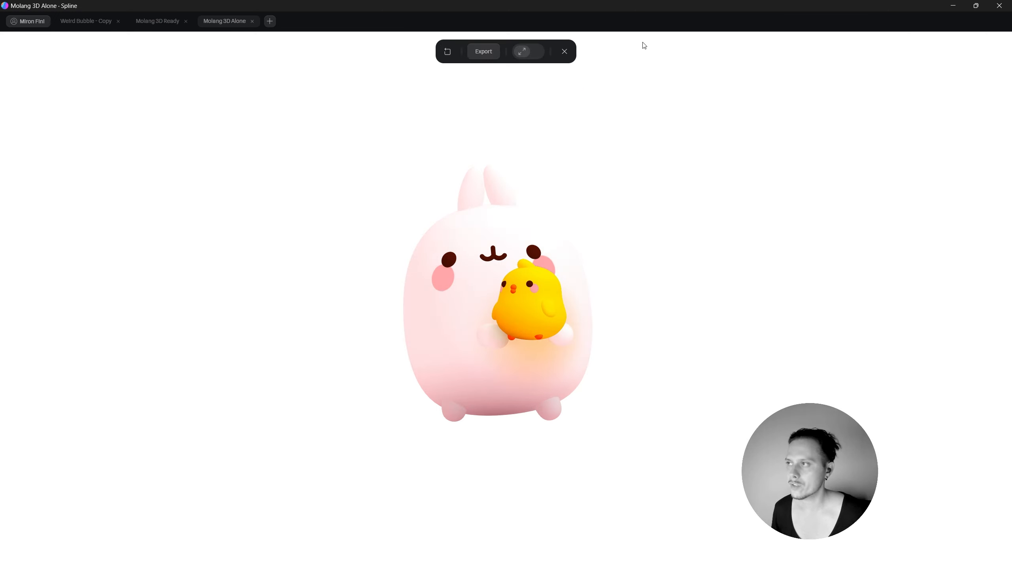
pyautogui.click(564, 51)
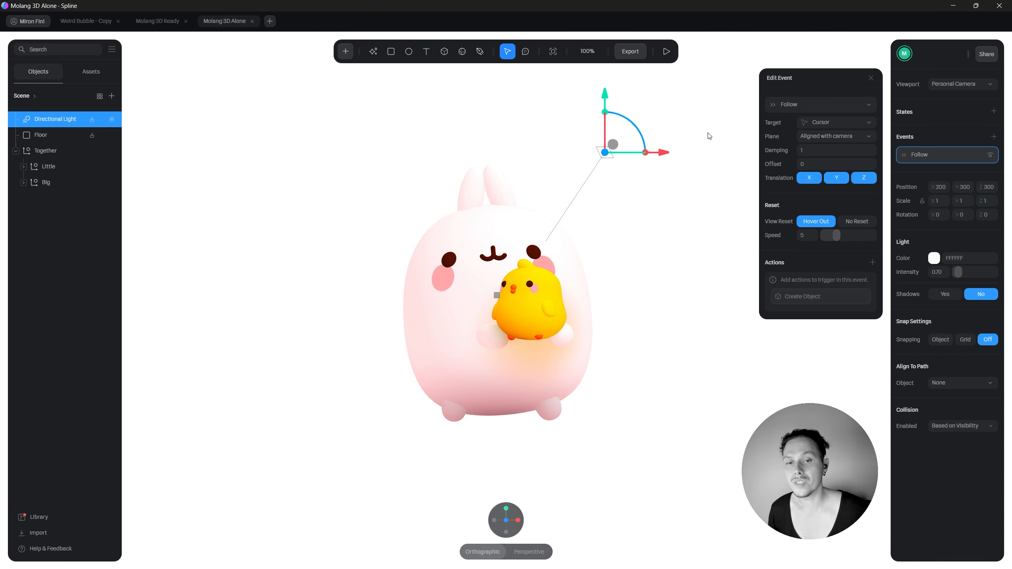
# Update the exported Spline viewer with the Directional Light's new event
pyautogui.click(698, 114)
pyautogui.click(630, 51)
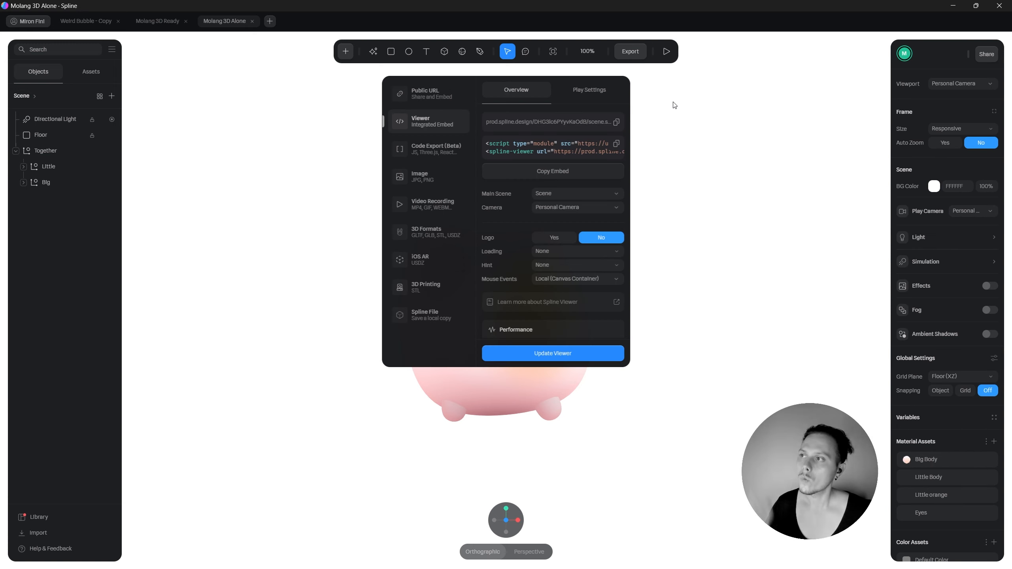
pyautogui.click(556, 353)
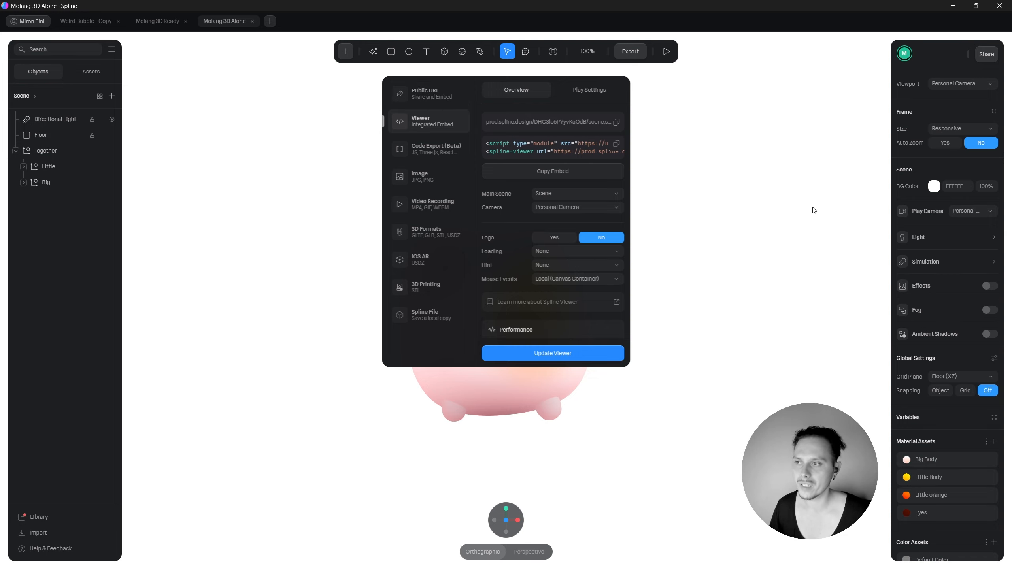
# Switch to the published page in the browser, reload it to check the light, and return to the Webflow Designer
pyautogui.click(953, 5)
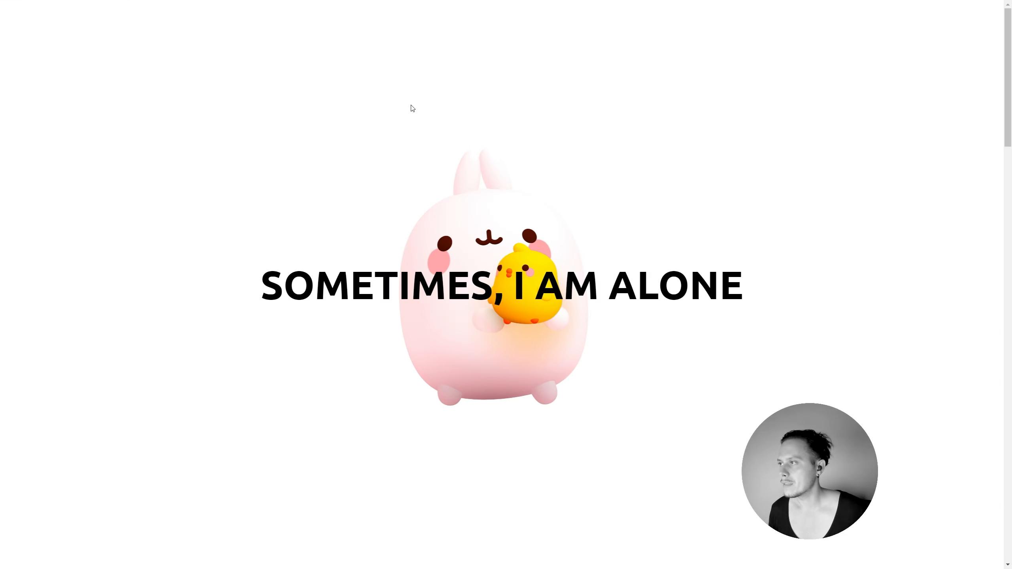
pyautogui.press('F5')
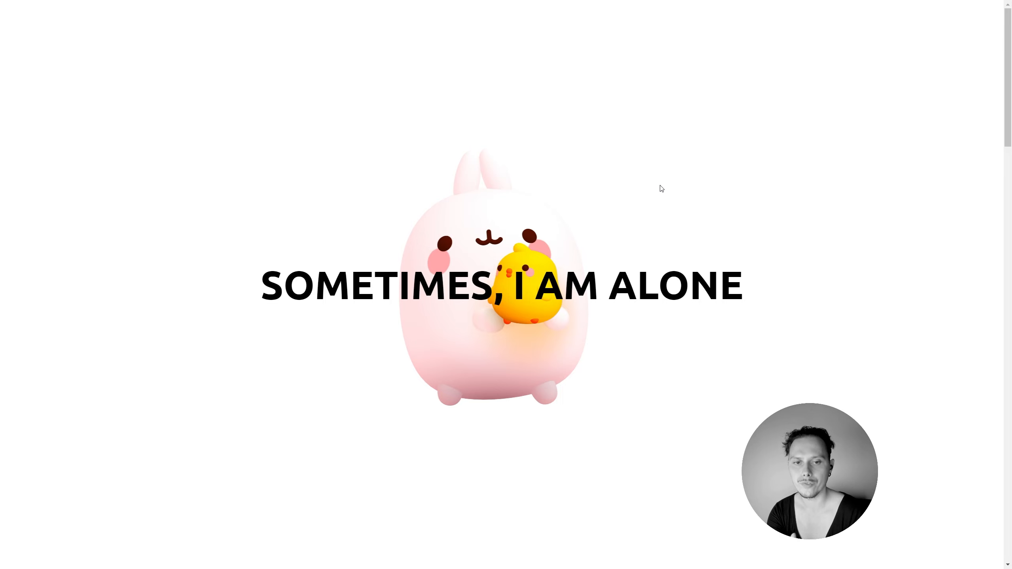
pyautogui.hotkey('ctrl', 'w')
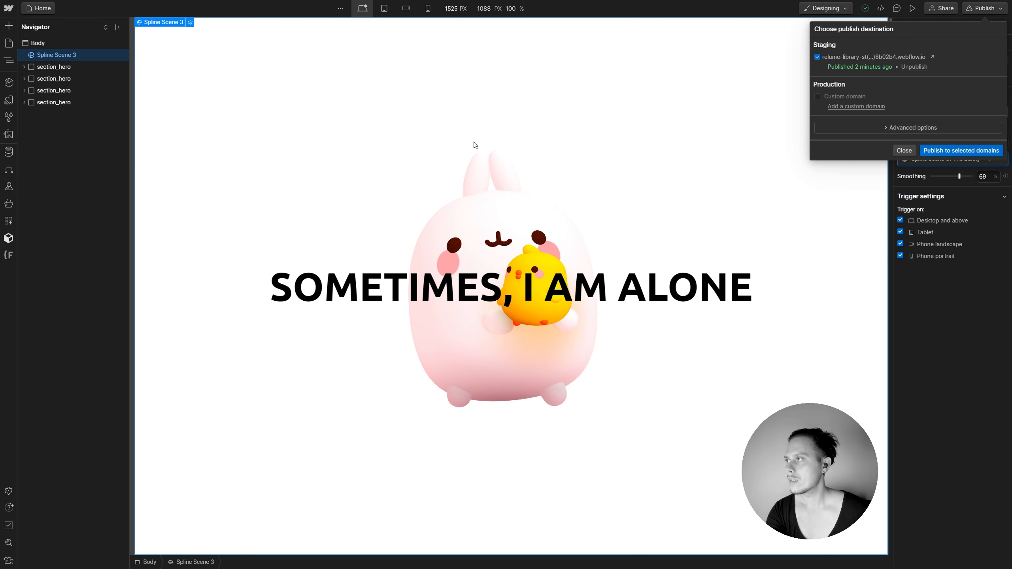
# Reload the Spline scene from the settings of the Spline Scene 3 element and close the settings
pyautogui.doubleClick(491, 139)
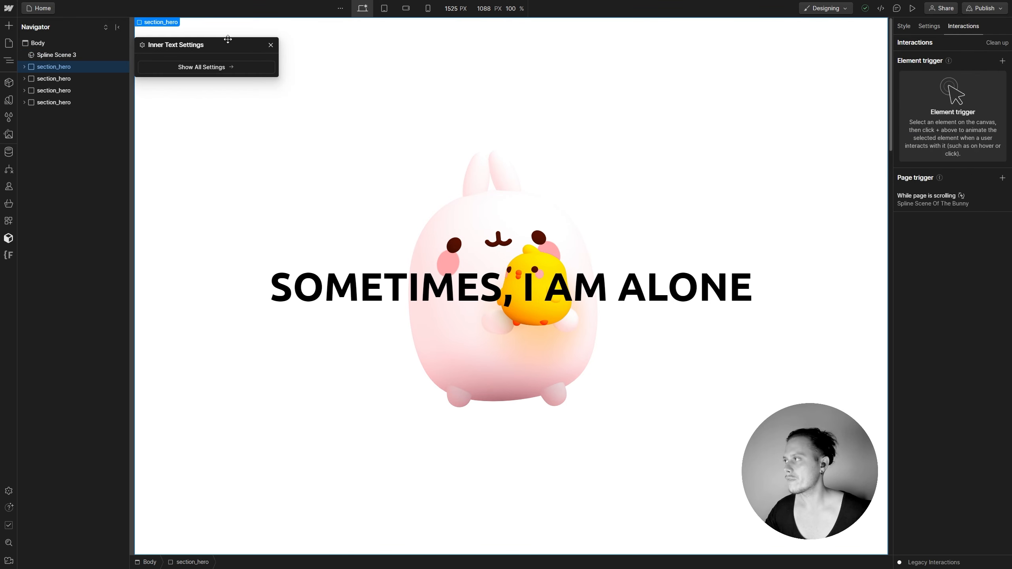
pyautogui.click(74, 54)
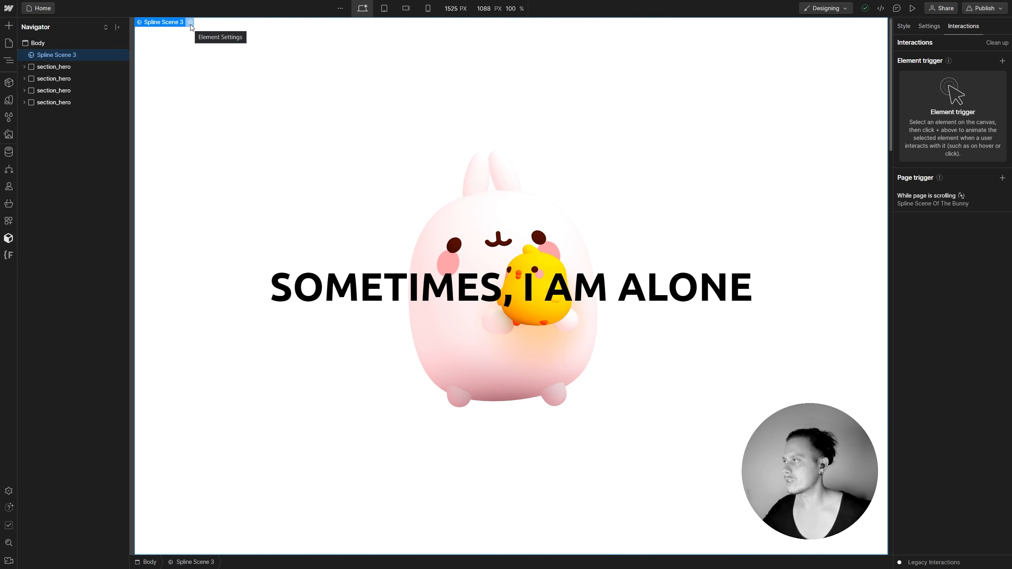
pyautogui.click(191, 23)
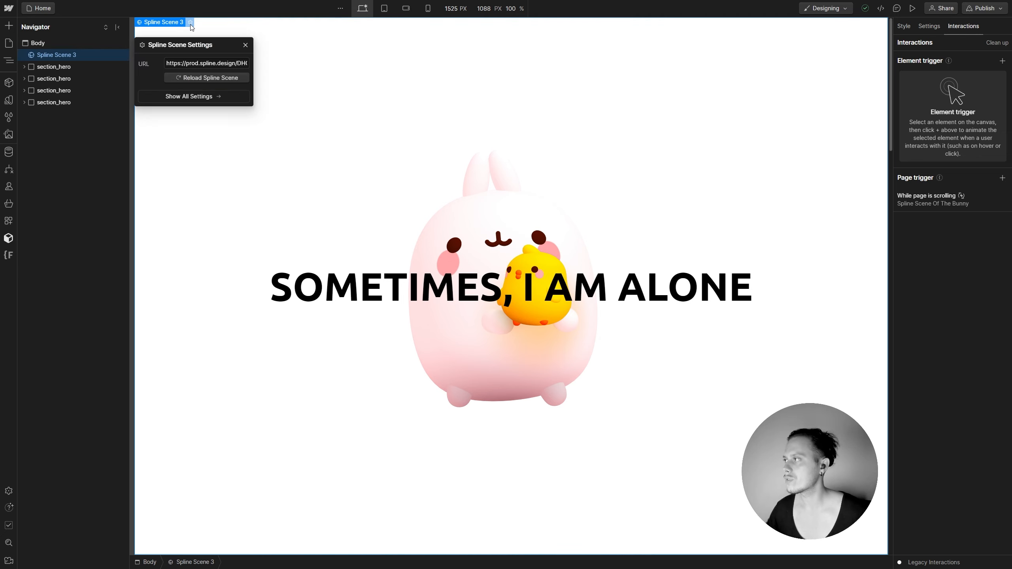
pyautogui.click(214, 78)
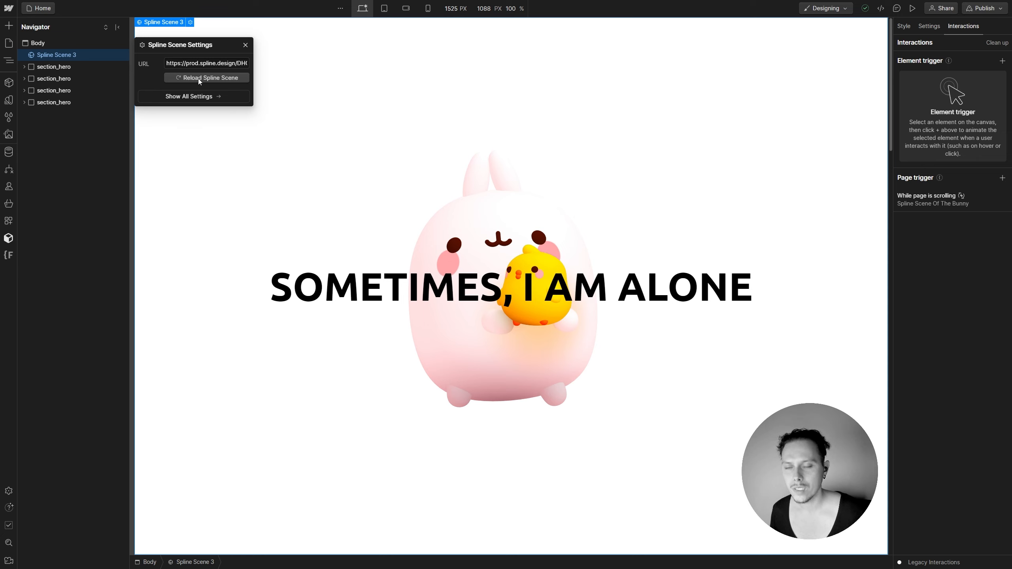
pyautogui.click(695, 140)
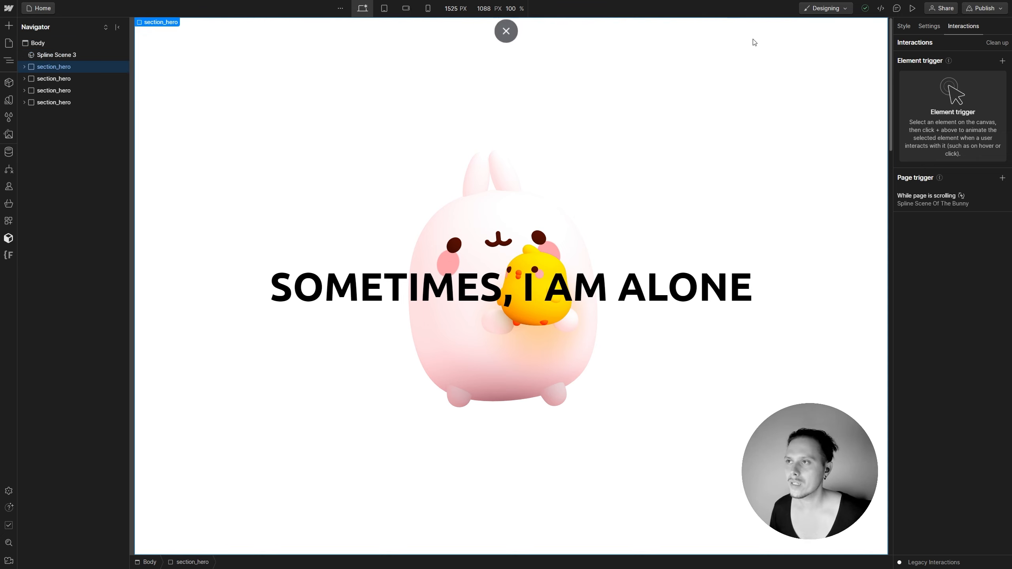
# Republish the site to the staging domain and reload the live page to check the cursor-following light and scroll rotation
pyautogui.click(982, 8)
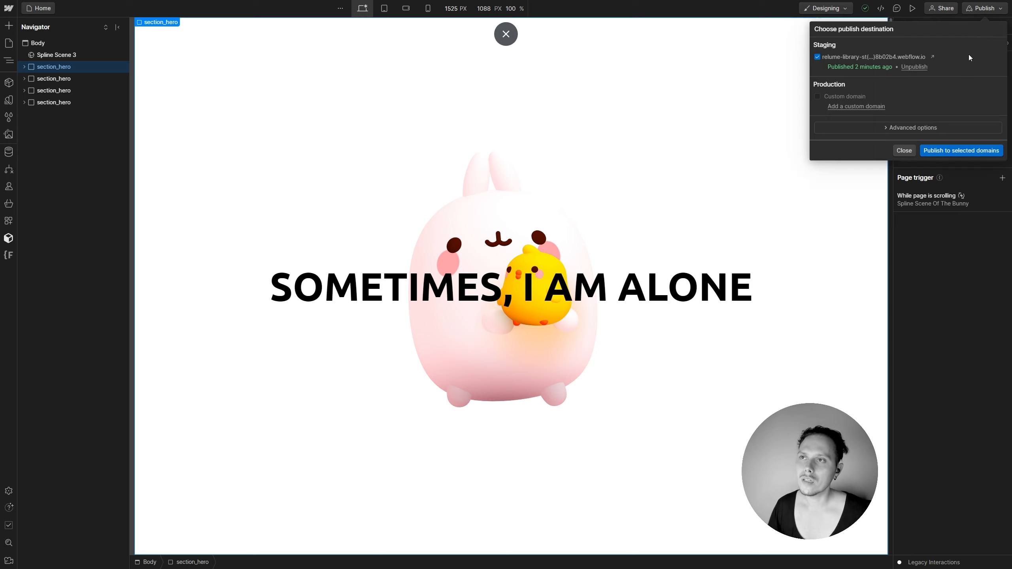
pyautogui.click(952, 152)
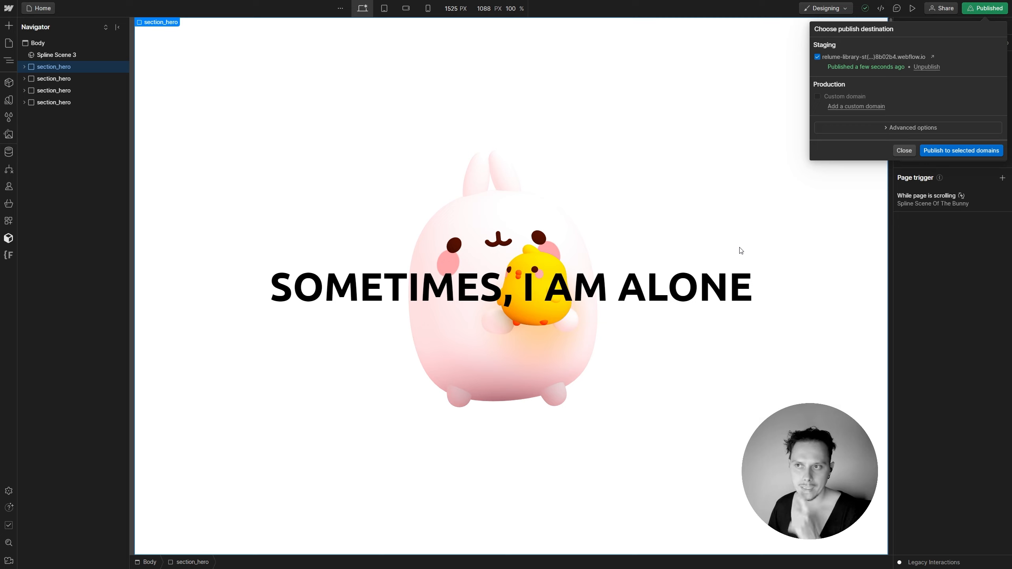
pyautogui.click(661, 179)
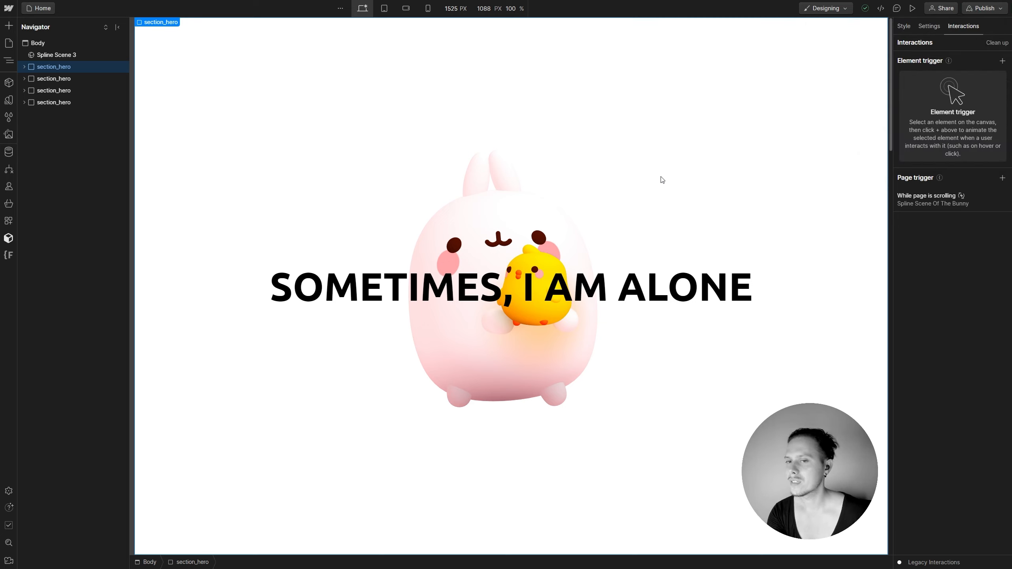
pyautogui.hotkey('ctrl', 'Tab')
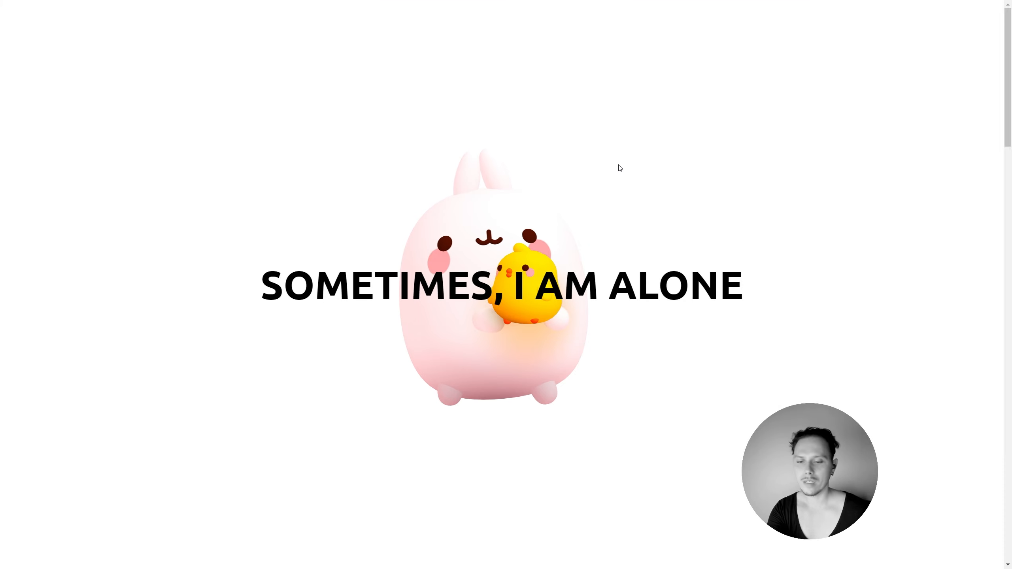
pyautogui.hotkey('ctrl', 'r')
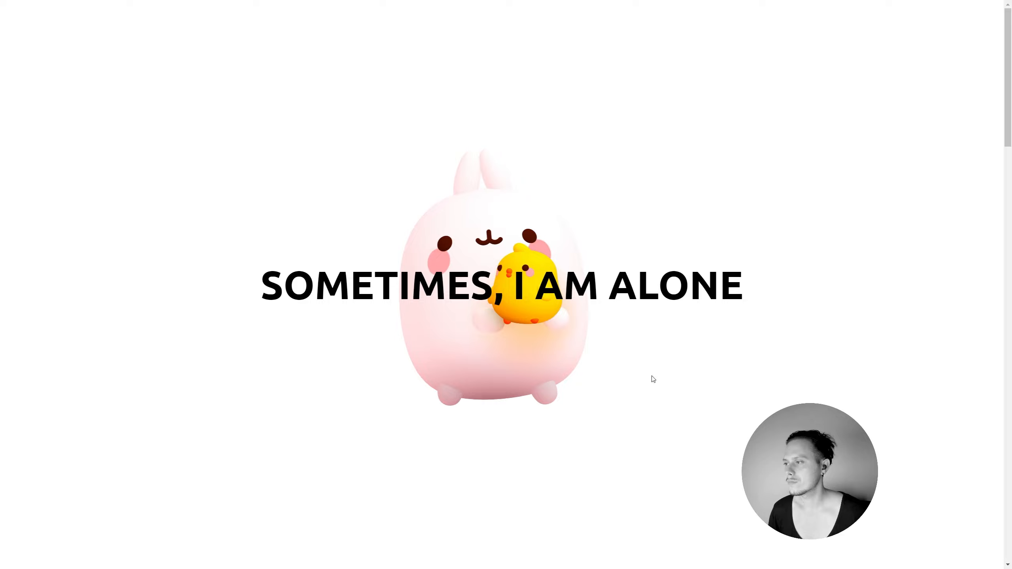
pyautogui.scroll(-5, 610, 159)
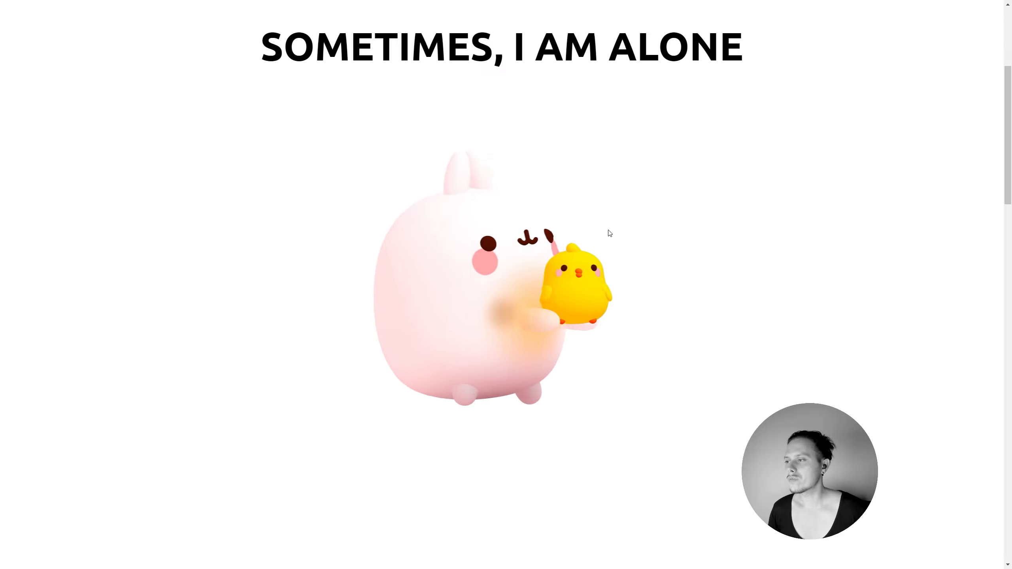